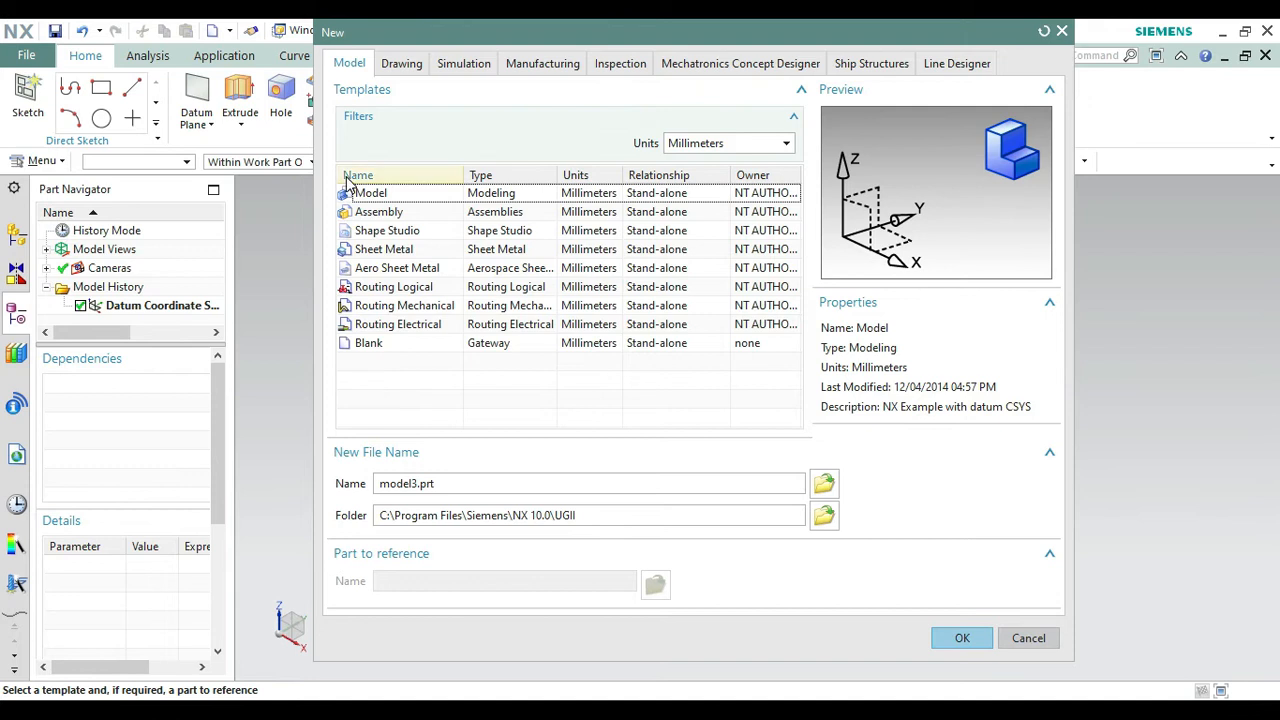
Create a new Model part in millimeters and start a sketch on the XZ plane.
click(371, 195)
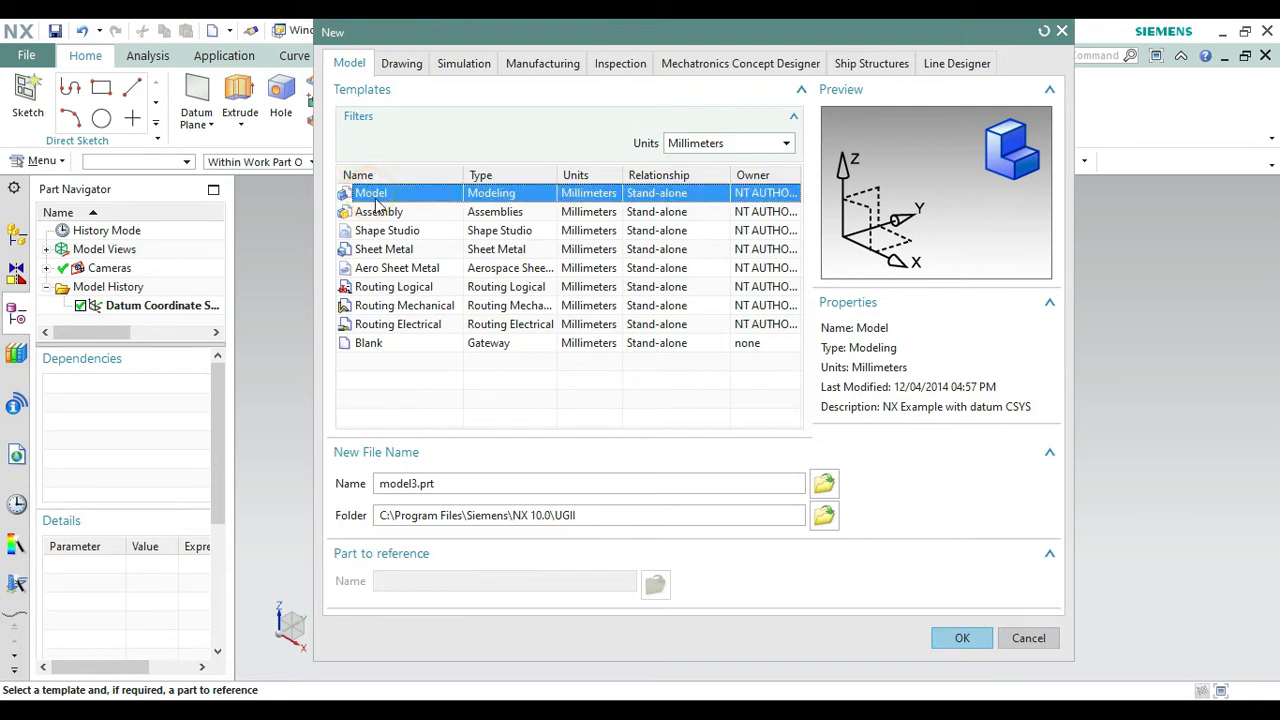
click(962, 639)
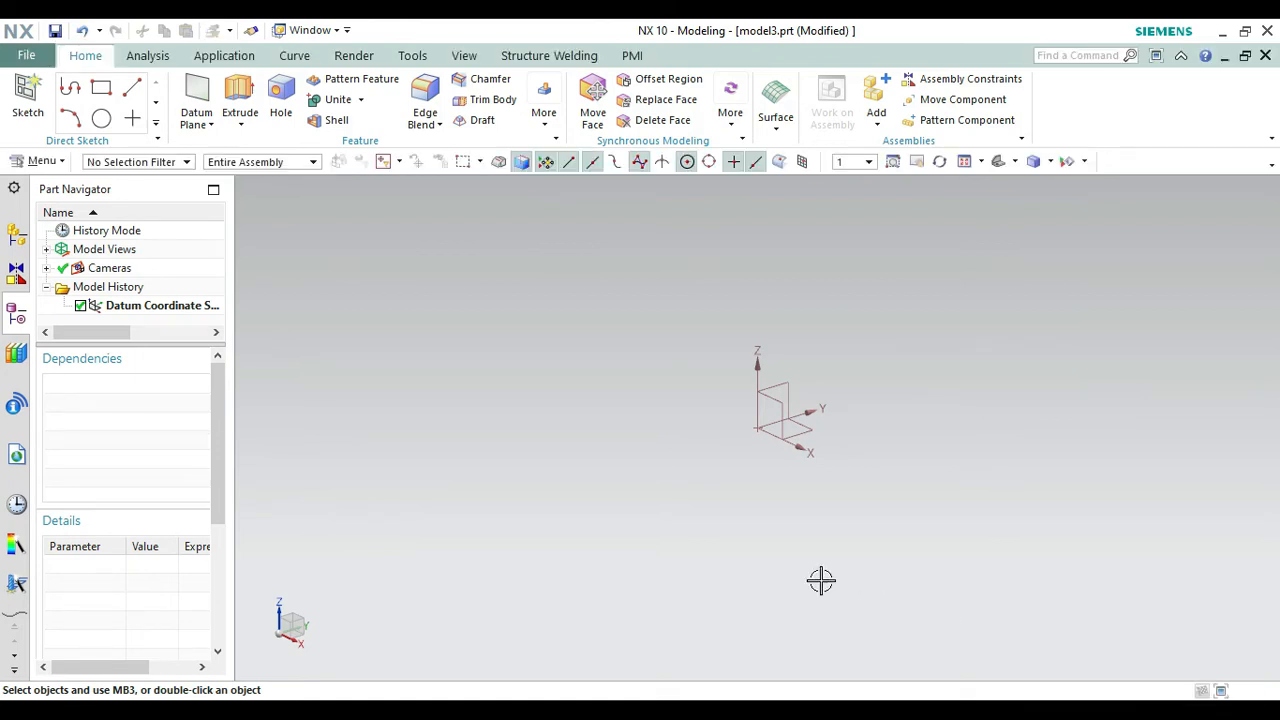
click(30, 118)
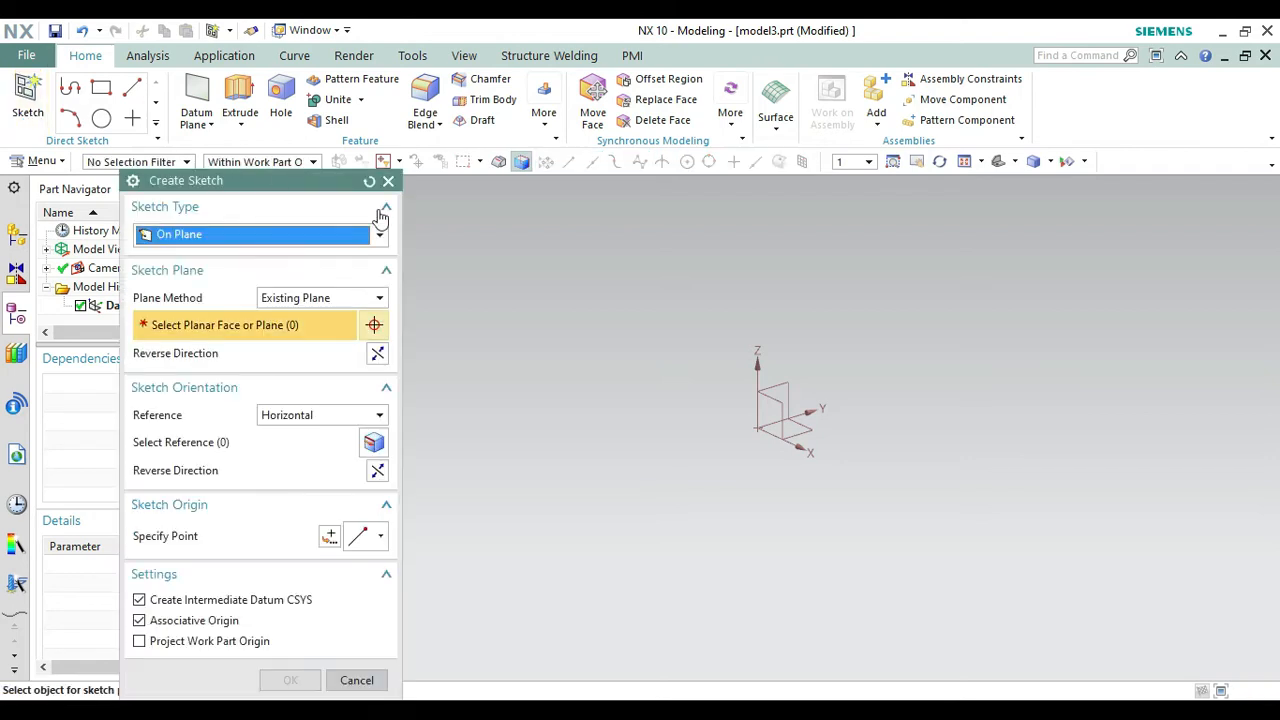
click(770, 385)
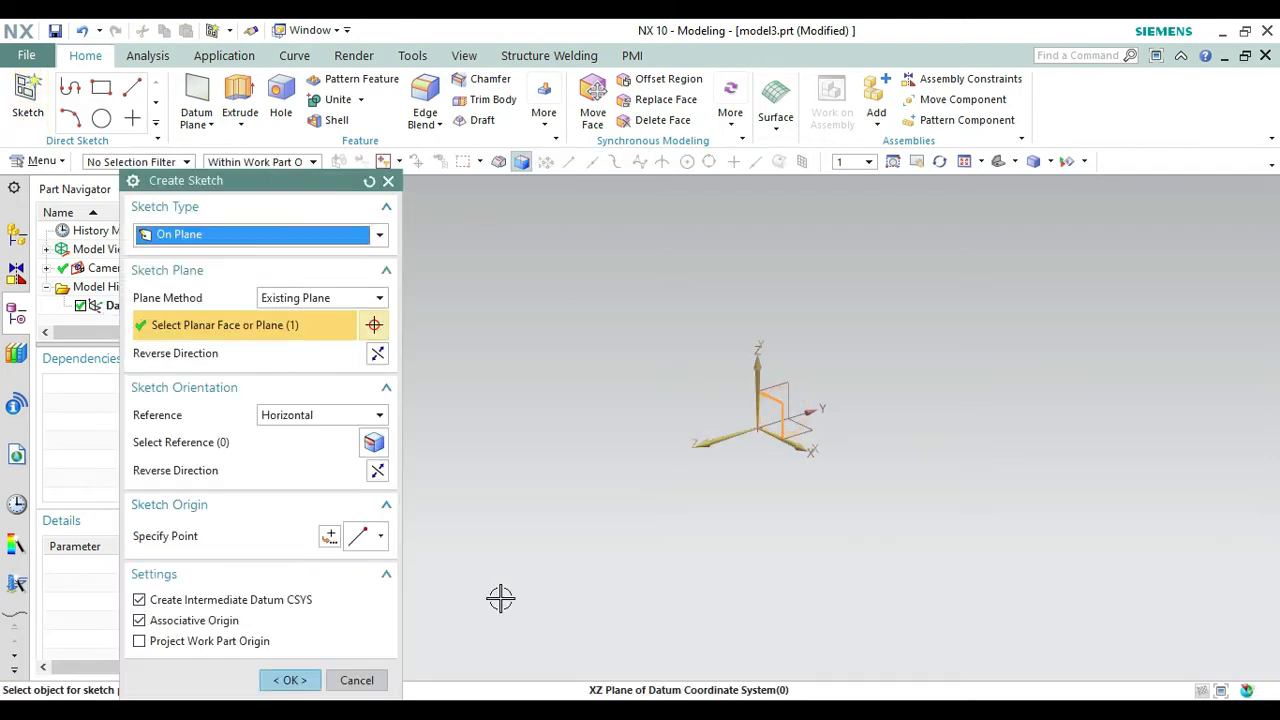
click(290, 680)
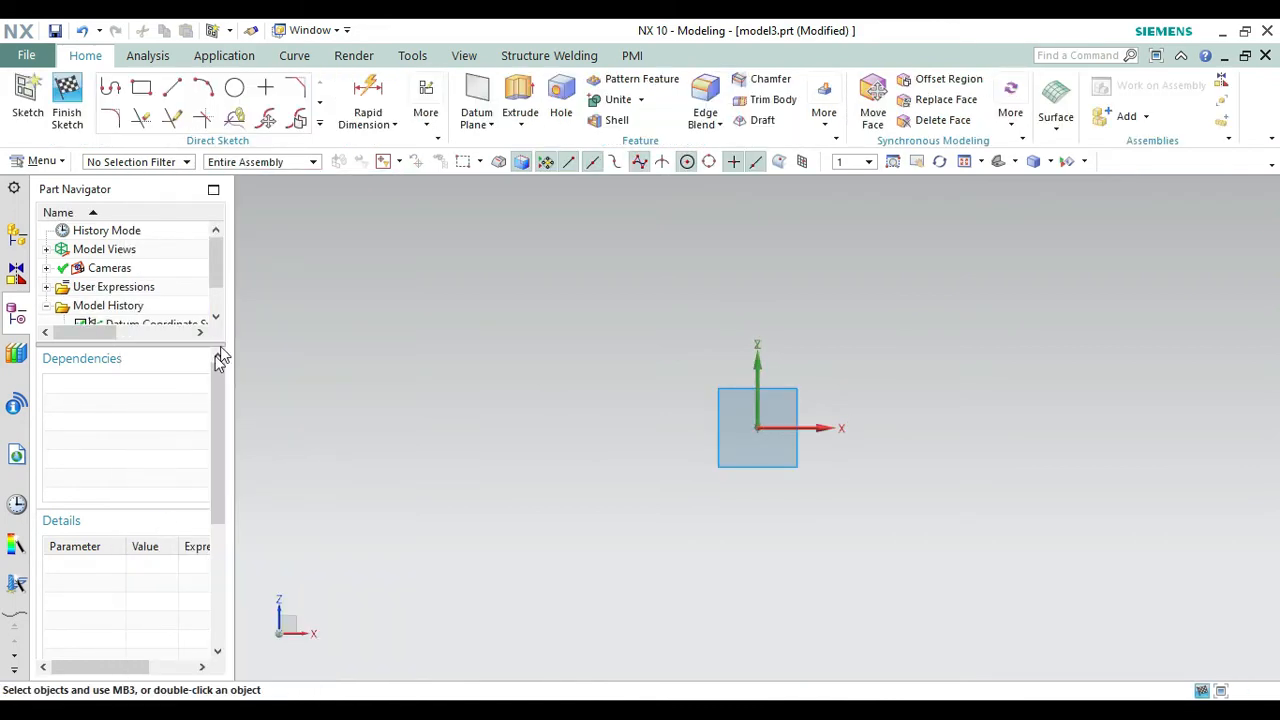
Draw a connected profile from the origin: 3000 mm vertically up, 1750 mm horizontally along X, and 500 mm down.
click(111, 88)
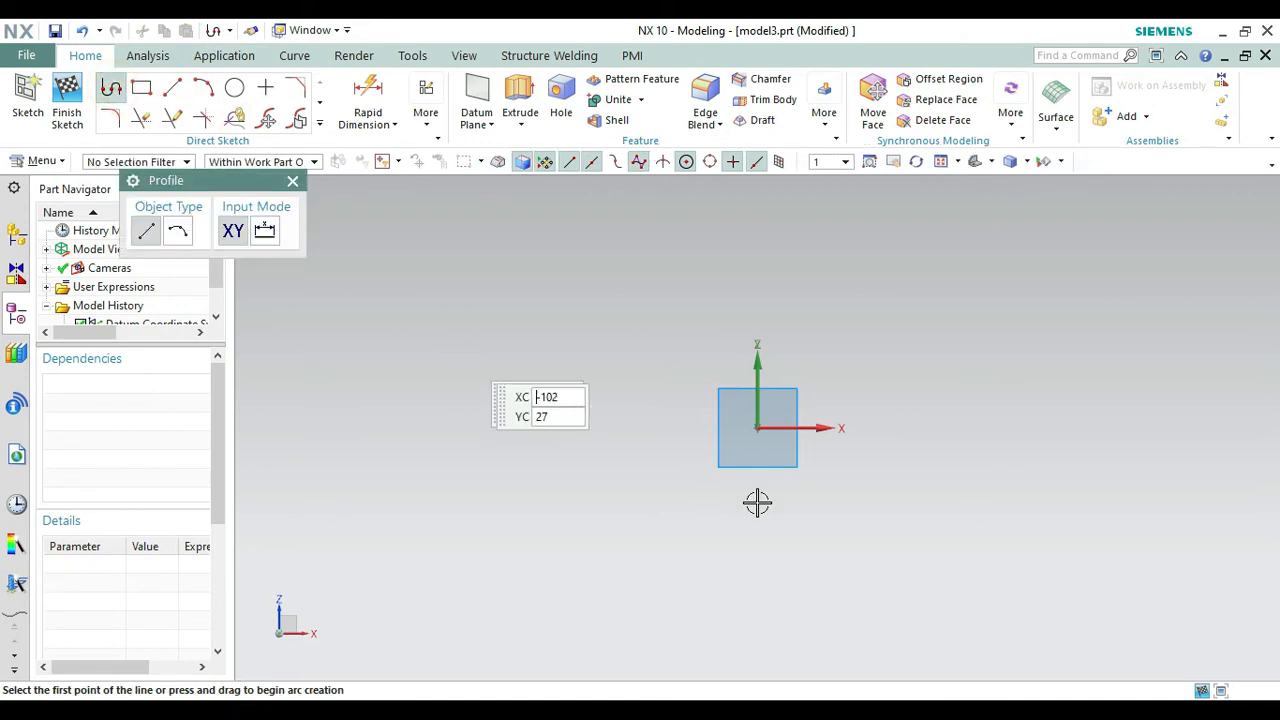
click(757, 429)
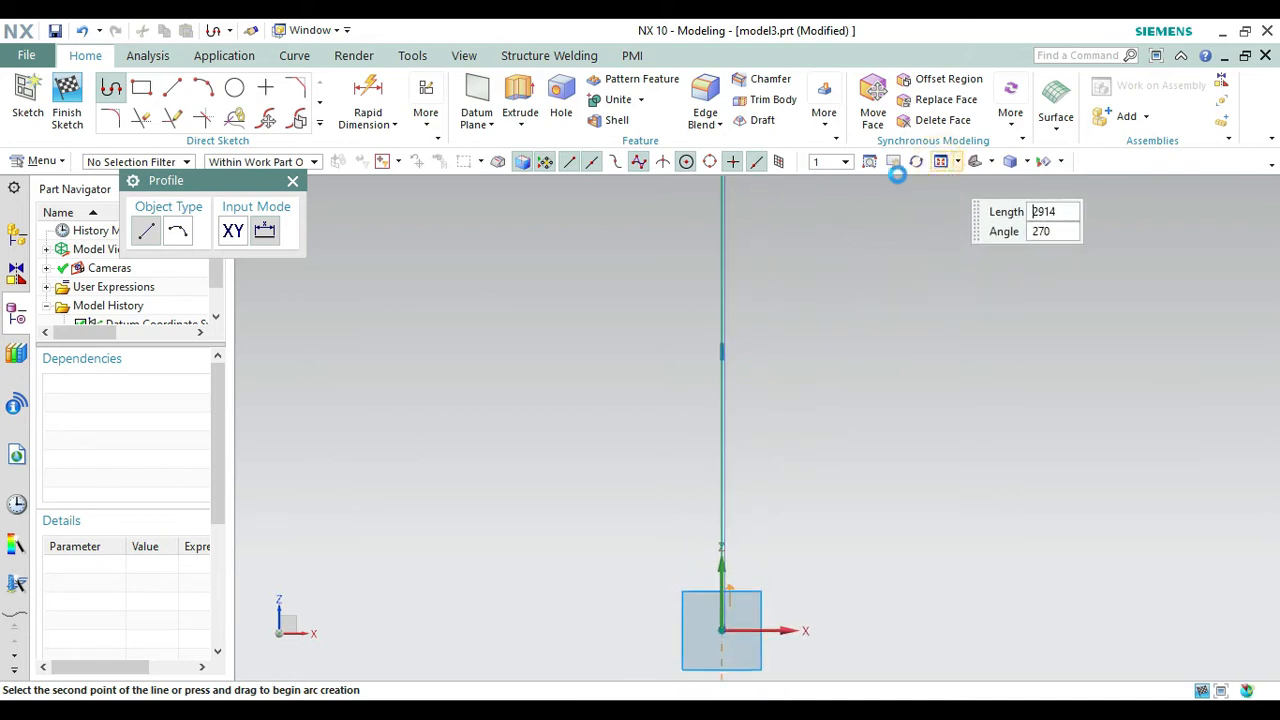
click(721, 185)
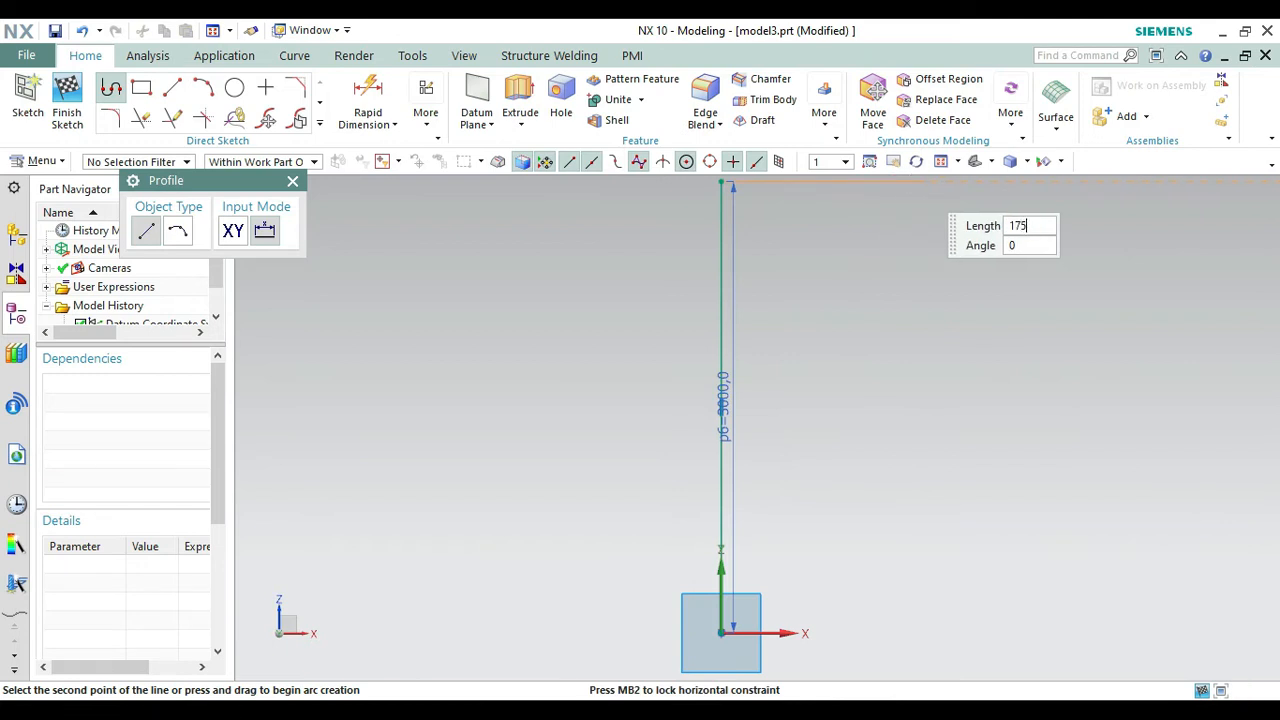
key(Tab)
key(Return)
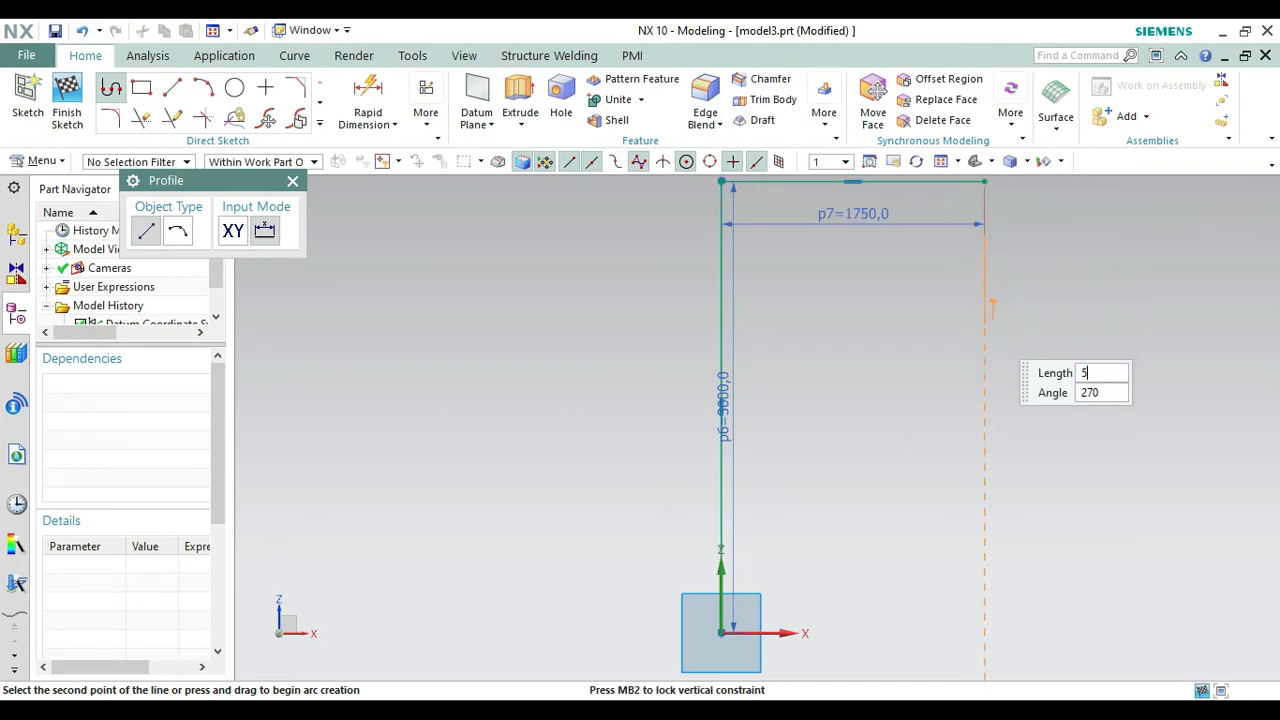
key(Tab)
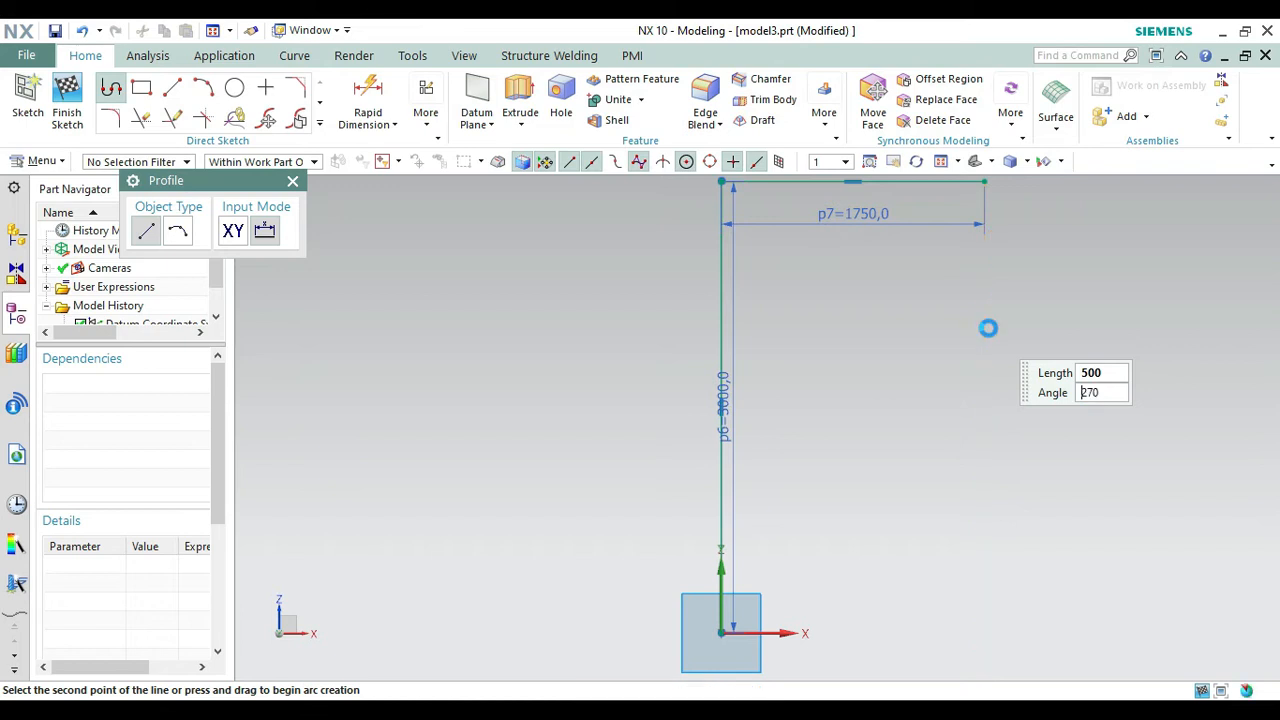
key(Return)
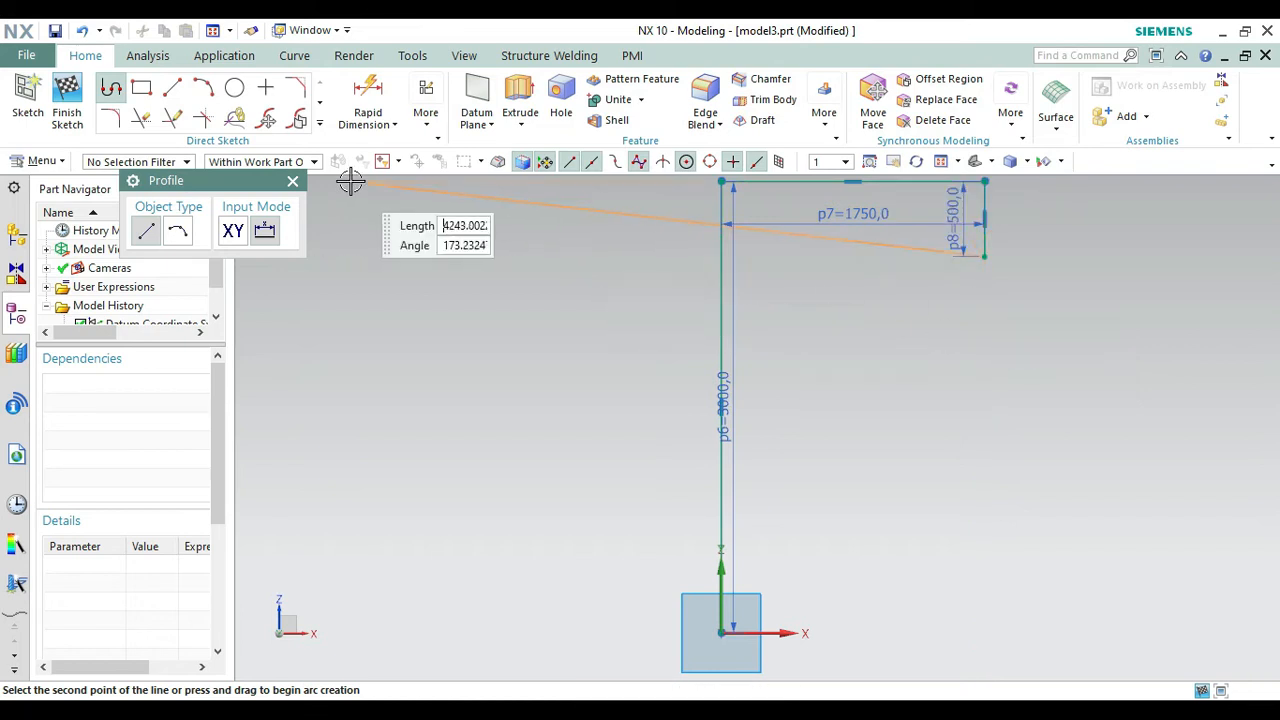
click(292, 180)
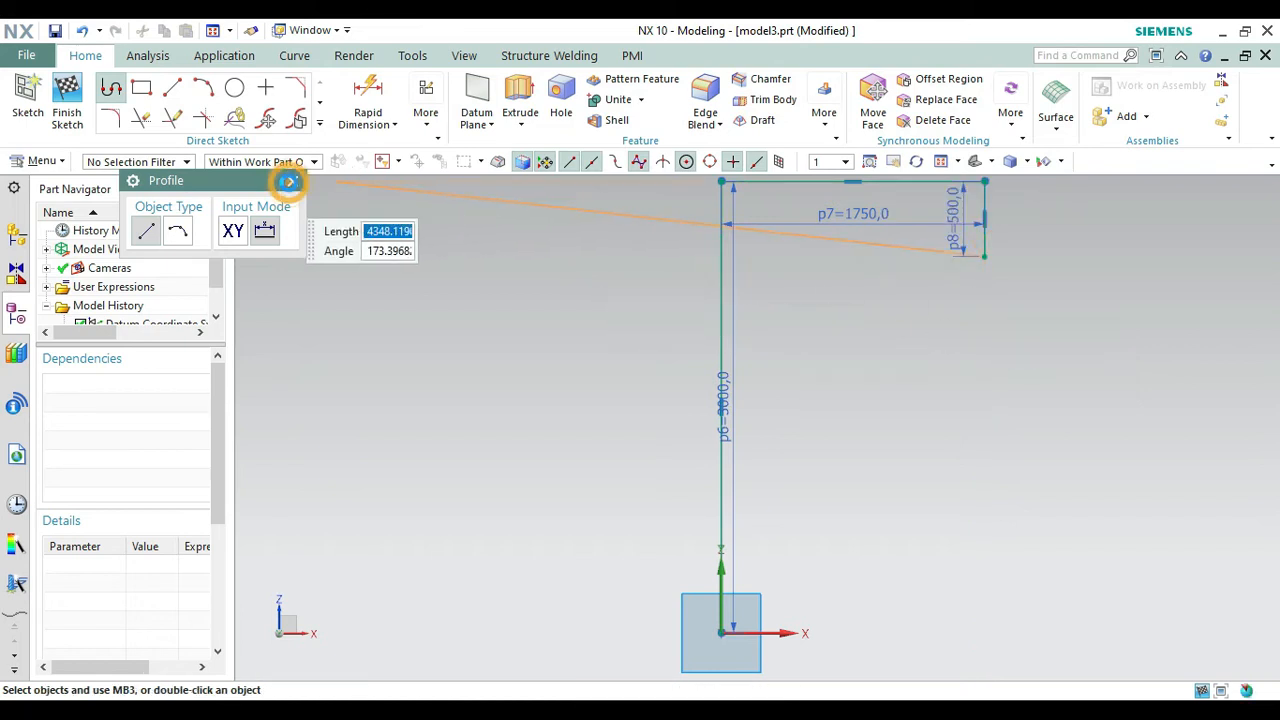
Fillet both upper corners of the profile with a 300 mm radius and finish the sketch.
click(118, 121)
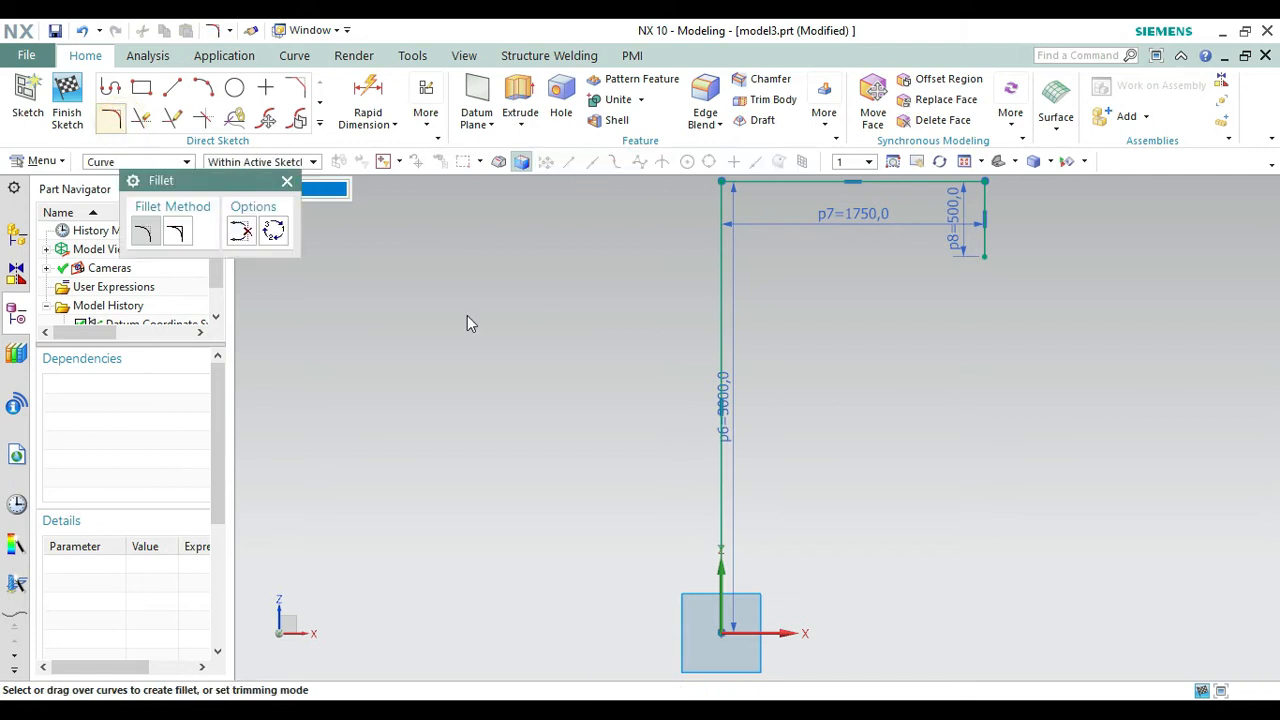
click(712, 246)
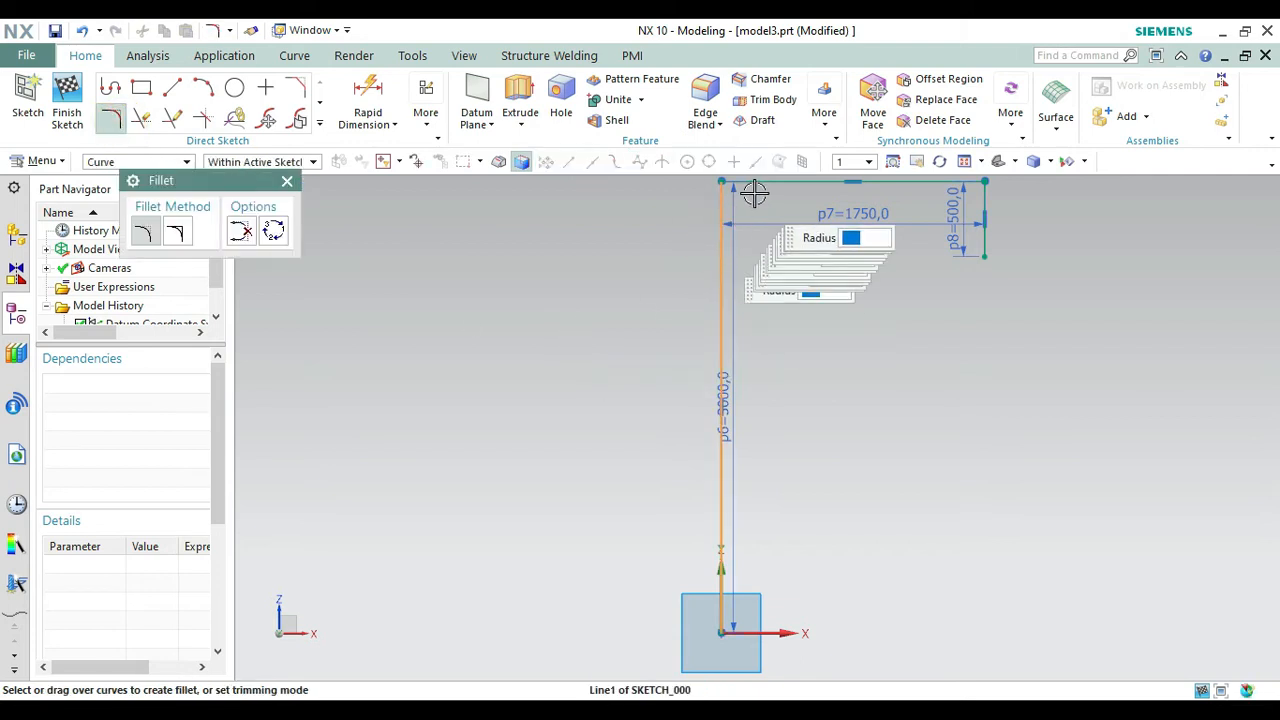
click(759, 182)
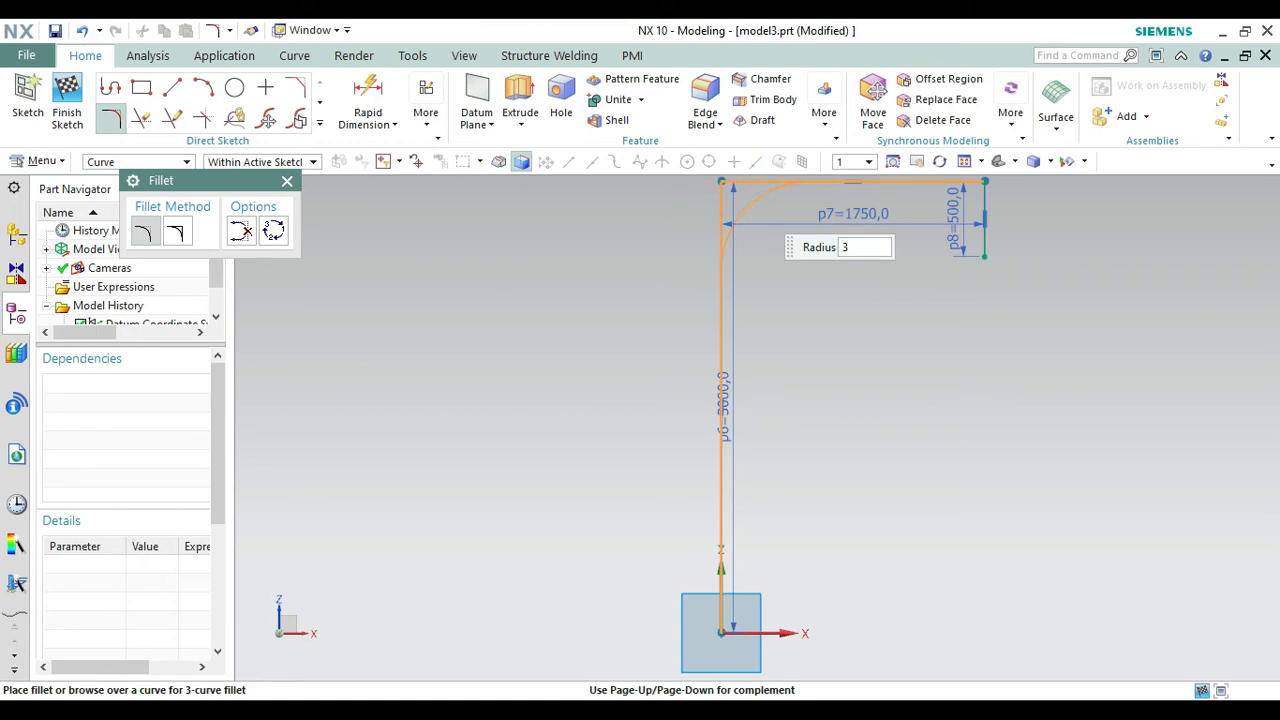
click(752, 203)
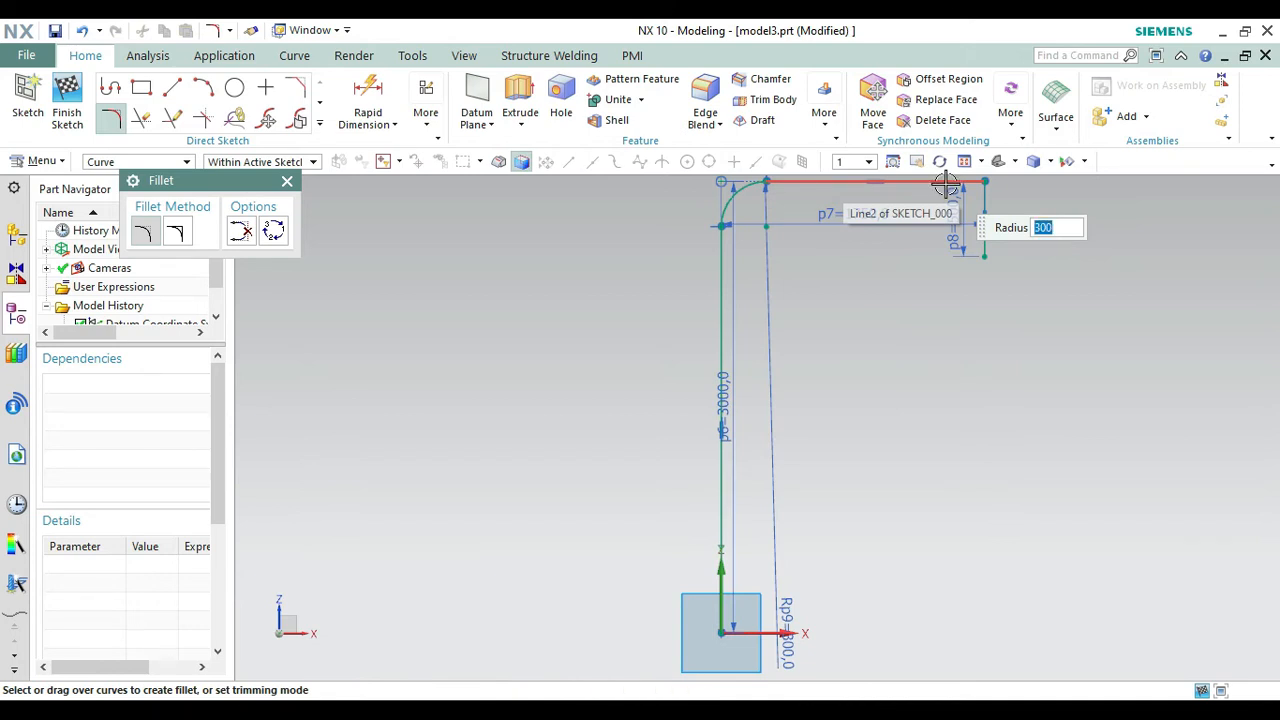
click(946, 183)
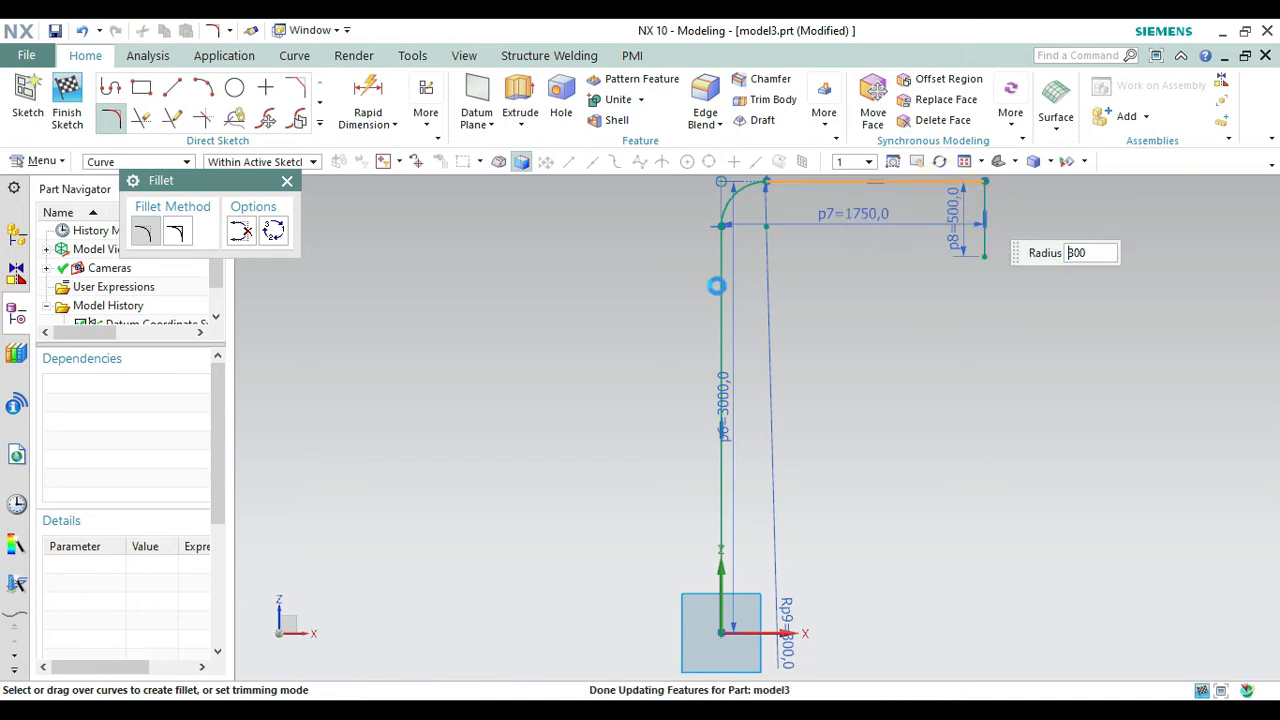
click(286, 184)
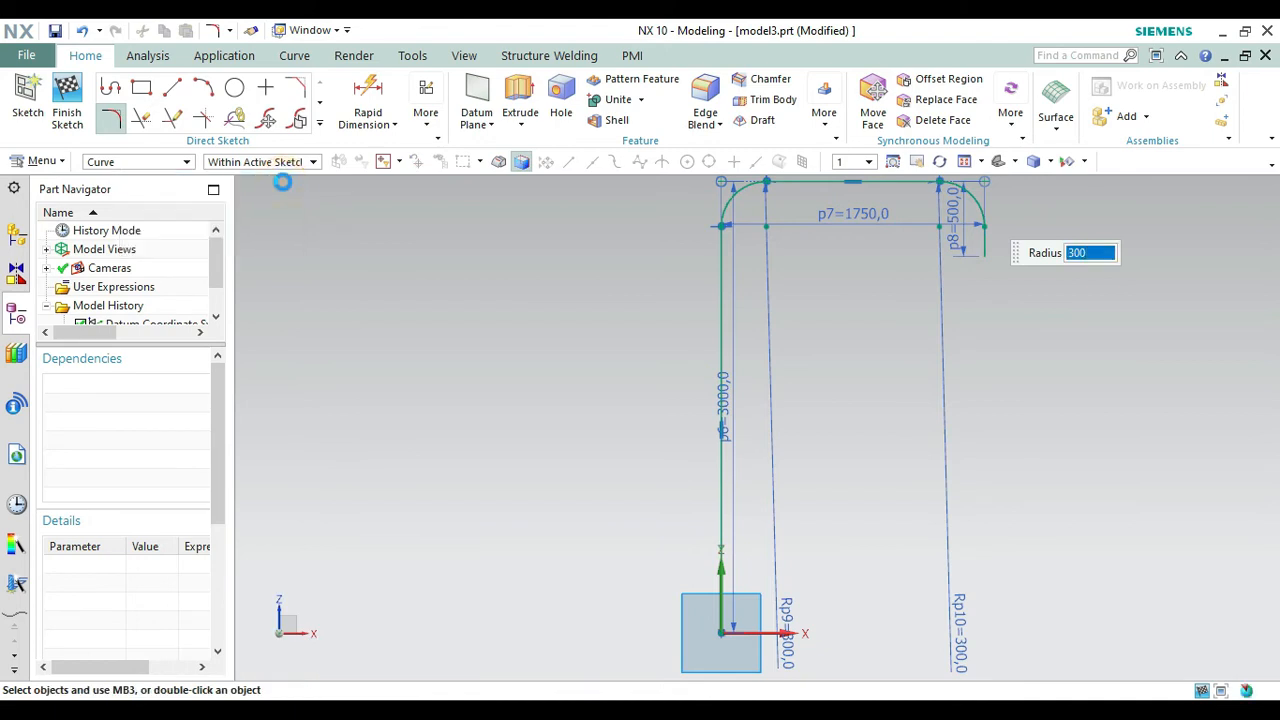
click(68, 116)
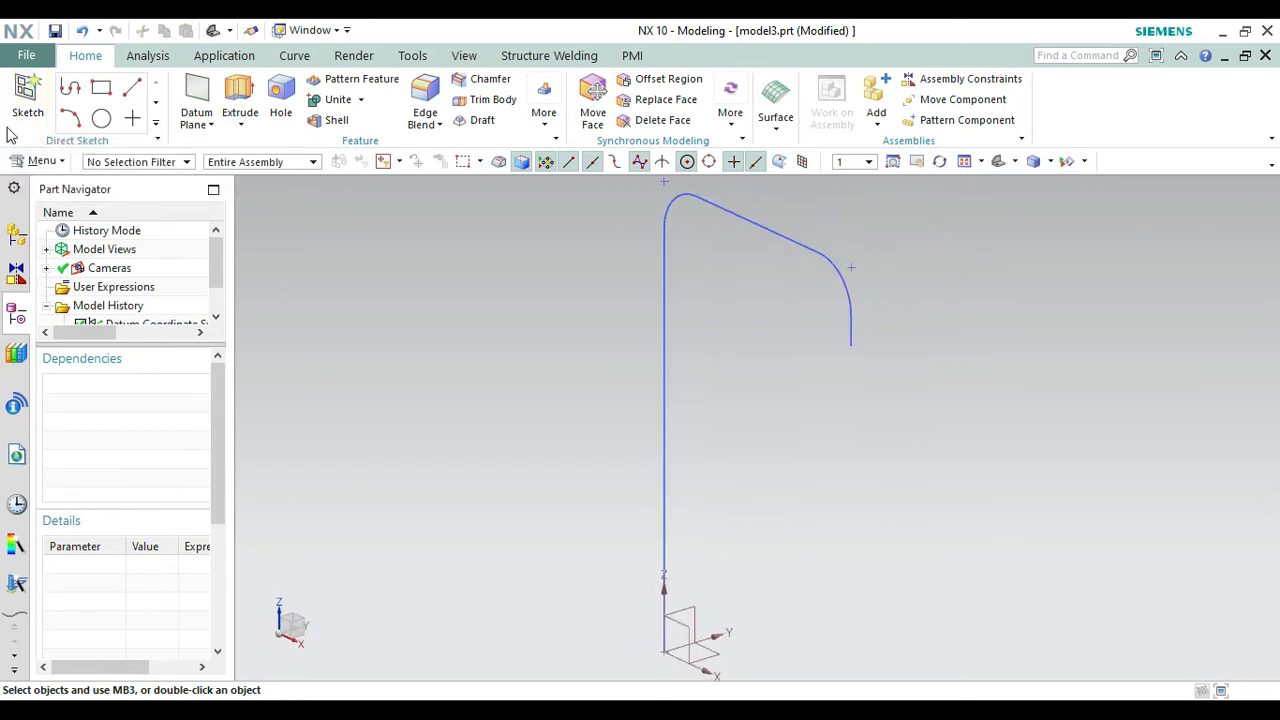
Start a second sketch on the XY plane of the datum coordinate system.
click(22, 110)
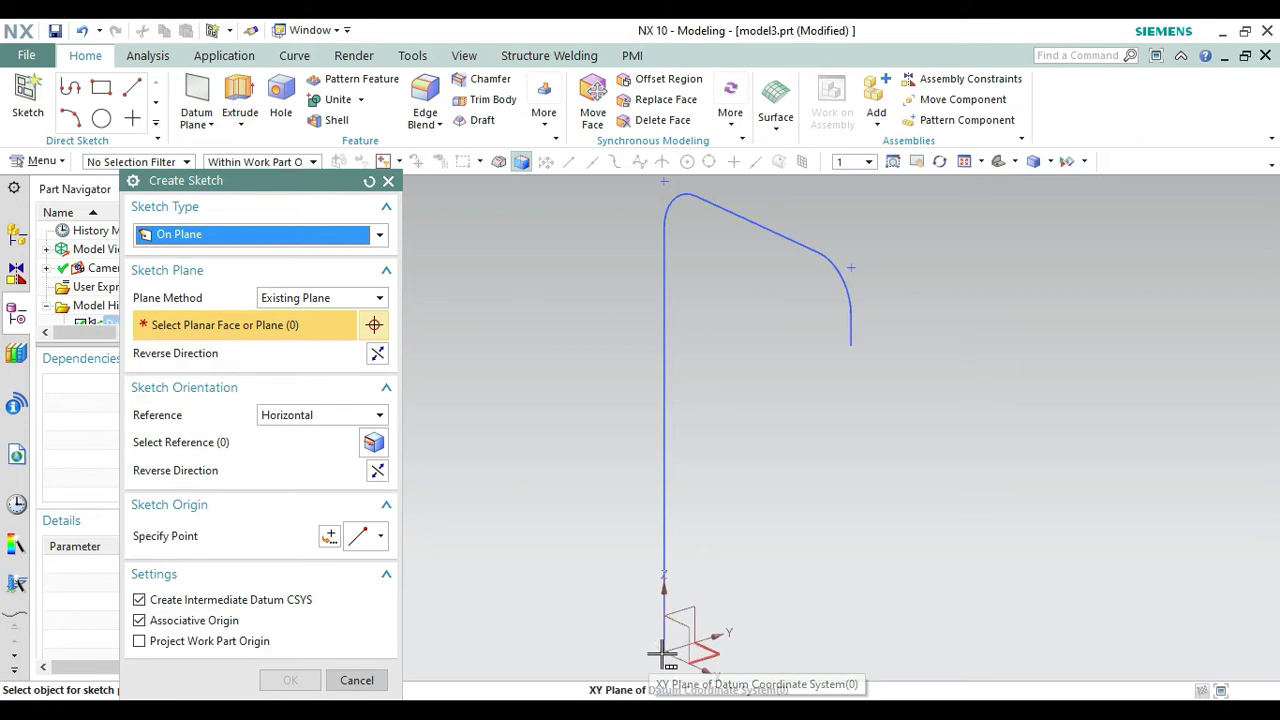
click(663, 655)
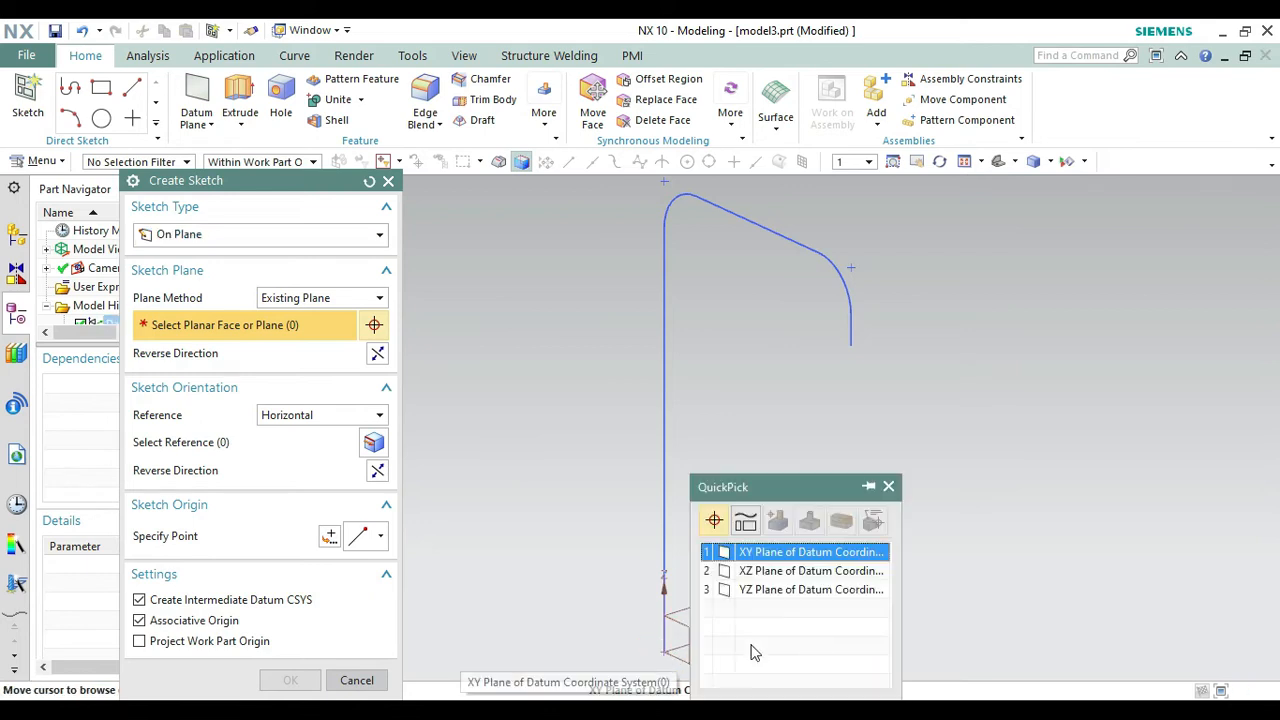
click(760, 552)
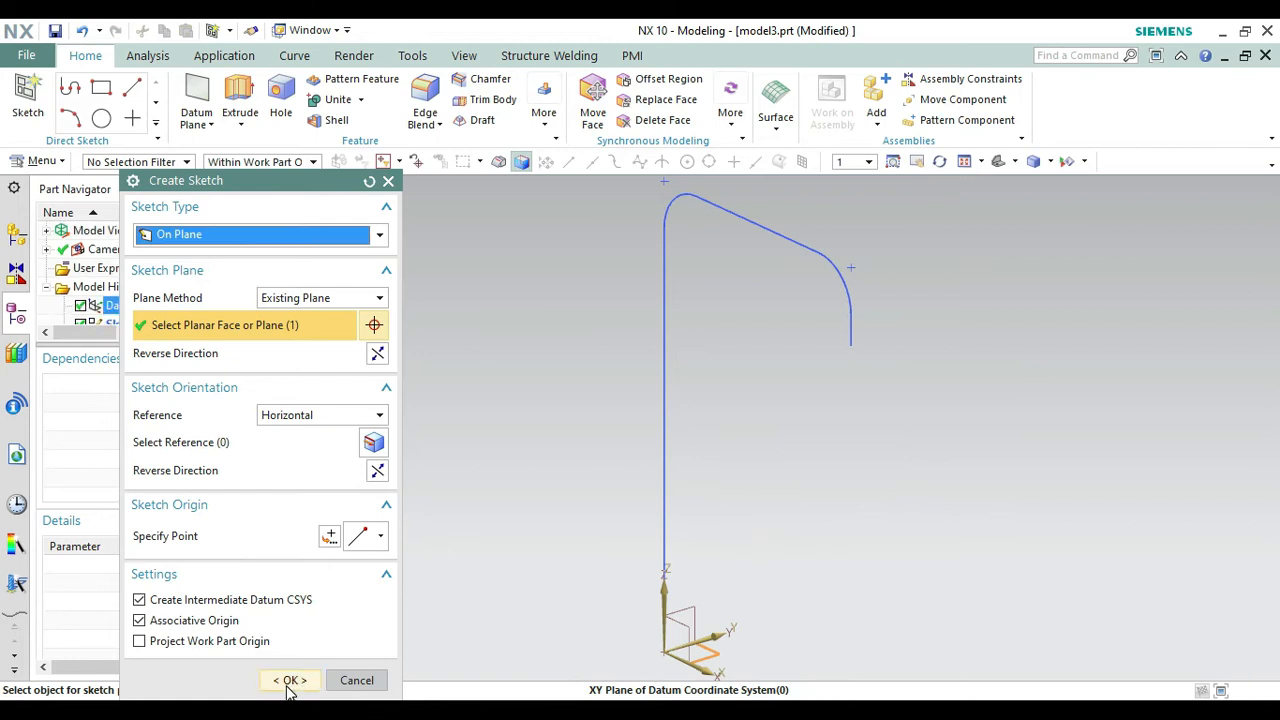
click(290, 681)
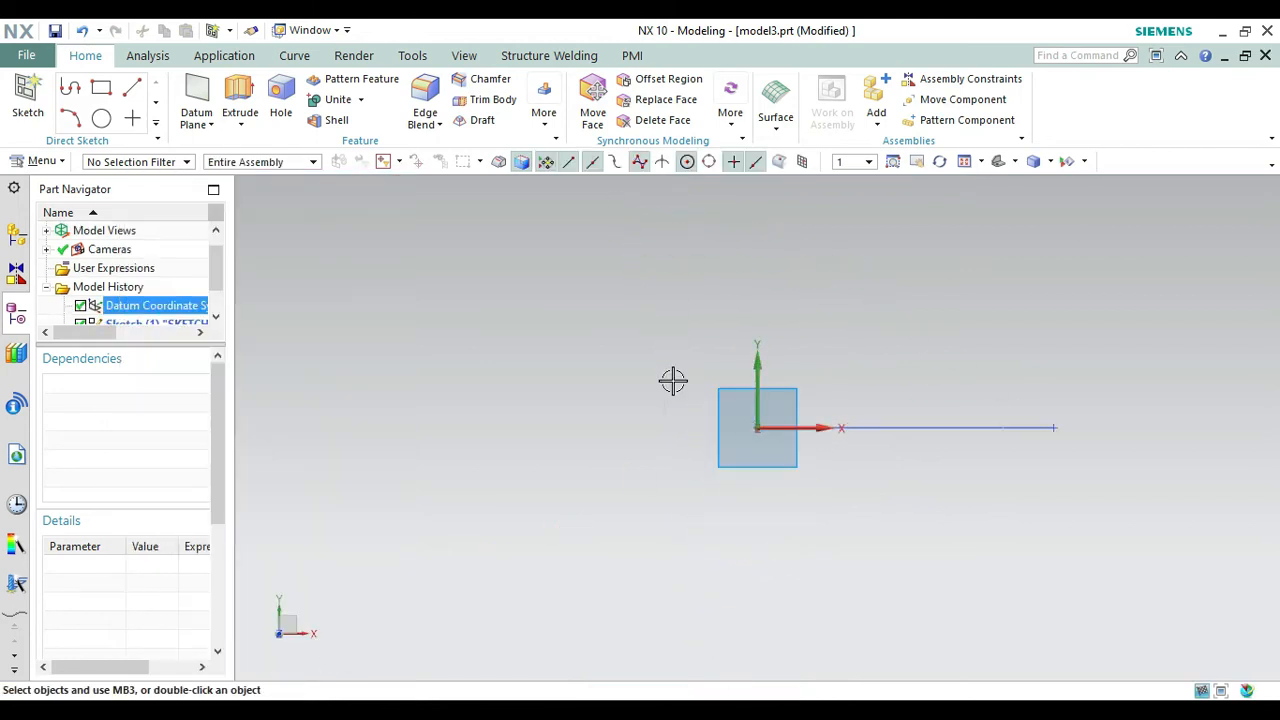
Draw a 100 mm diameter circle centered on the origin and finish the sketch.
click(940, 162)
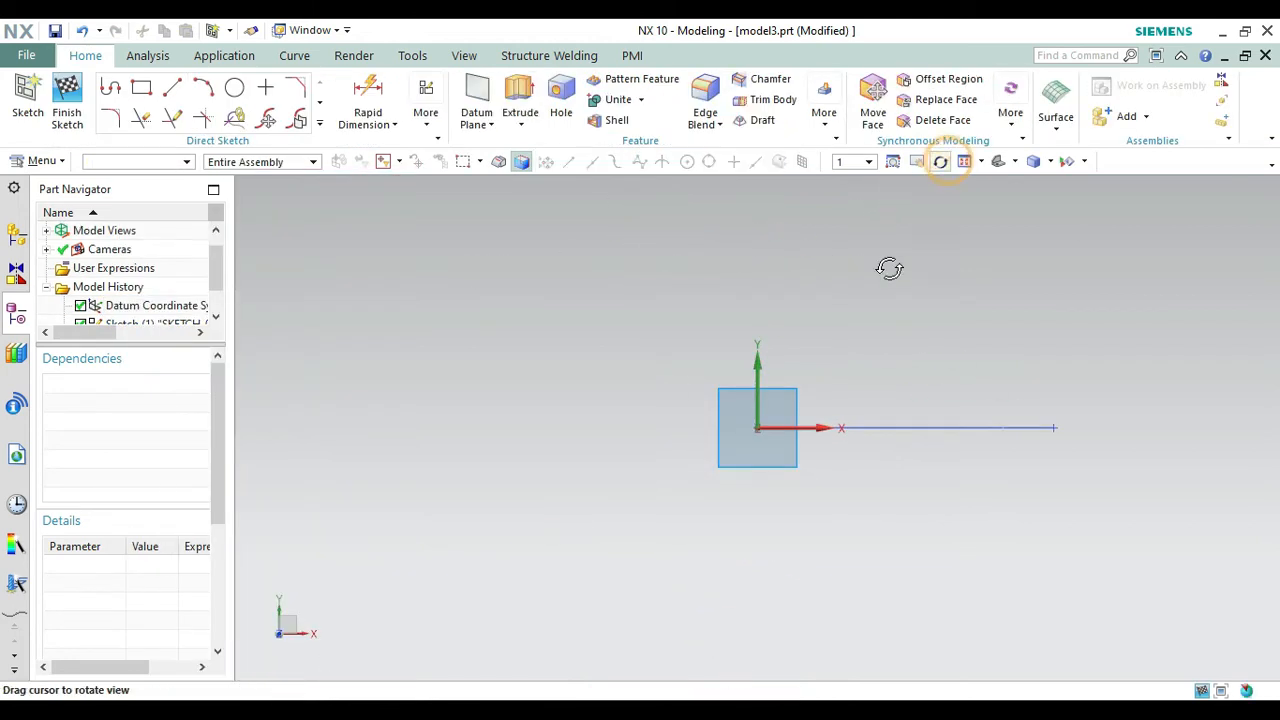
mouse_move(889, 266)
mouse_down()
mouse_move(857, 200)
mouse_move(887, 249)
mouse_up()
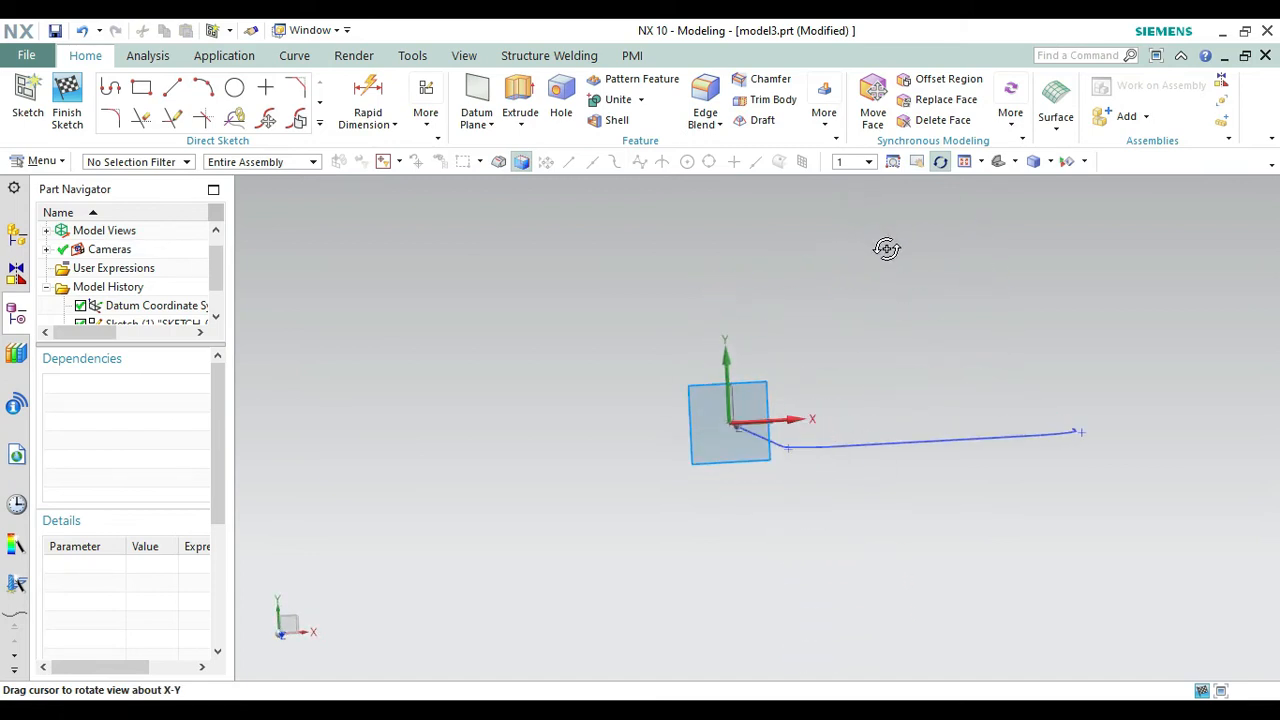
right_click(887, 249)
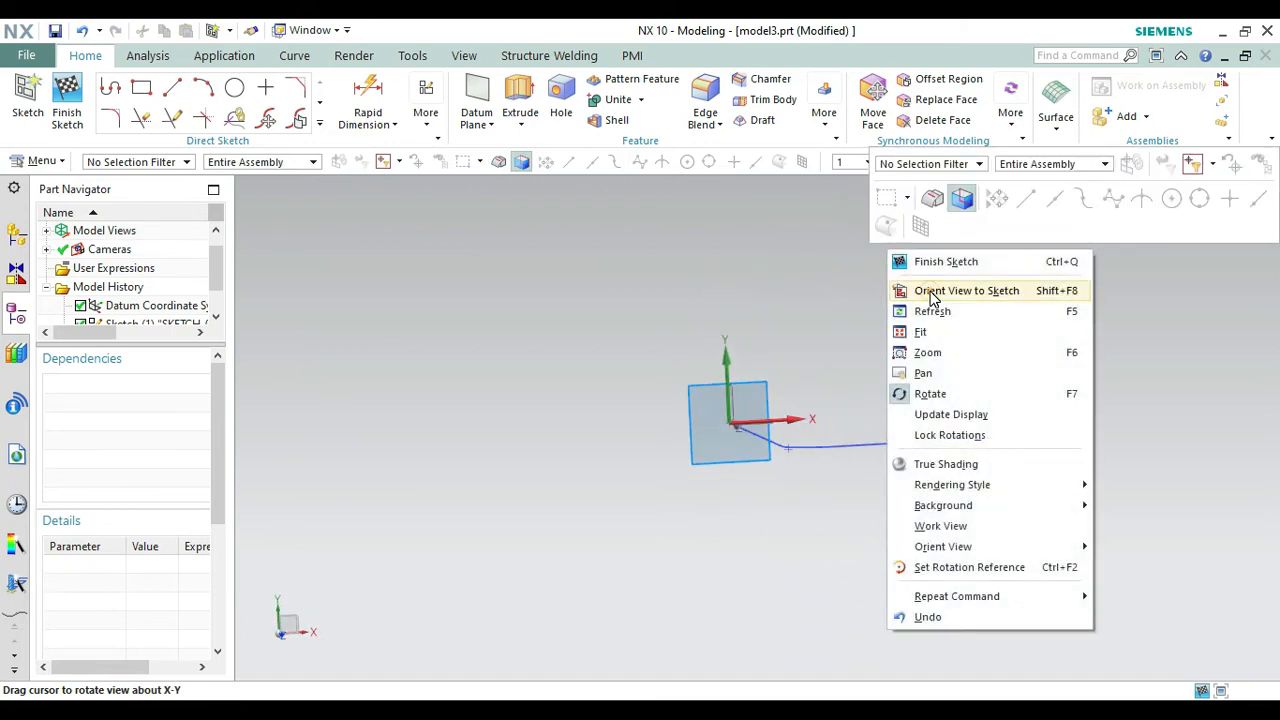
click(930, 292)
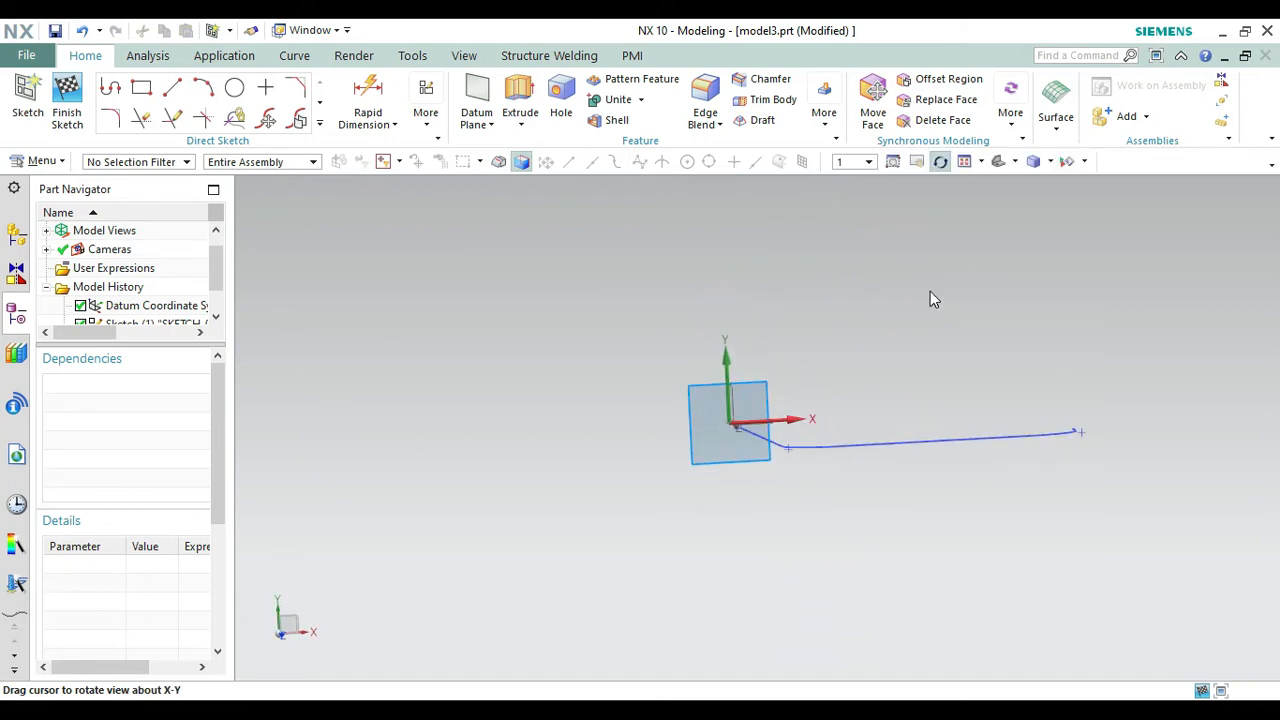
click(234, 88)
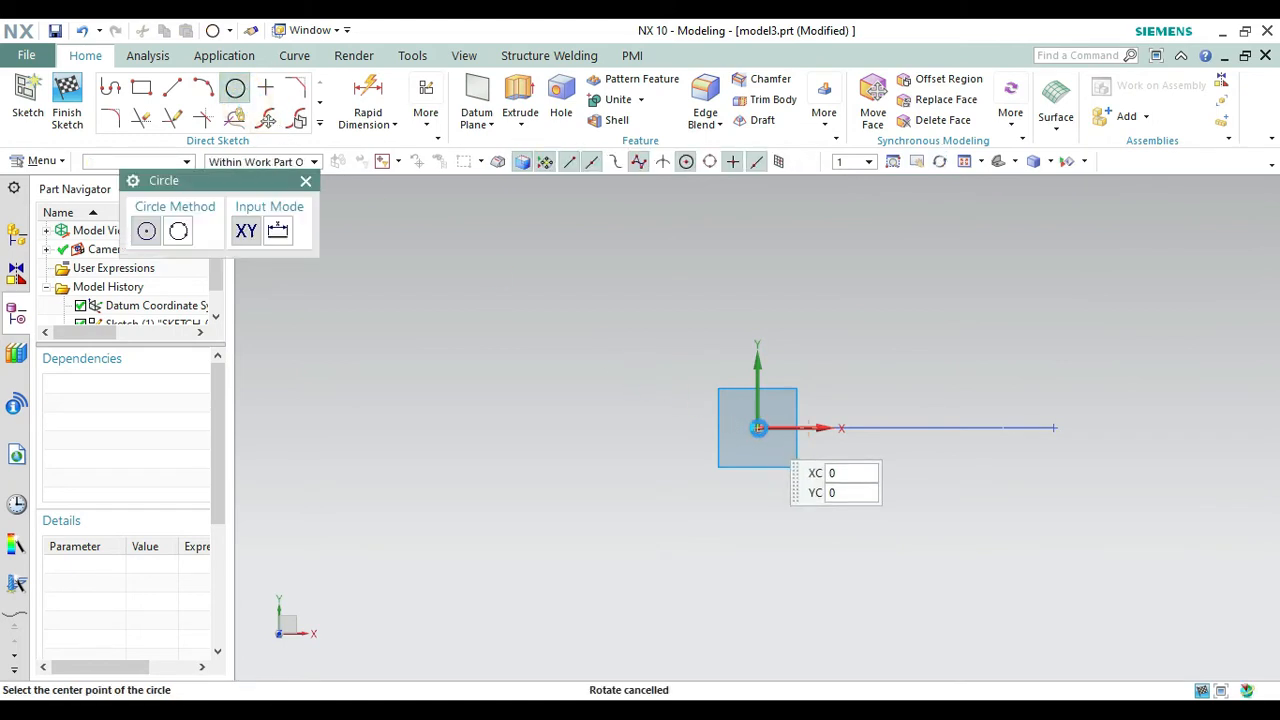
click(757, 428)
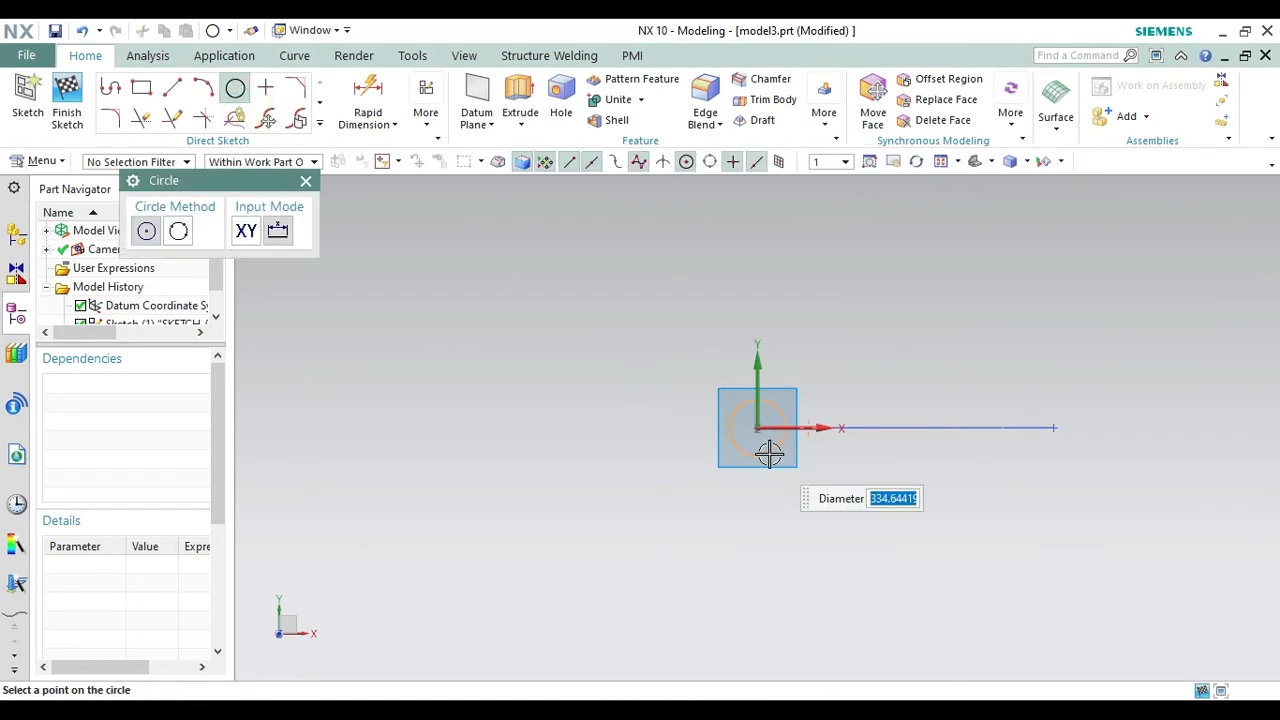
text(100)
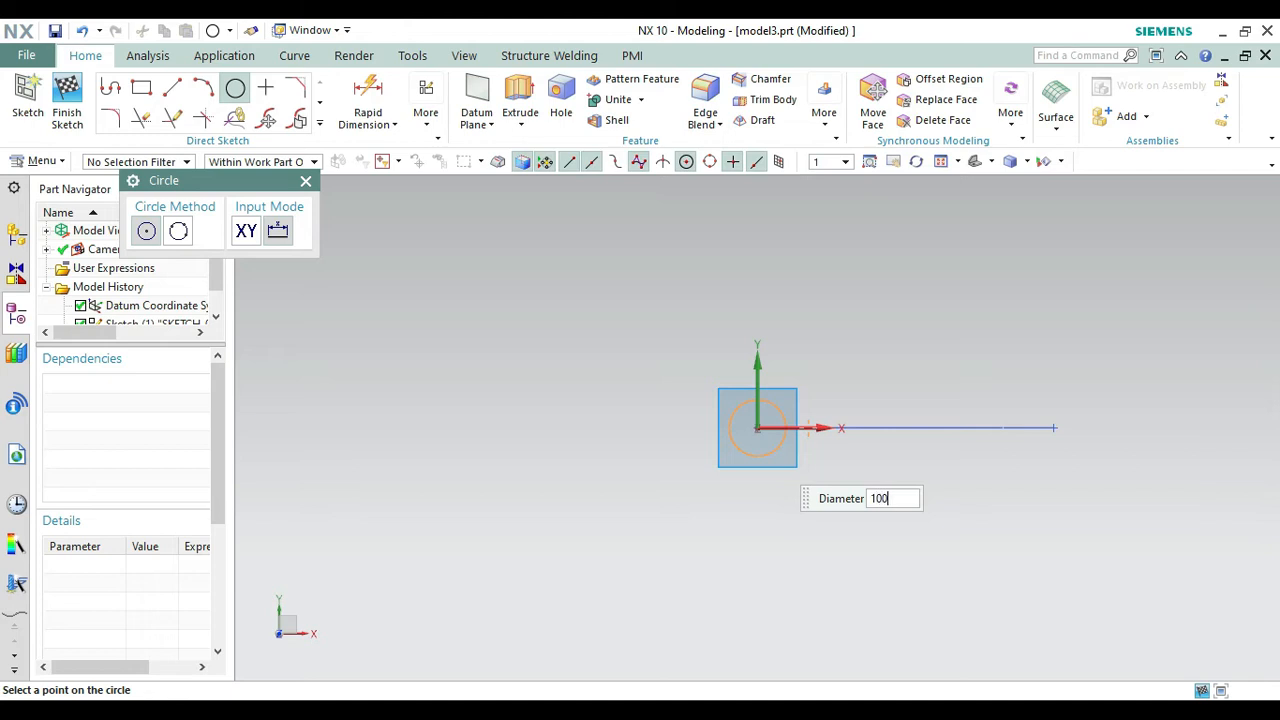
click(306, 181)
click(66, 100)
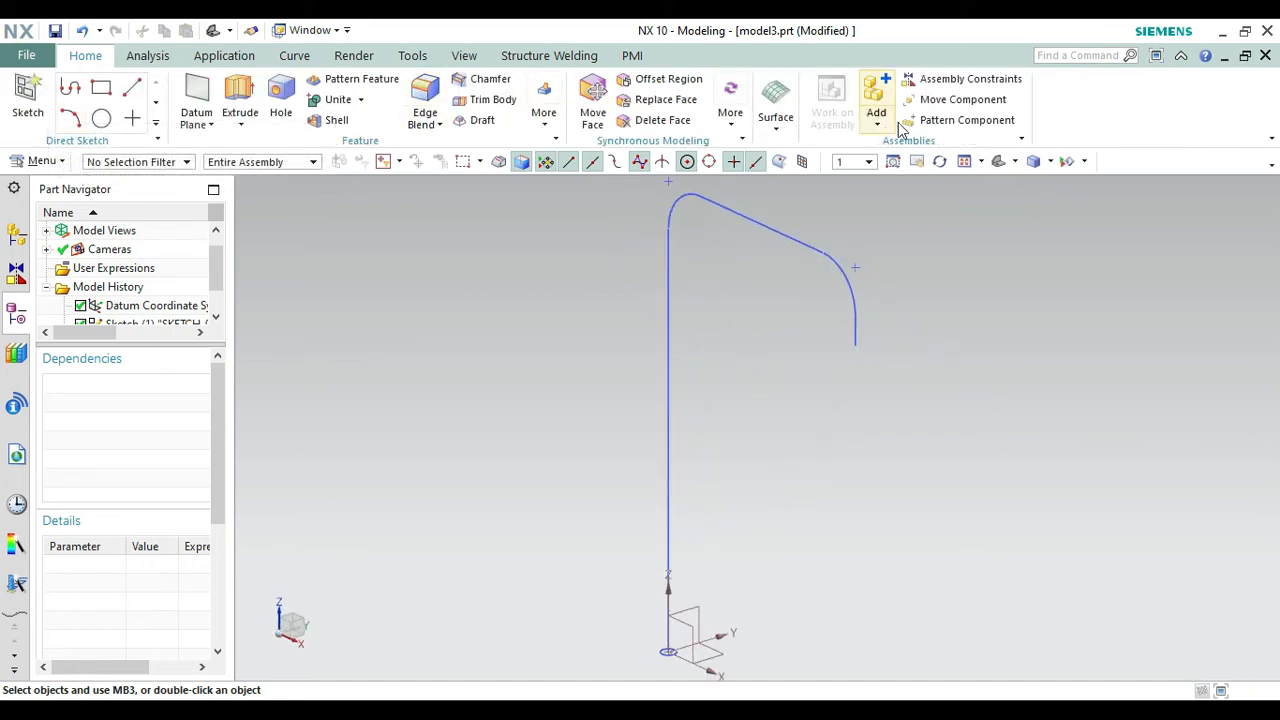
Sweep the 100 mm circle along the filleted five-curve guide path with Sweep Along Guide, using 0 mm offsets and no Boolean.
click(774, 140)
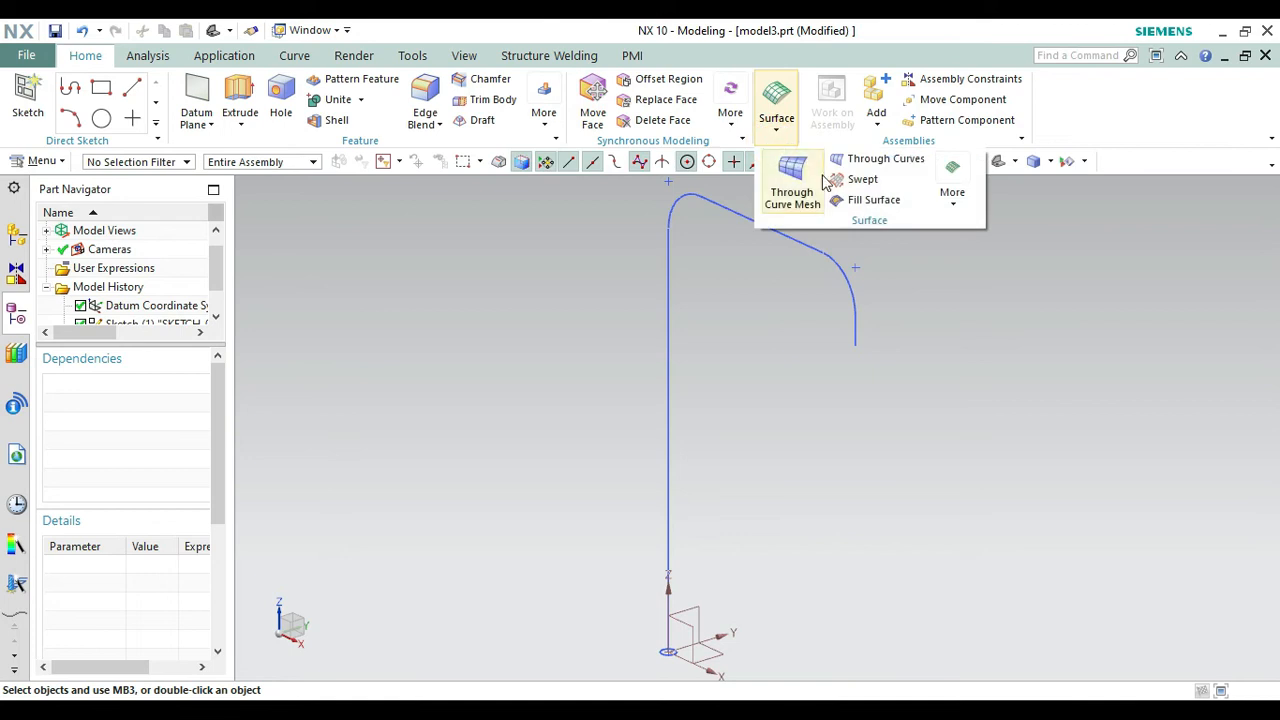
click(952, 185)
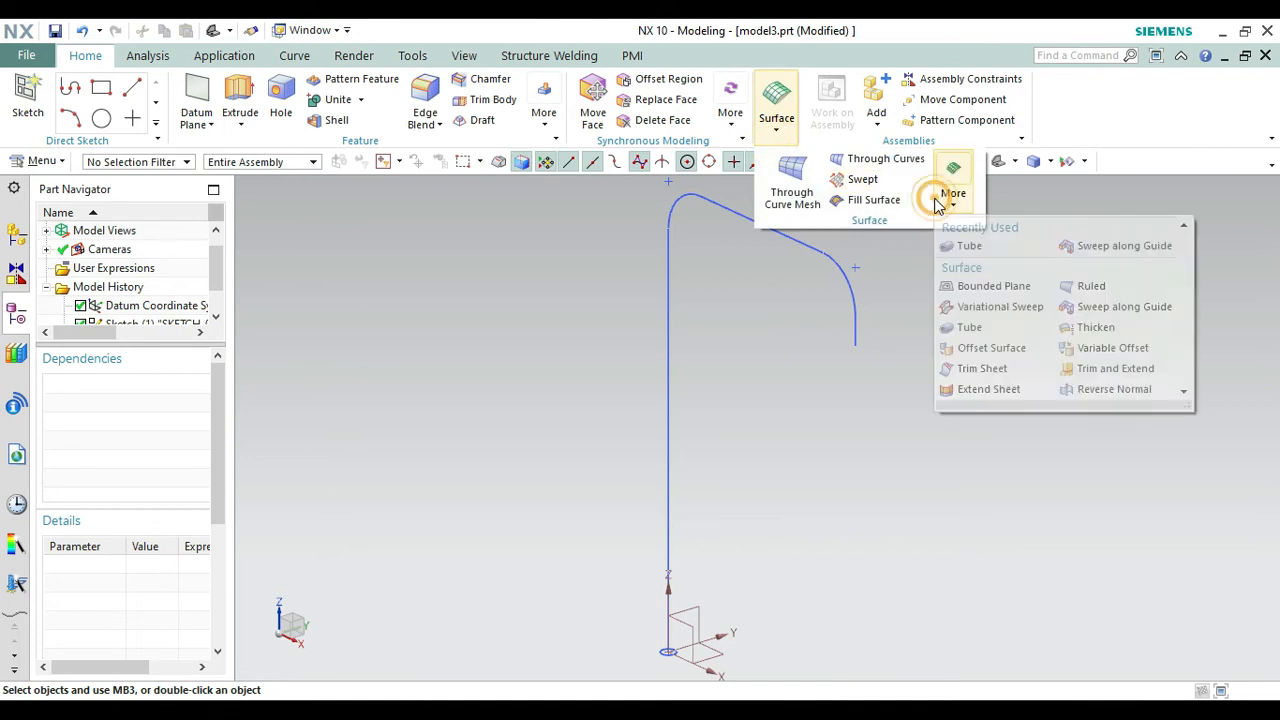
click(1096, 248)
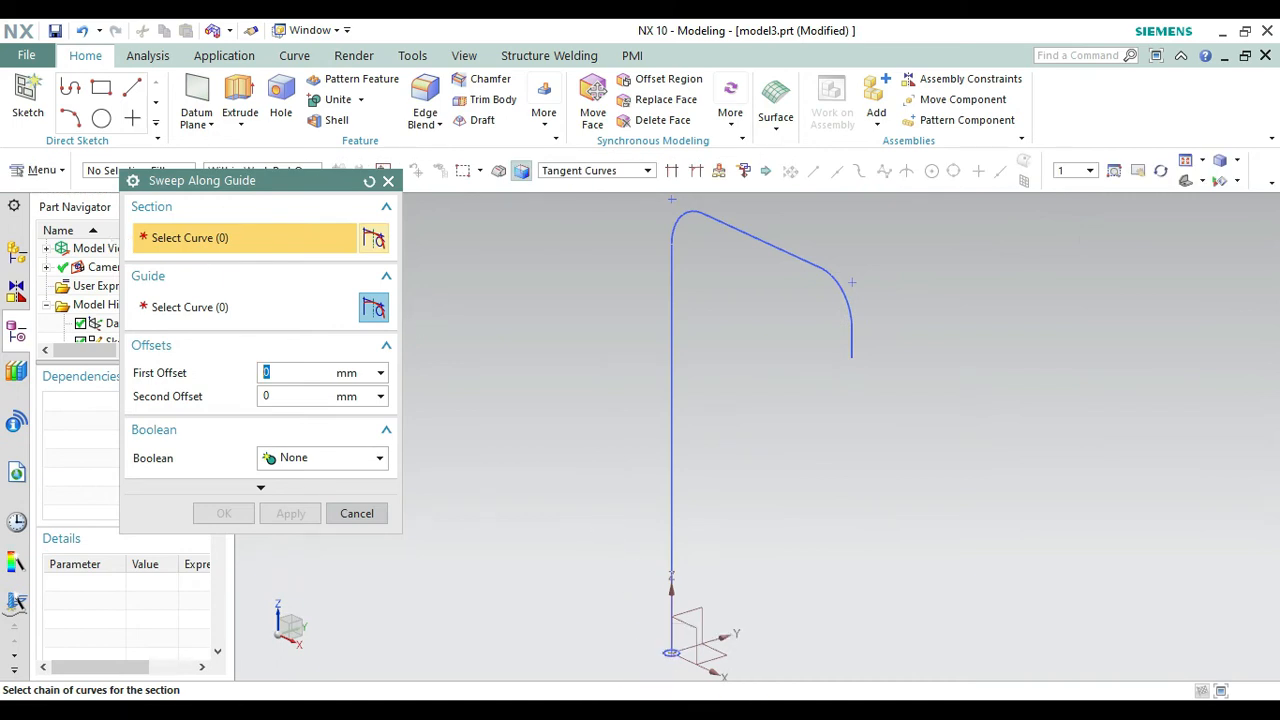
click(570, 172)
click(574, 170)
click(581, 192)
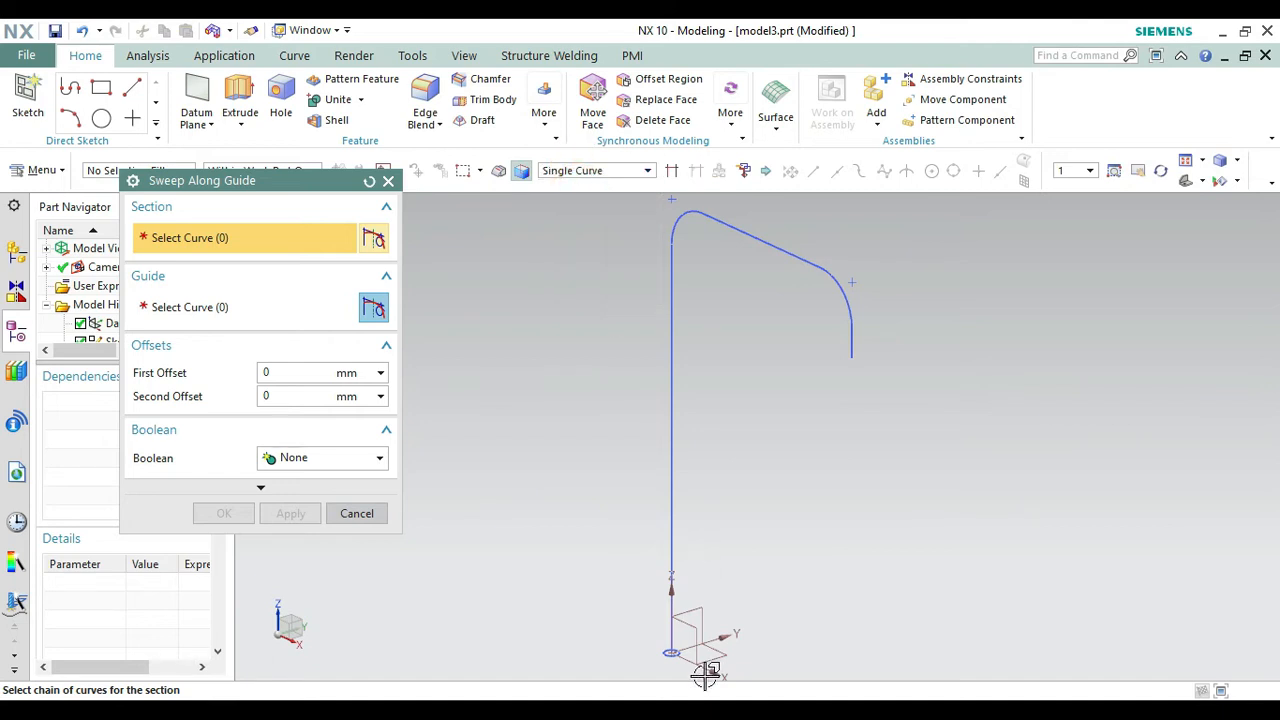
click(677, 656)
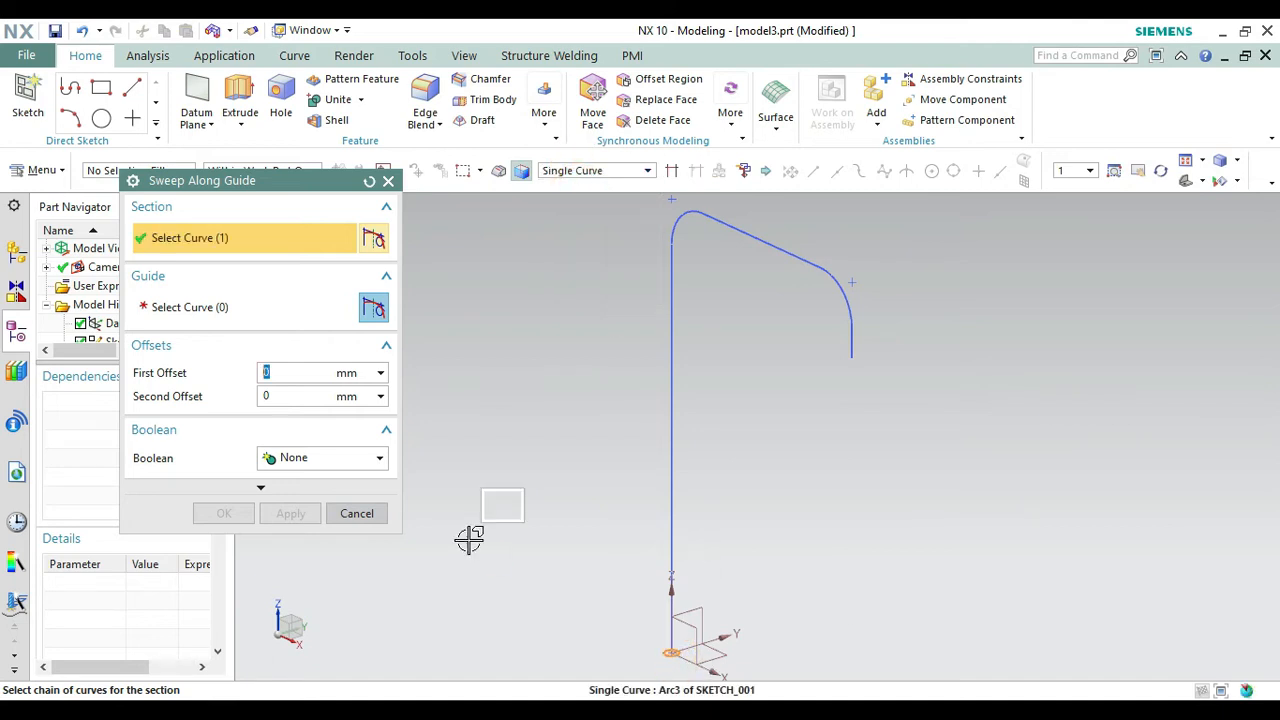
click(185, 317)
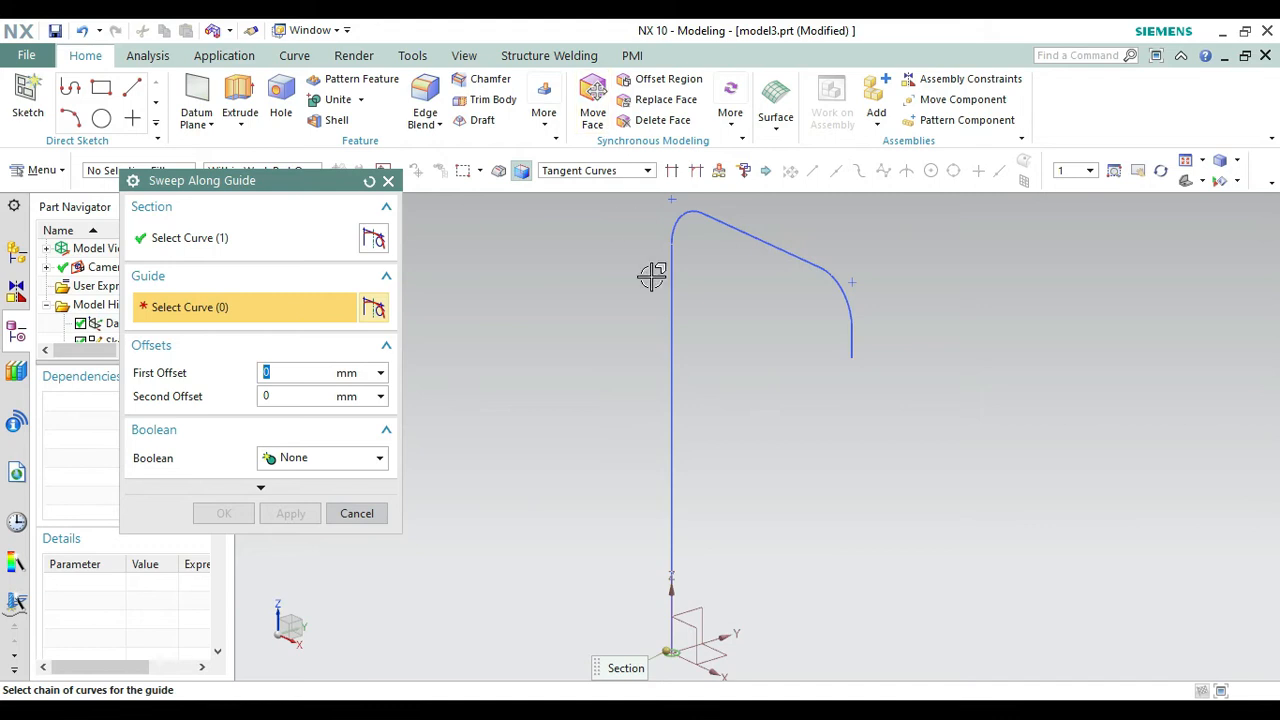
click(667, 307)
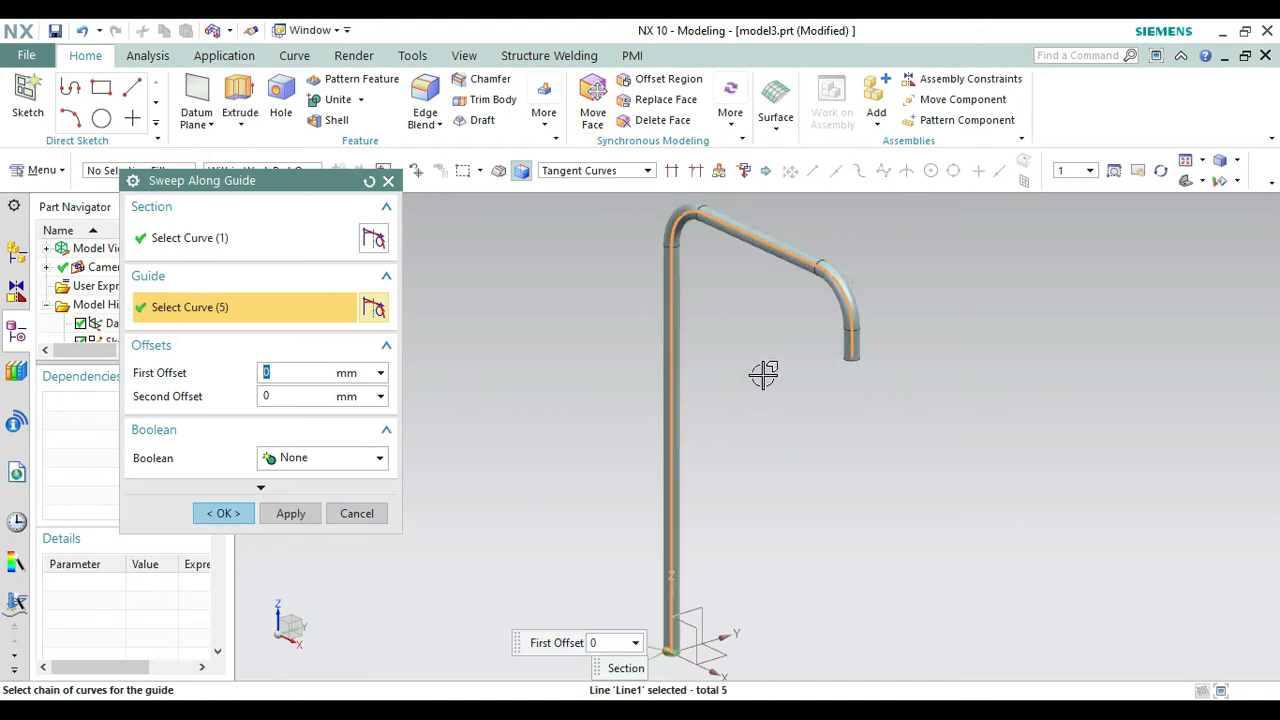
click(224, 514)
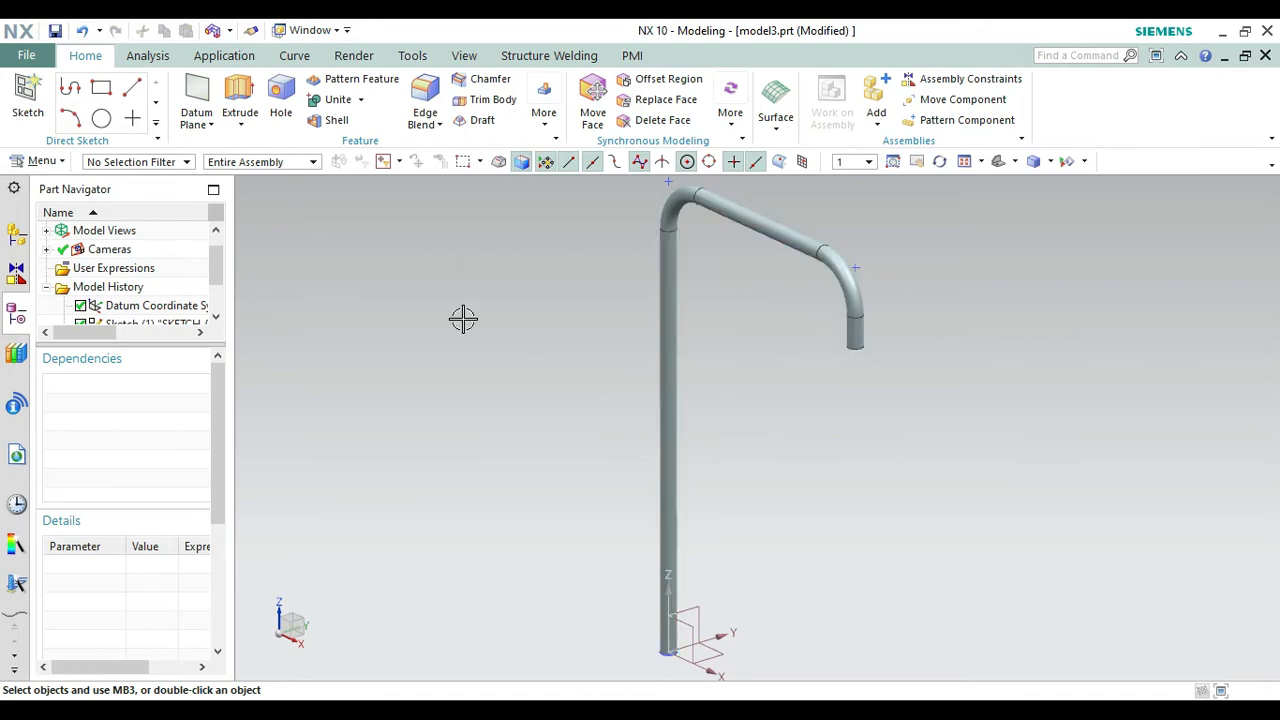
Save the part under the new name TANK 2.
click(27, 55)
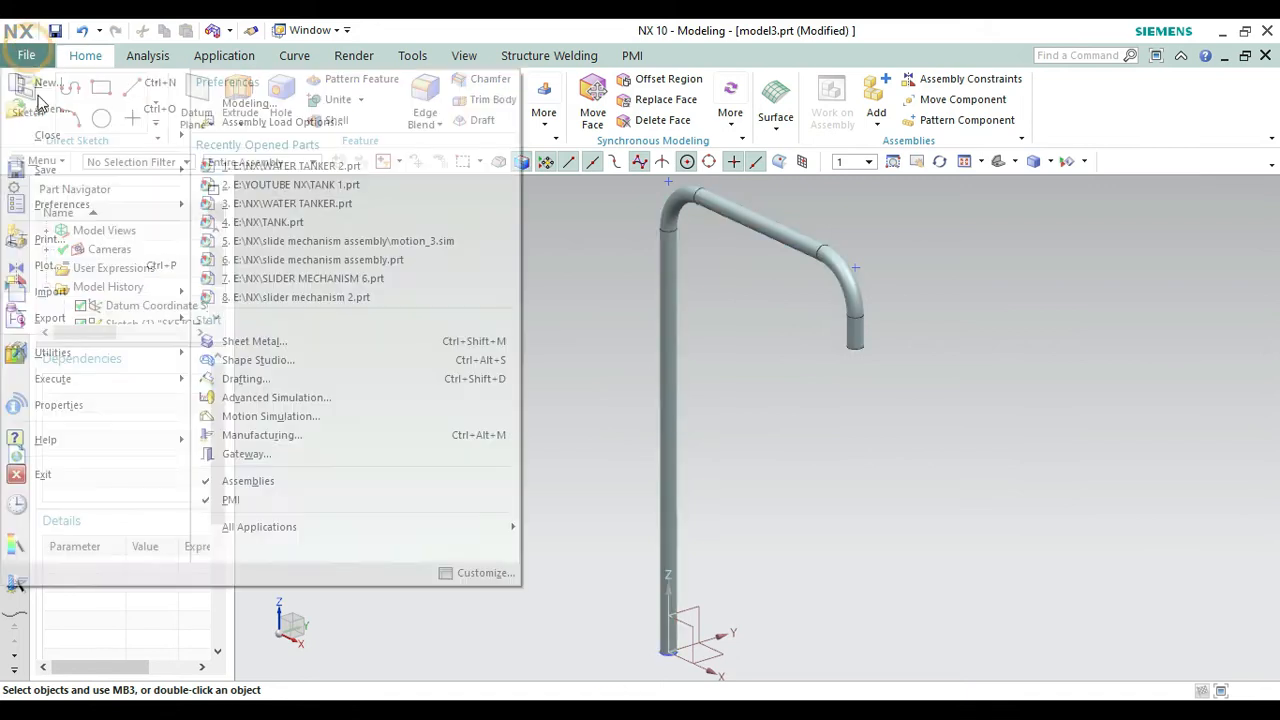
mouse_move(85, 175)
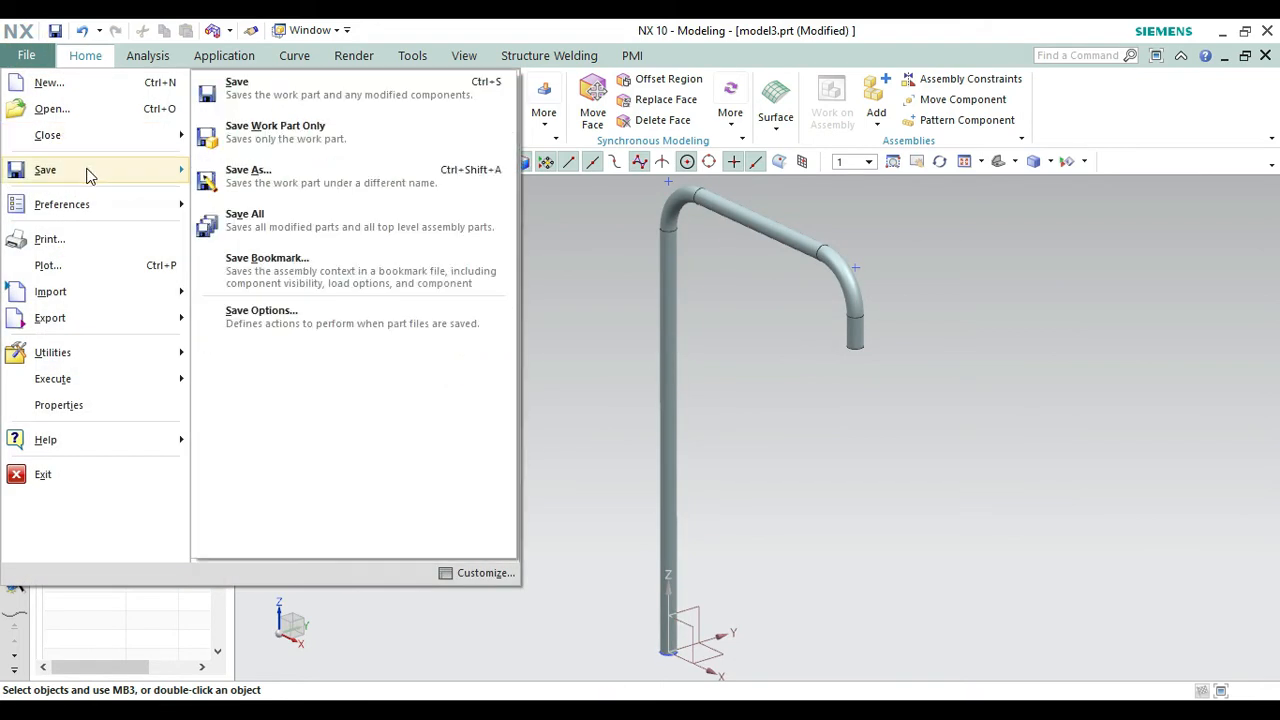
click(249, 175)
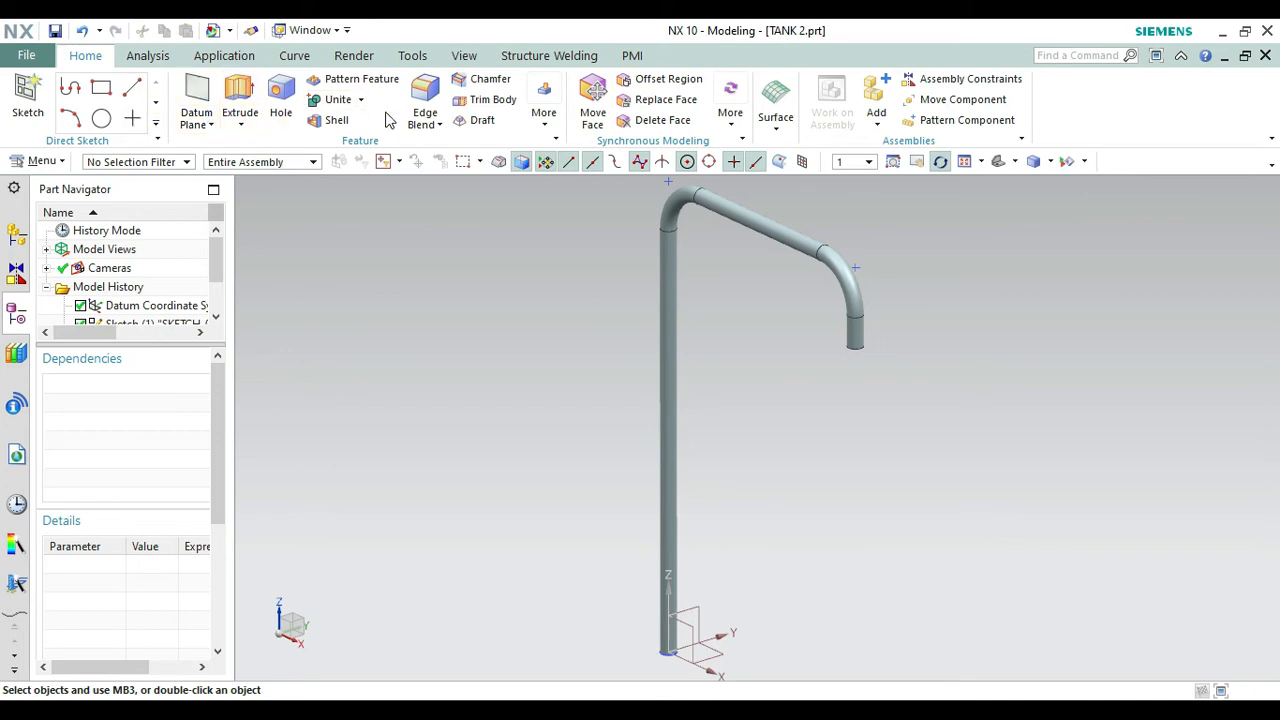
Set up a Mirror Feature with the swept pole as its source and the XZ plane of the datum coordinate system as mirror plane.
click(544, 105)
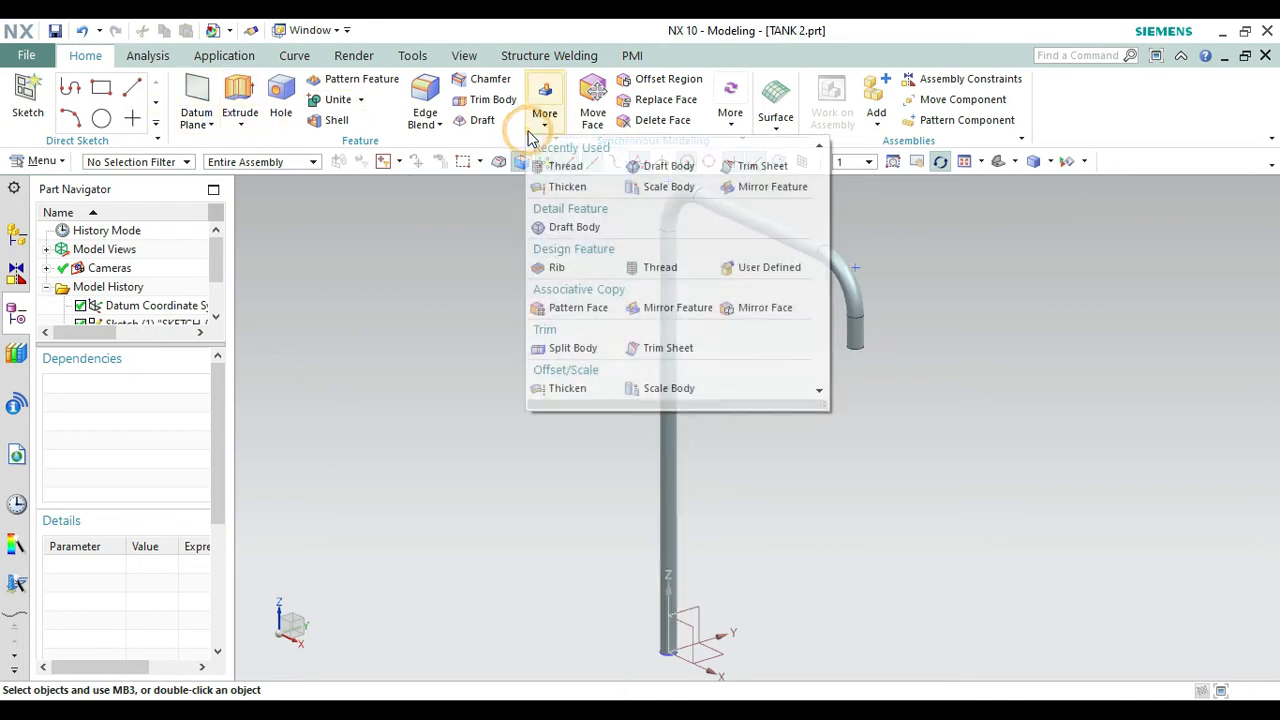
click(656, 305)
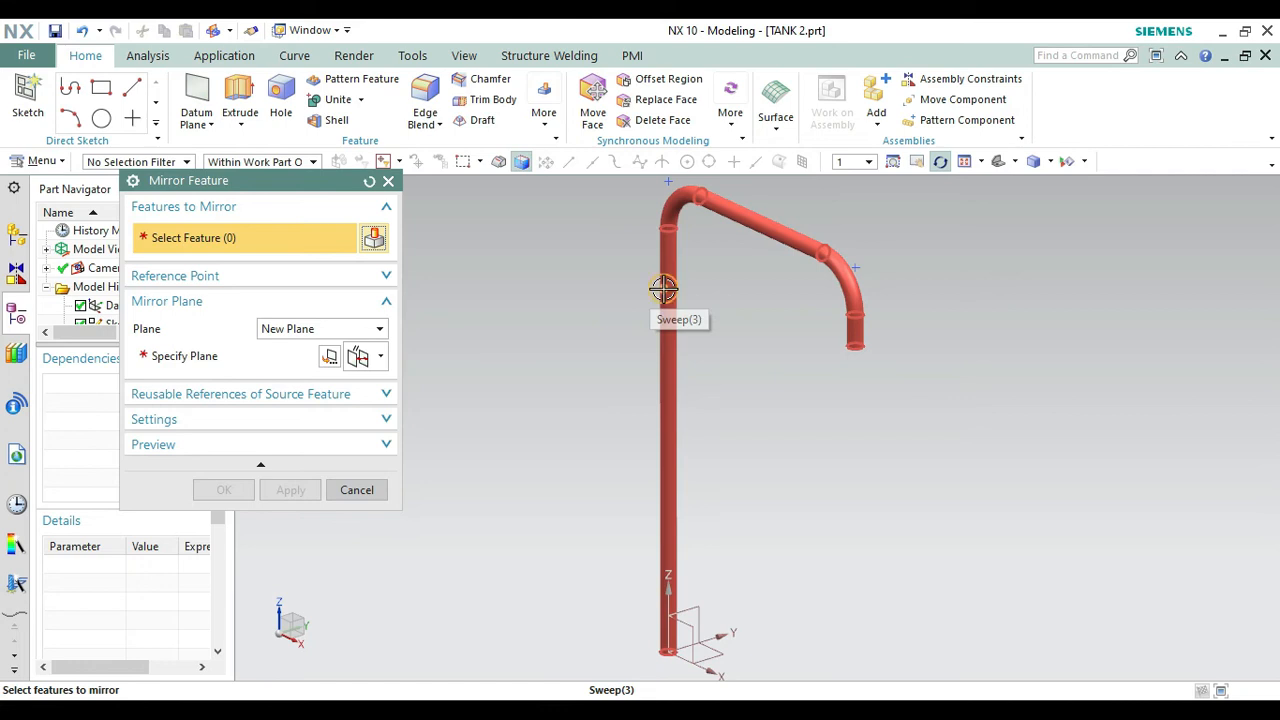
click(664, 289)
click(245, 358)
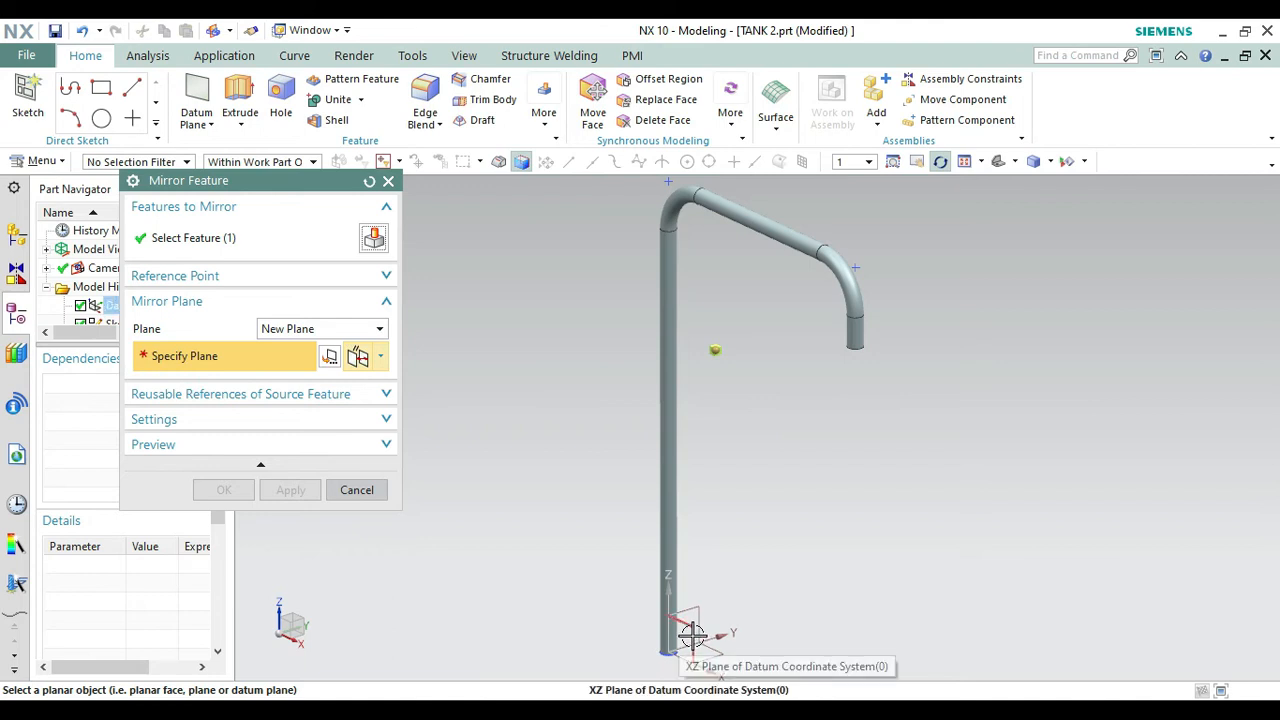
click(380, 358)
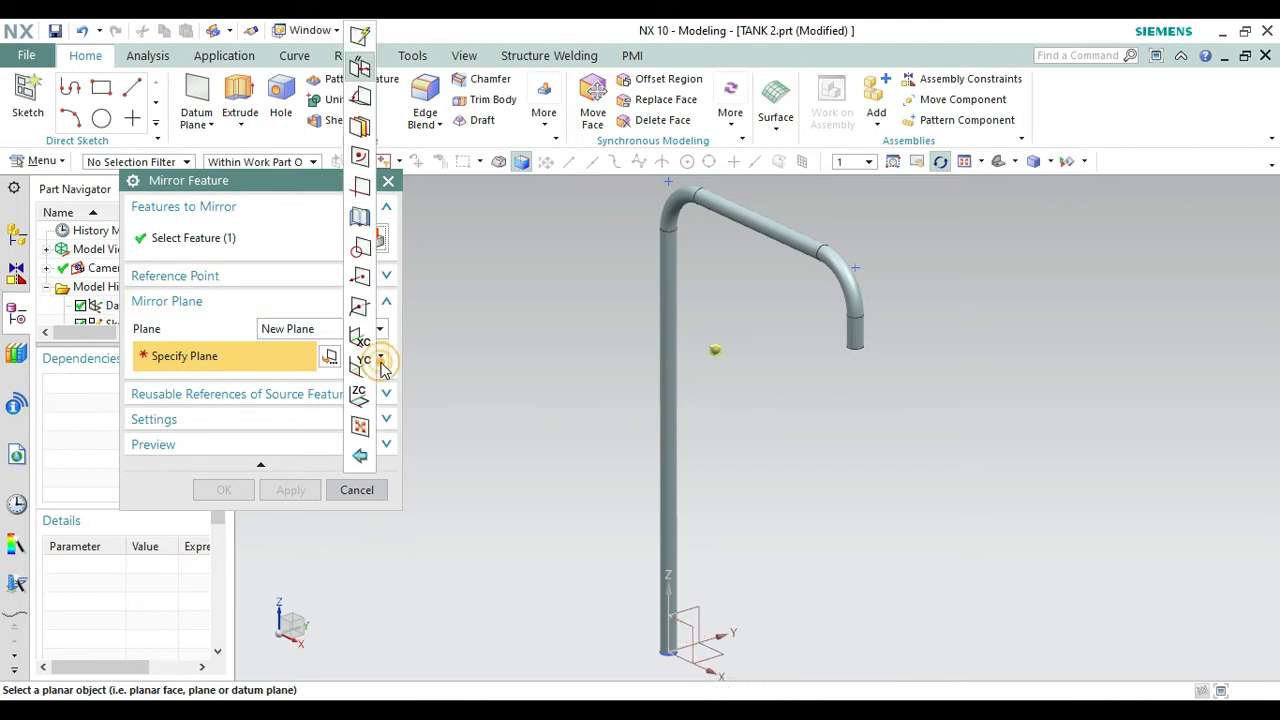
click(360, 68)
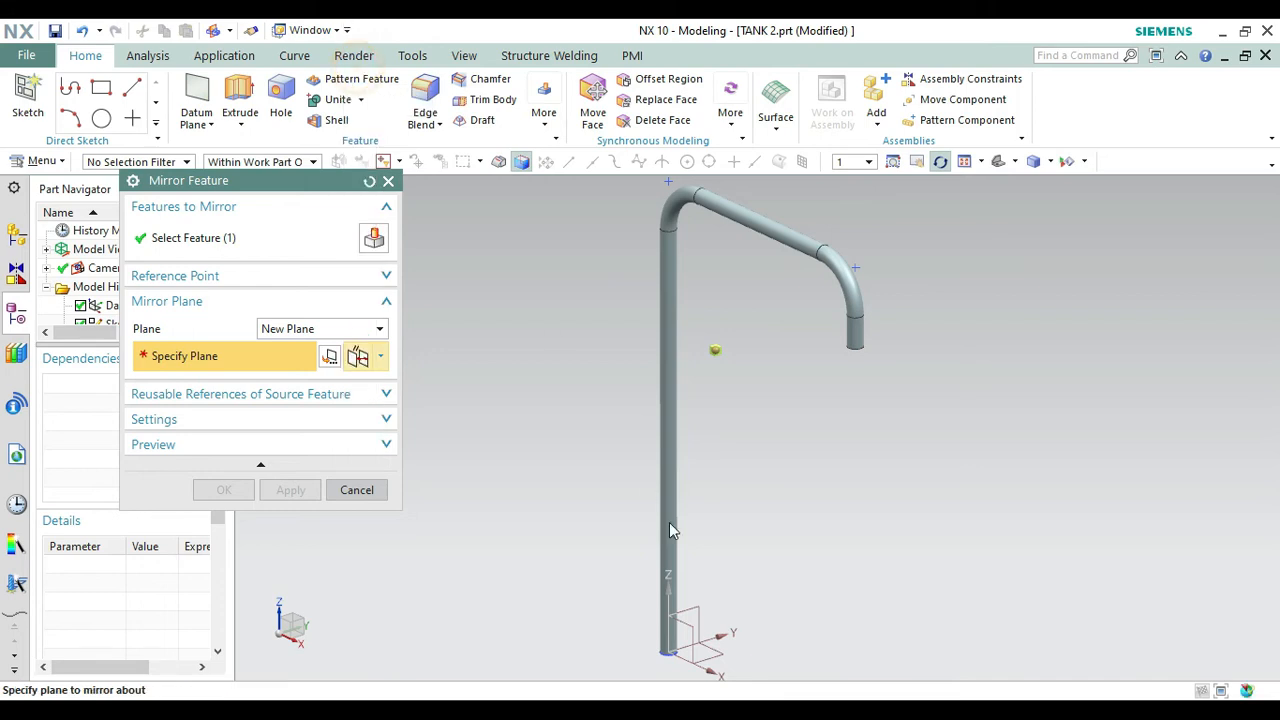
click(690, 628)
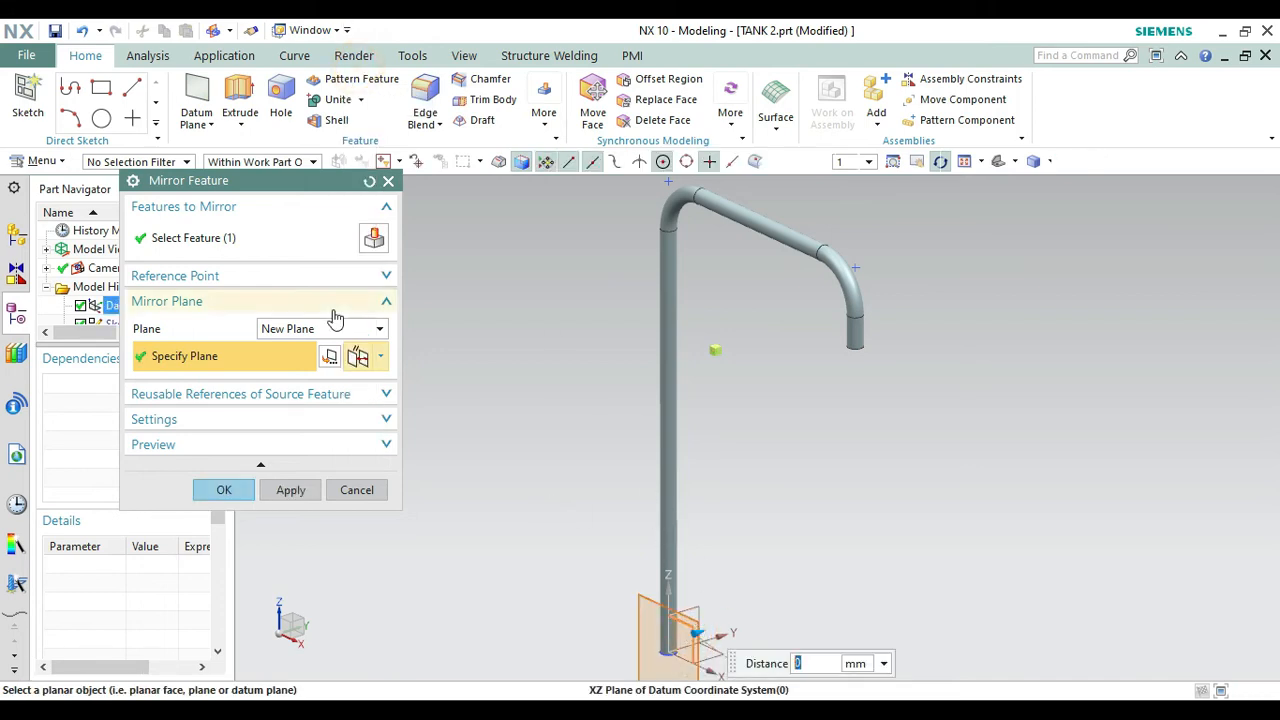
click(289, 397)
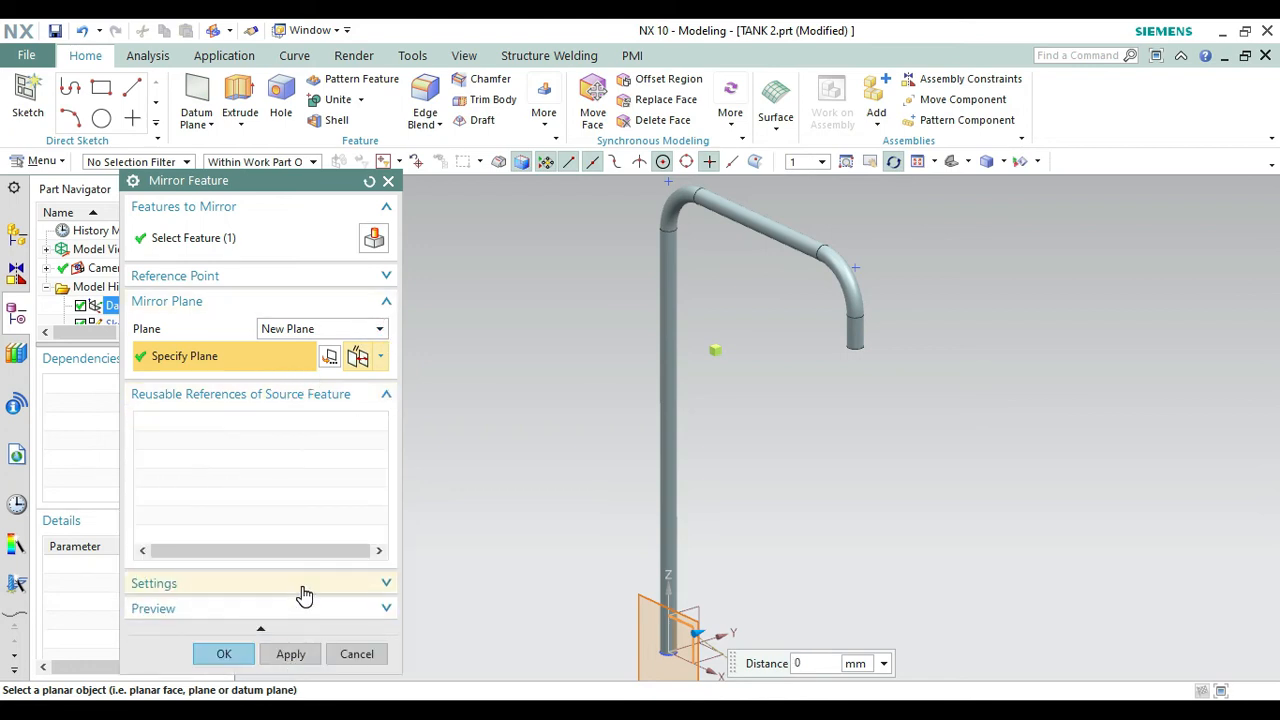
Redefine the mirror plane as an inferred plane offset 450 mm from the XZ plane and complete the mirrored pole.
click(381, 357)
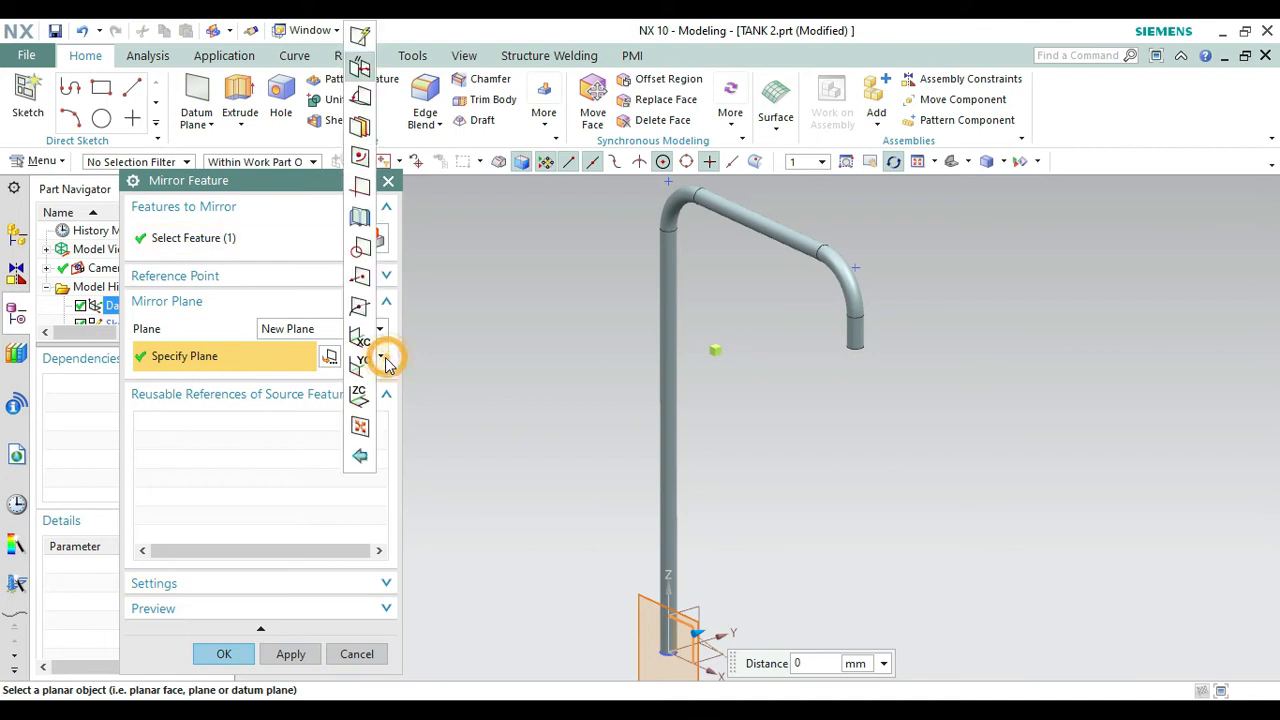
click(360, 42)
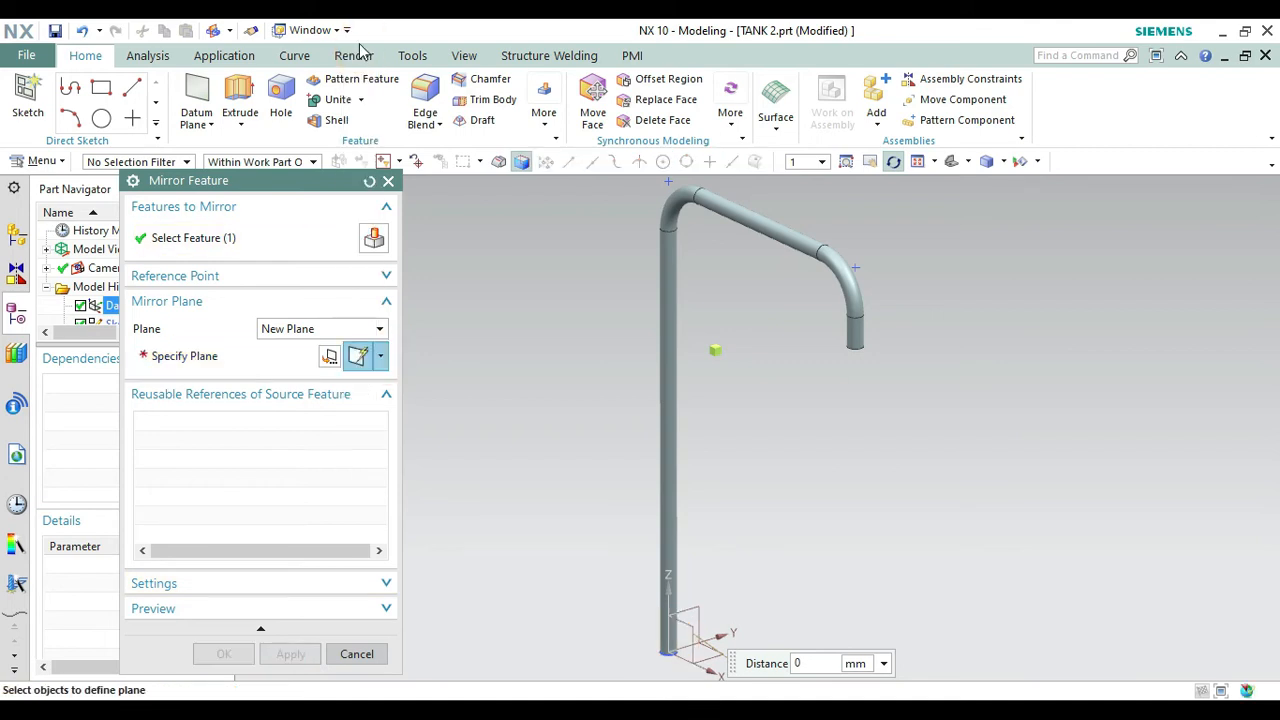
click(689, 633)
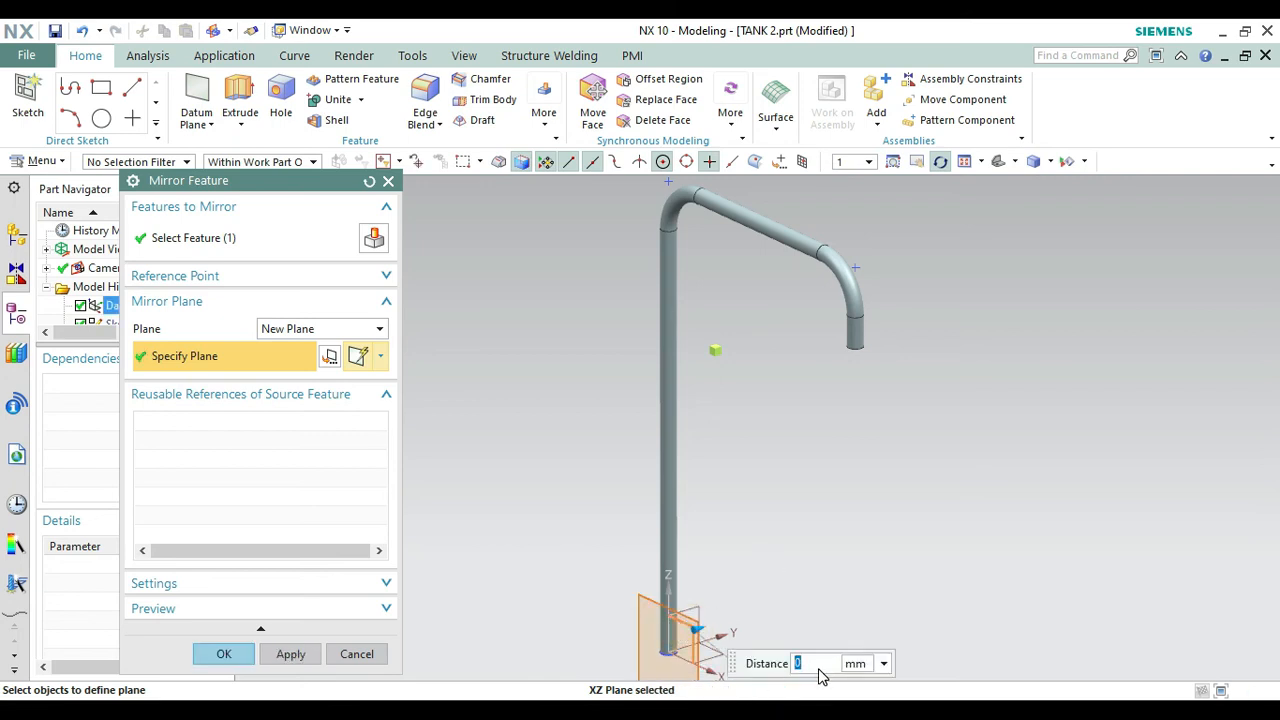
text(450)
key(Return)
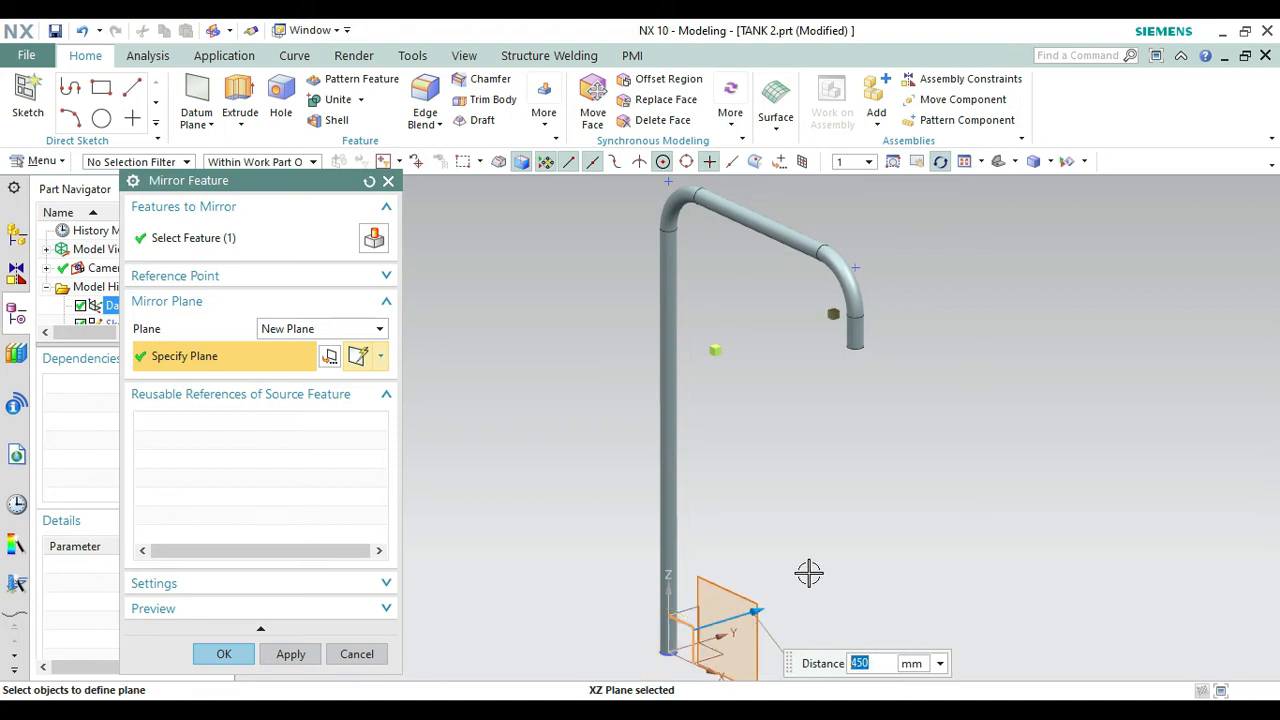
click(223, 654)
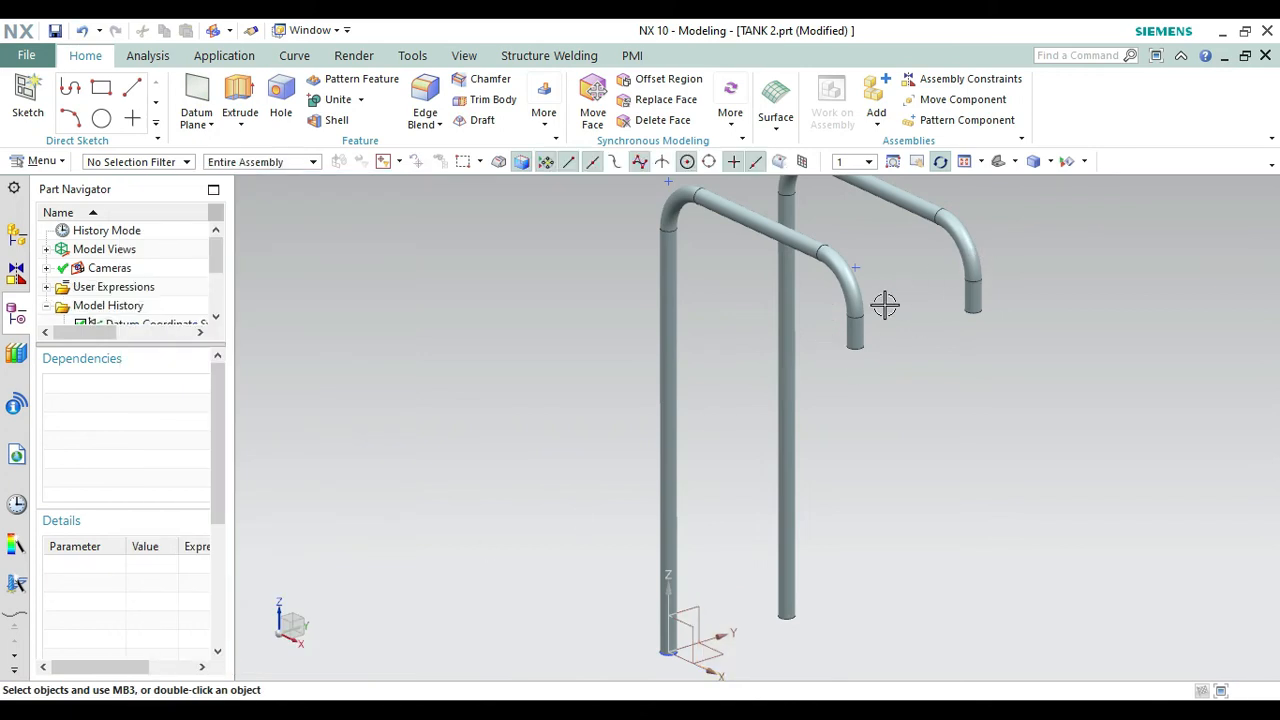
Inspect both poles from another angle, save the part, and restore the standard trimetric view.
scroll(885, 305, down, 2)
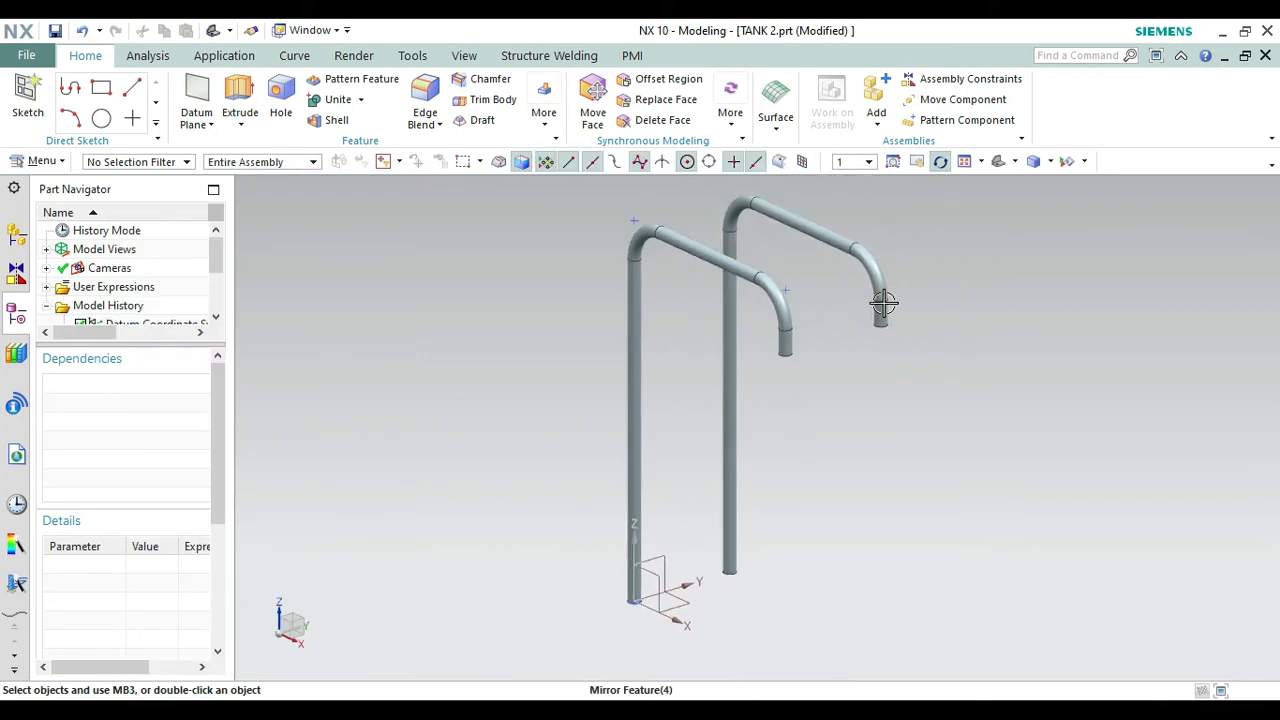
click(940, 163)
drag(991, 300, 1024, 399)
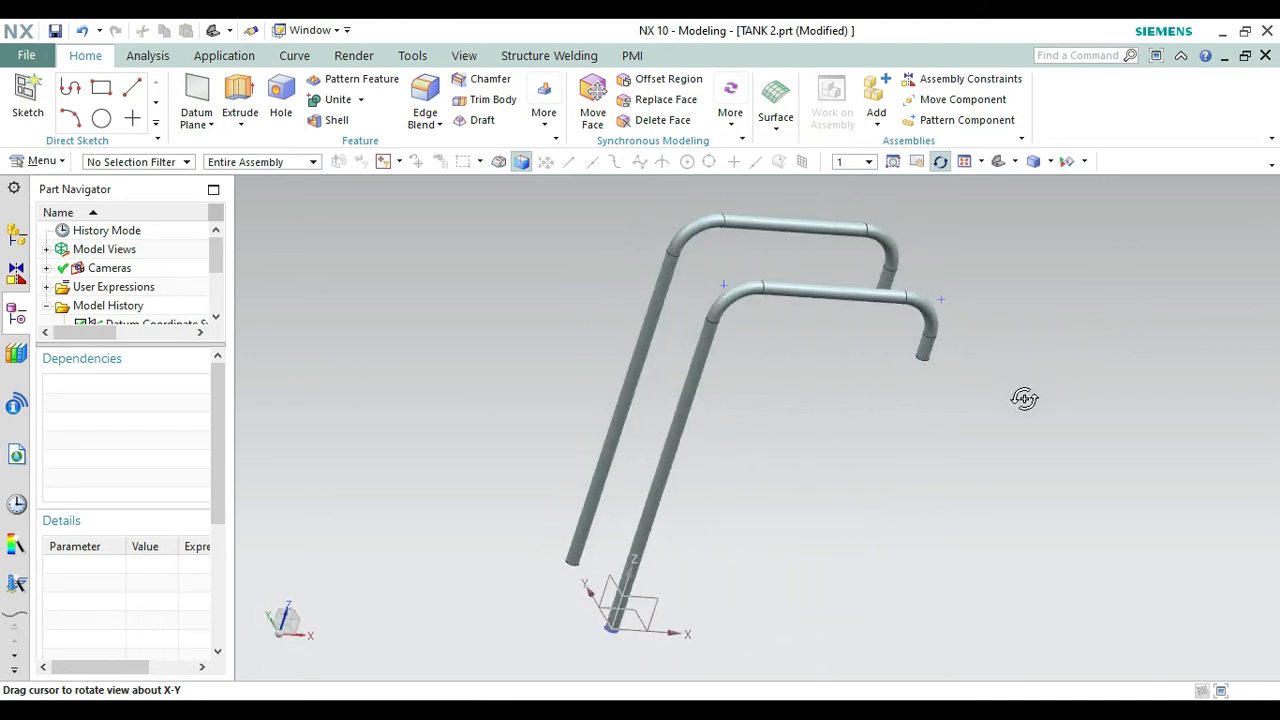
key(ctrl+s)
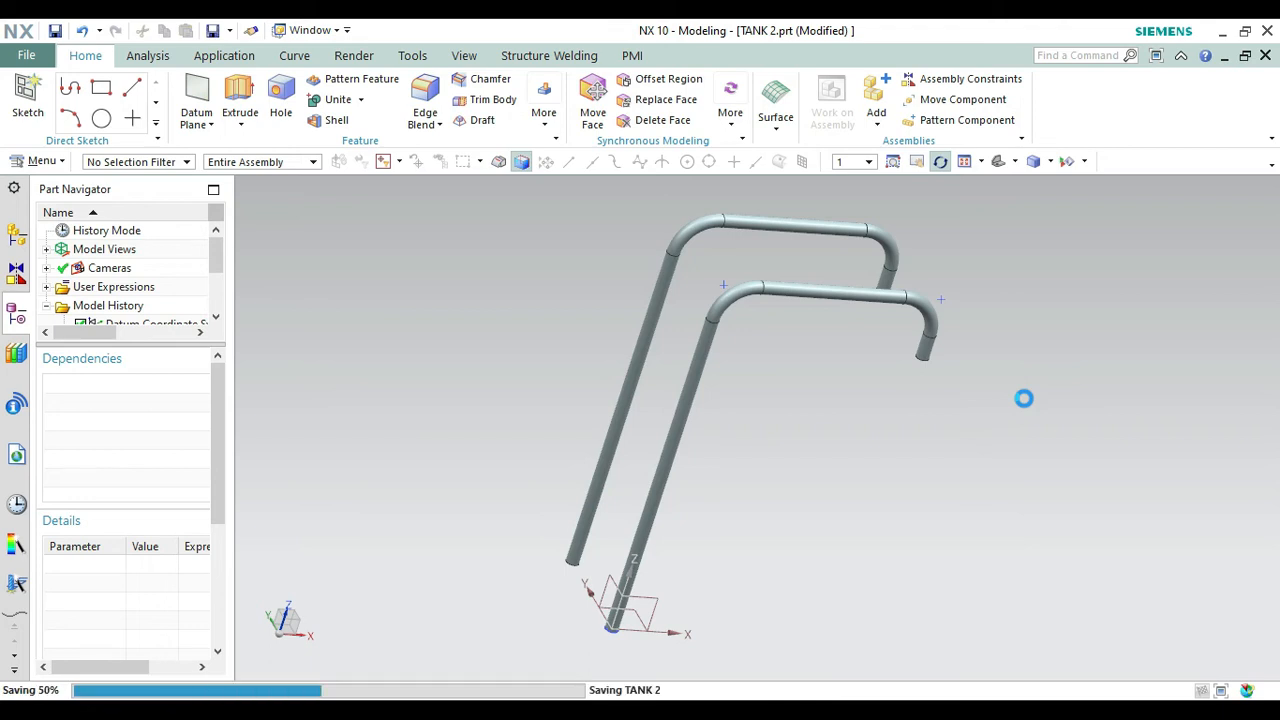
key(Home)
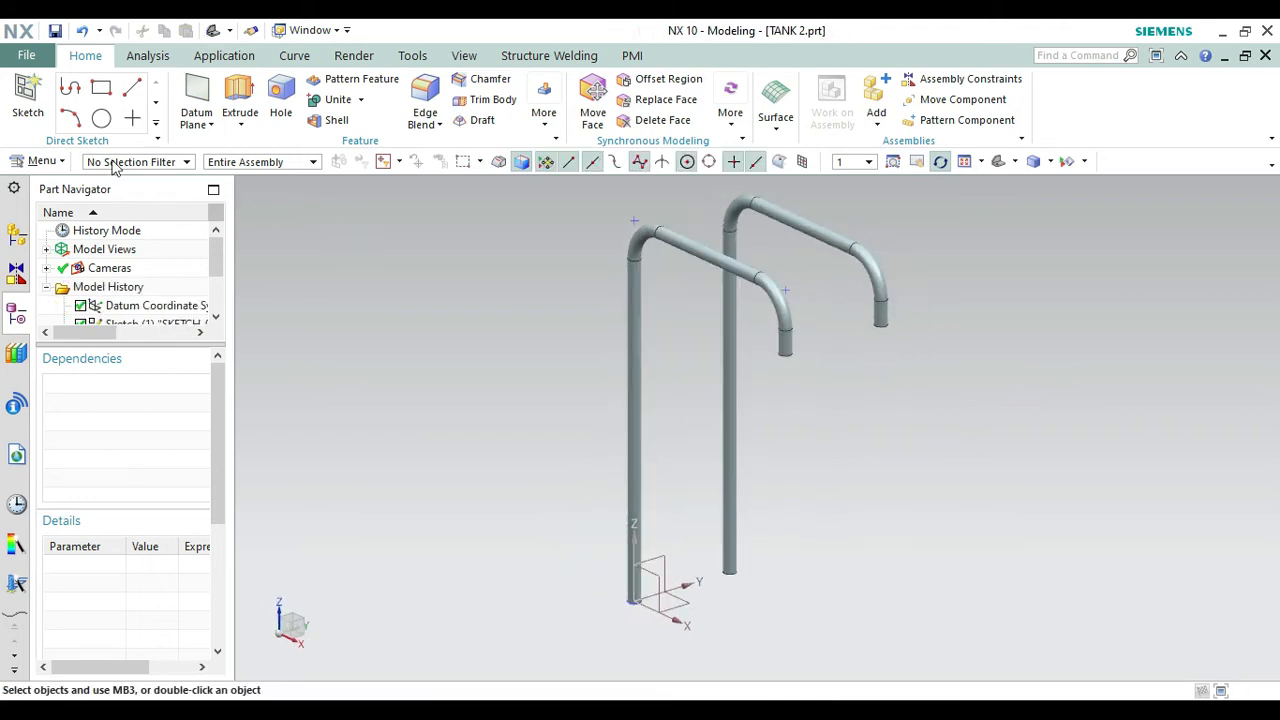
Create an inferred datum plane through the centerline of the mirrored pole's upper horizontal segment with a 0 mm offset and reversed direction.
click(197, 95)
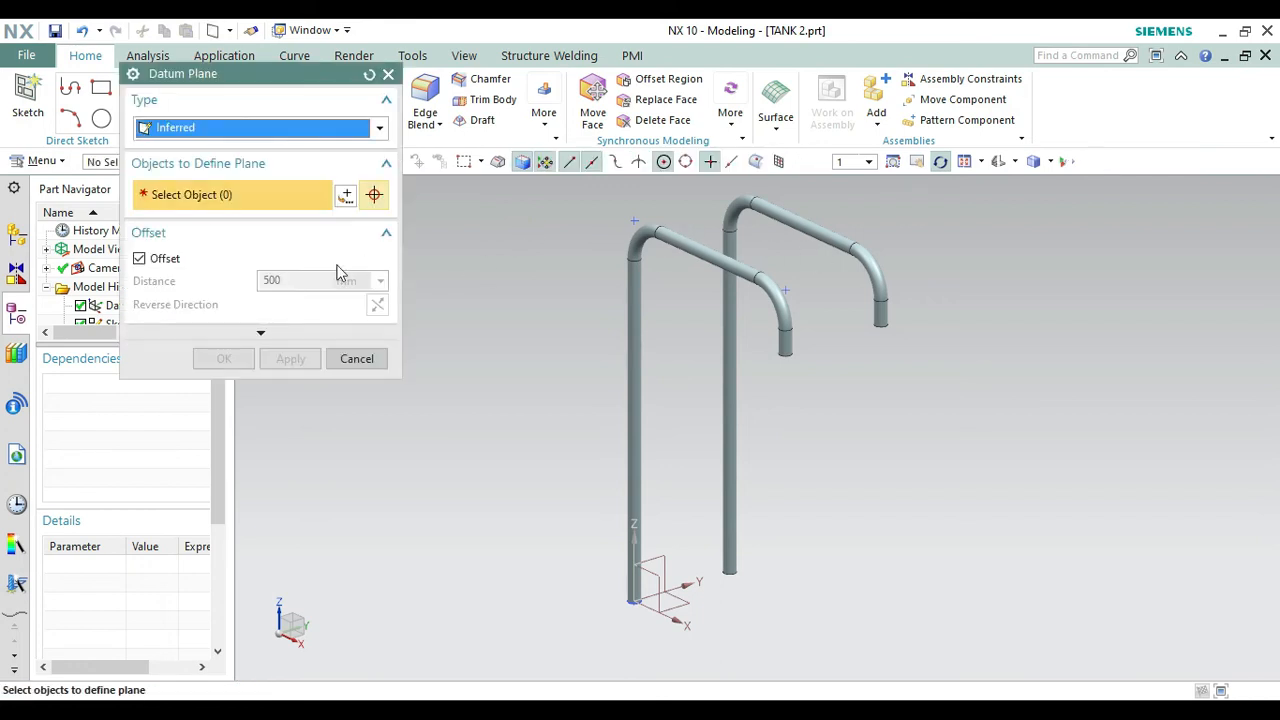
click(832, 242)
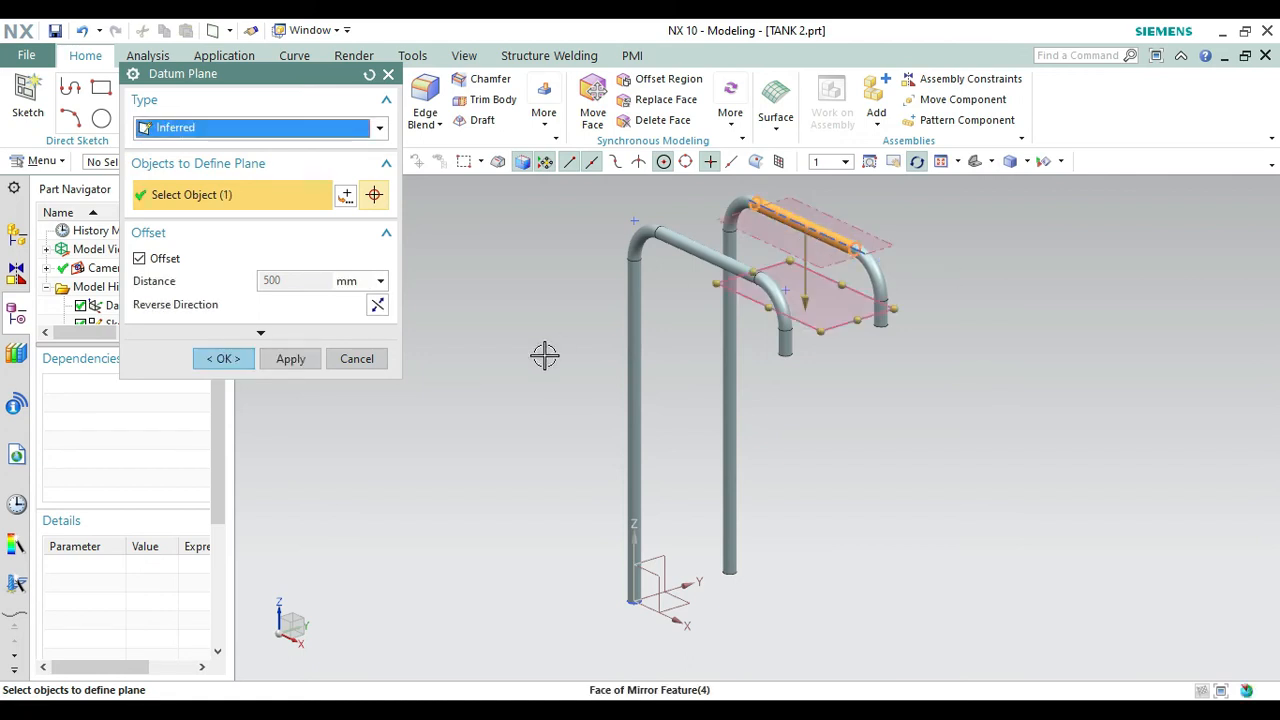
click(375, 305)
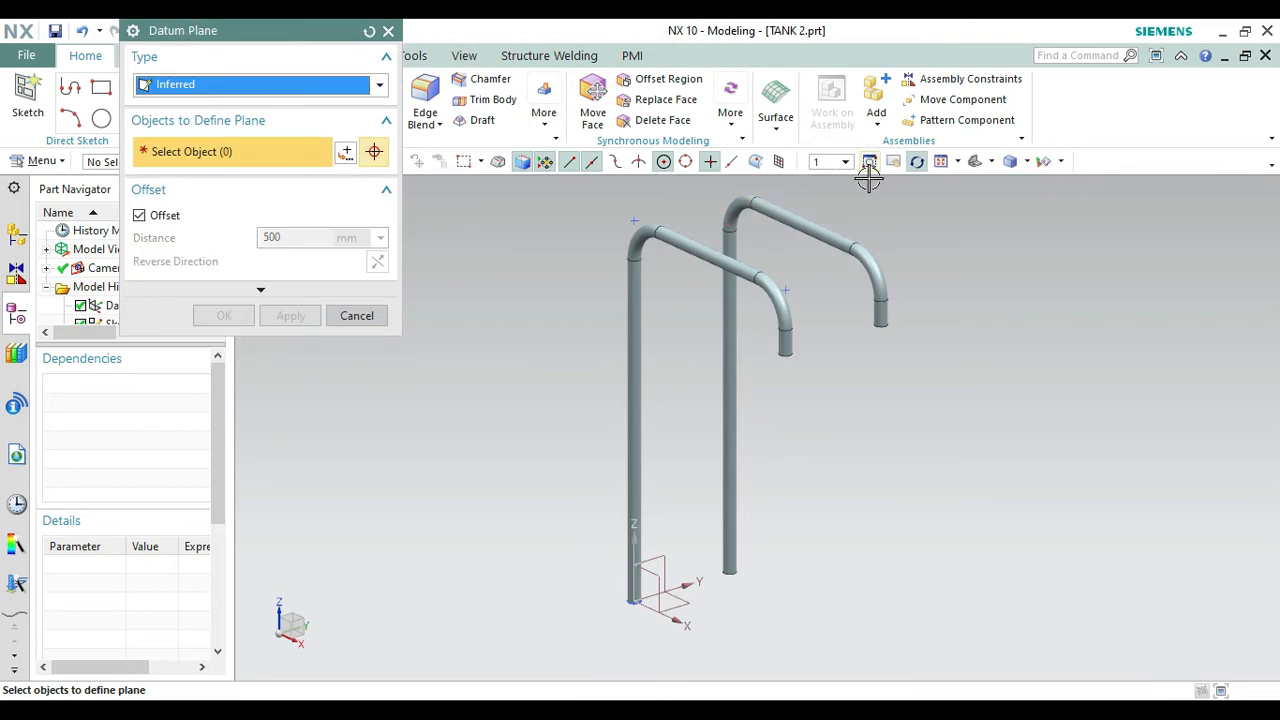
click(820, 232)
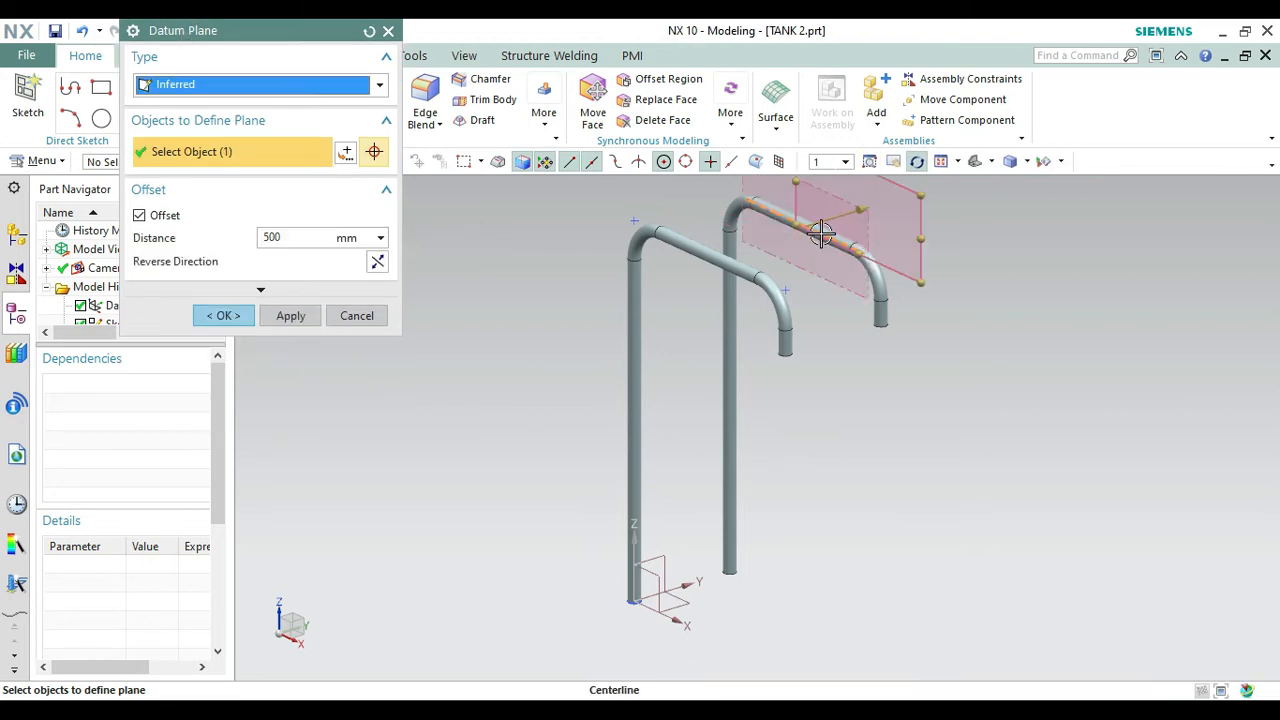
double_click(292, 236)
text(0)
key(Return)
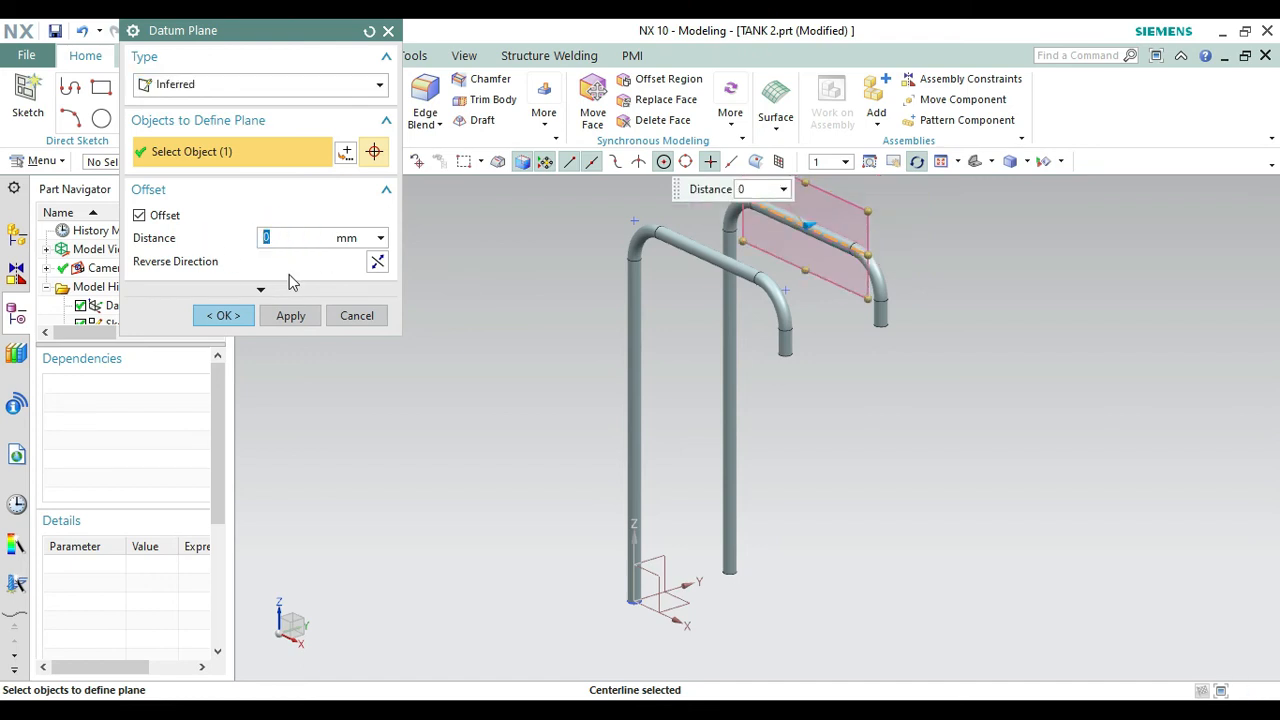
click(378, 262)
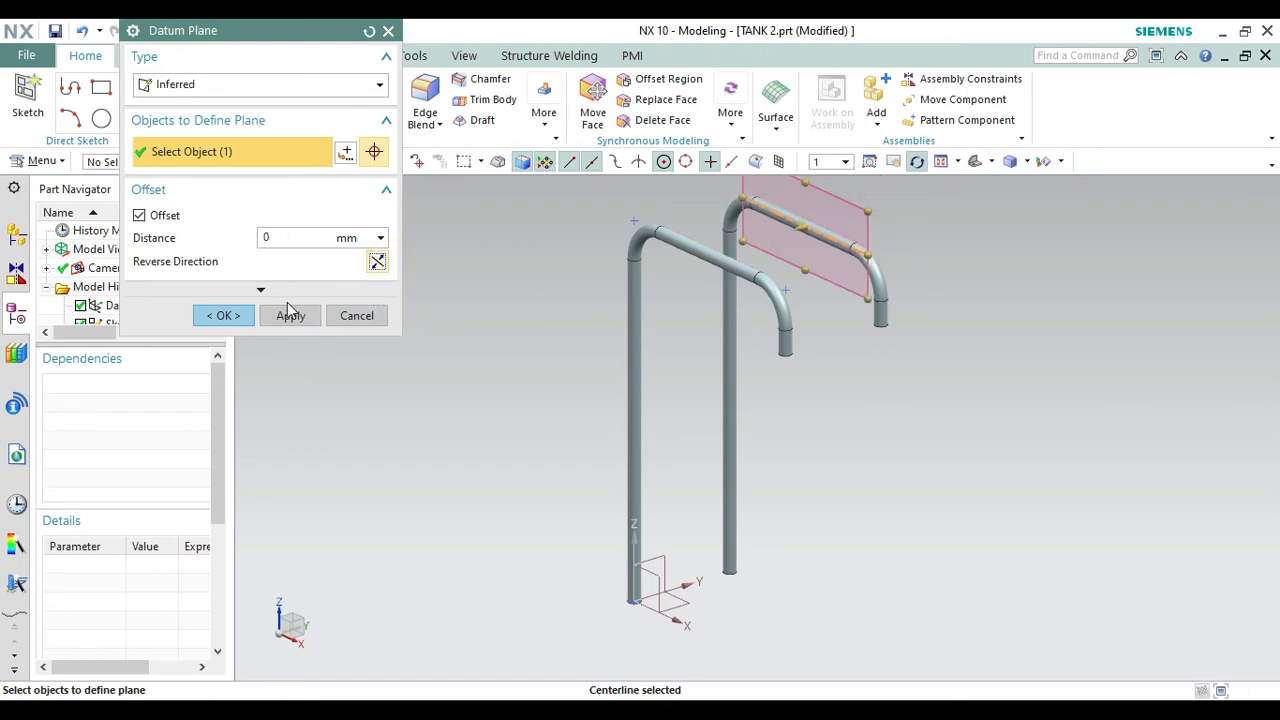
click(245, 315)
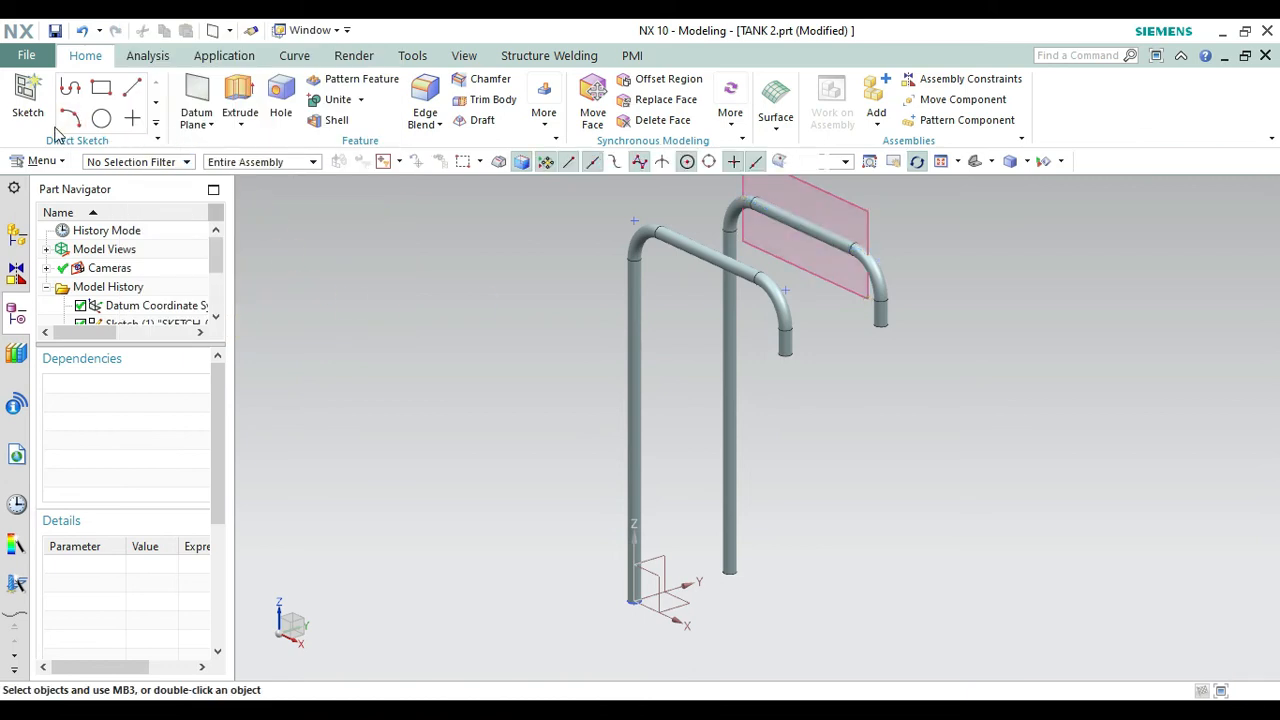
Create a sketch on the datum plane through the mirrored pole's upper horizontal segment.
click(28, 95)
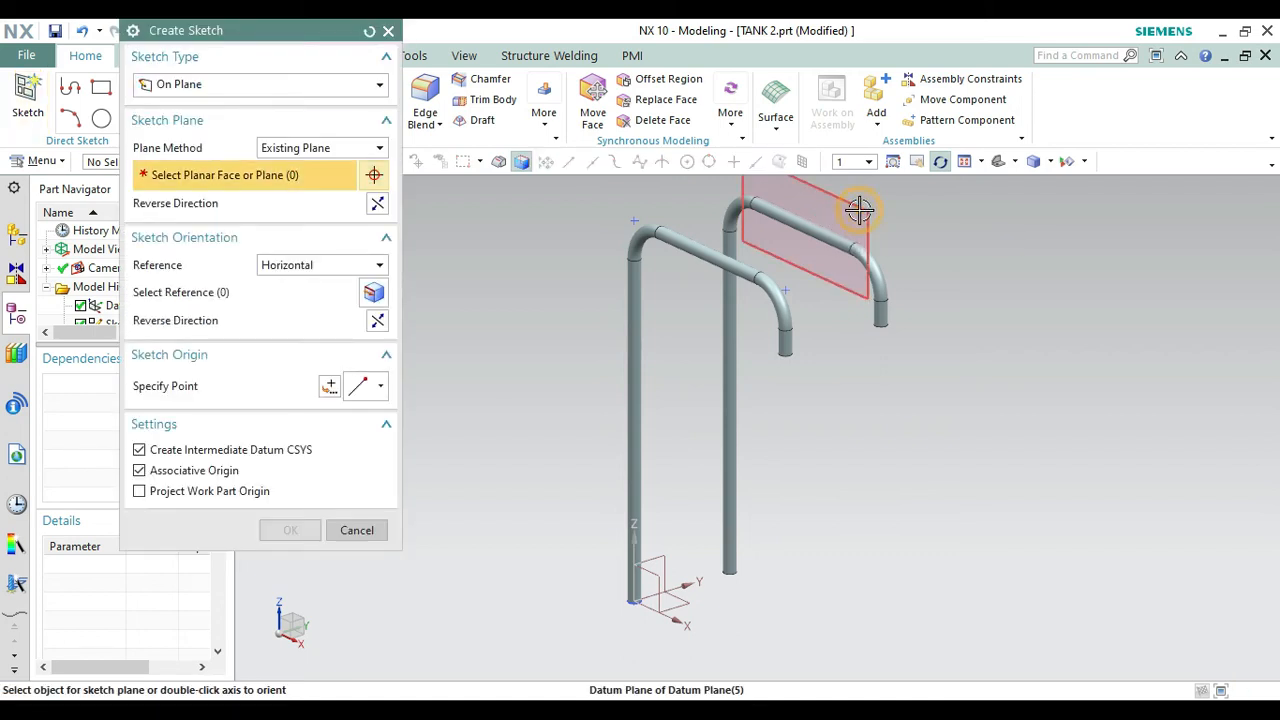
click(859, 209)
click(287, 531)
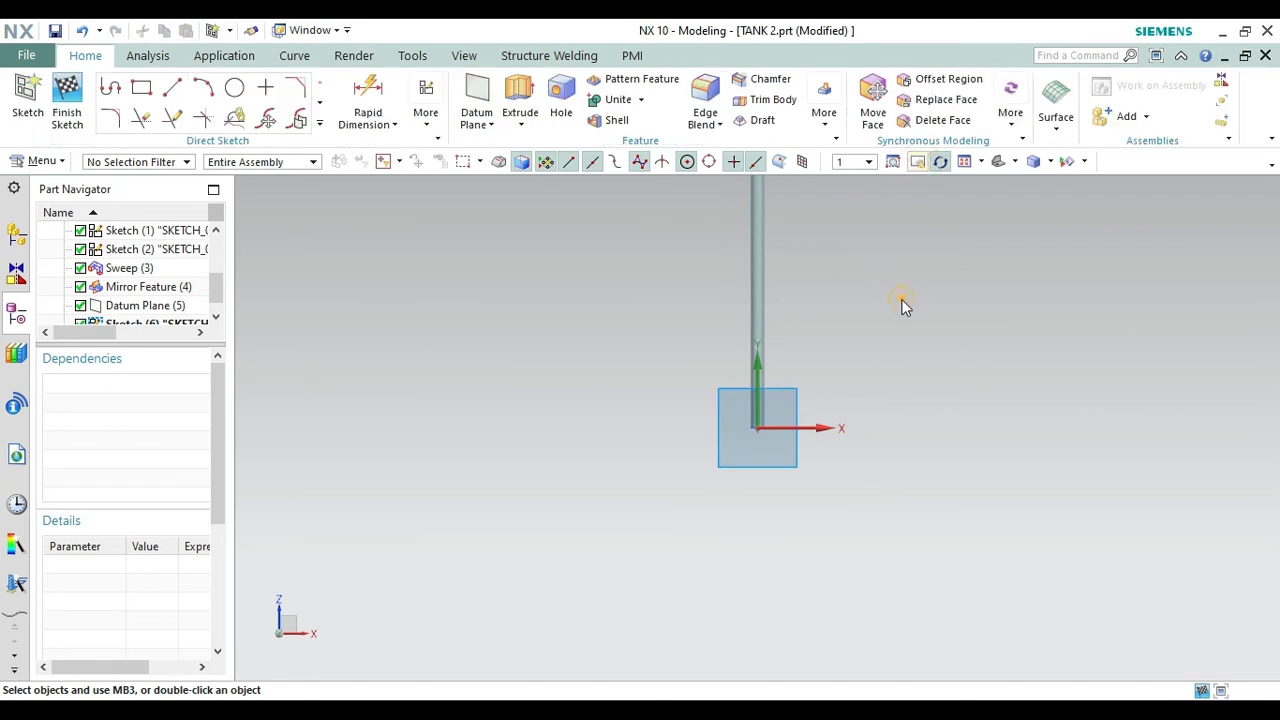
drag(902, 300, 747, 598)
click(893, 163)
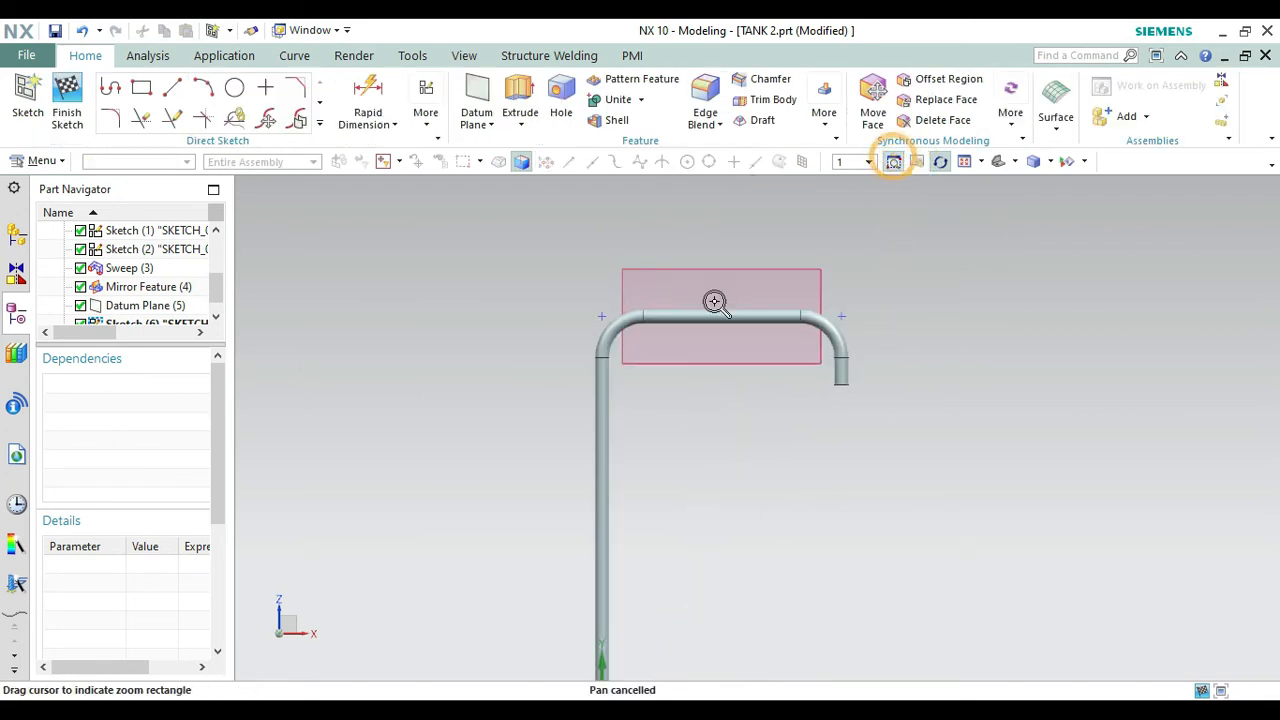
drag(557, 289, 1001, 462)
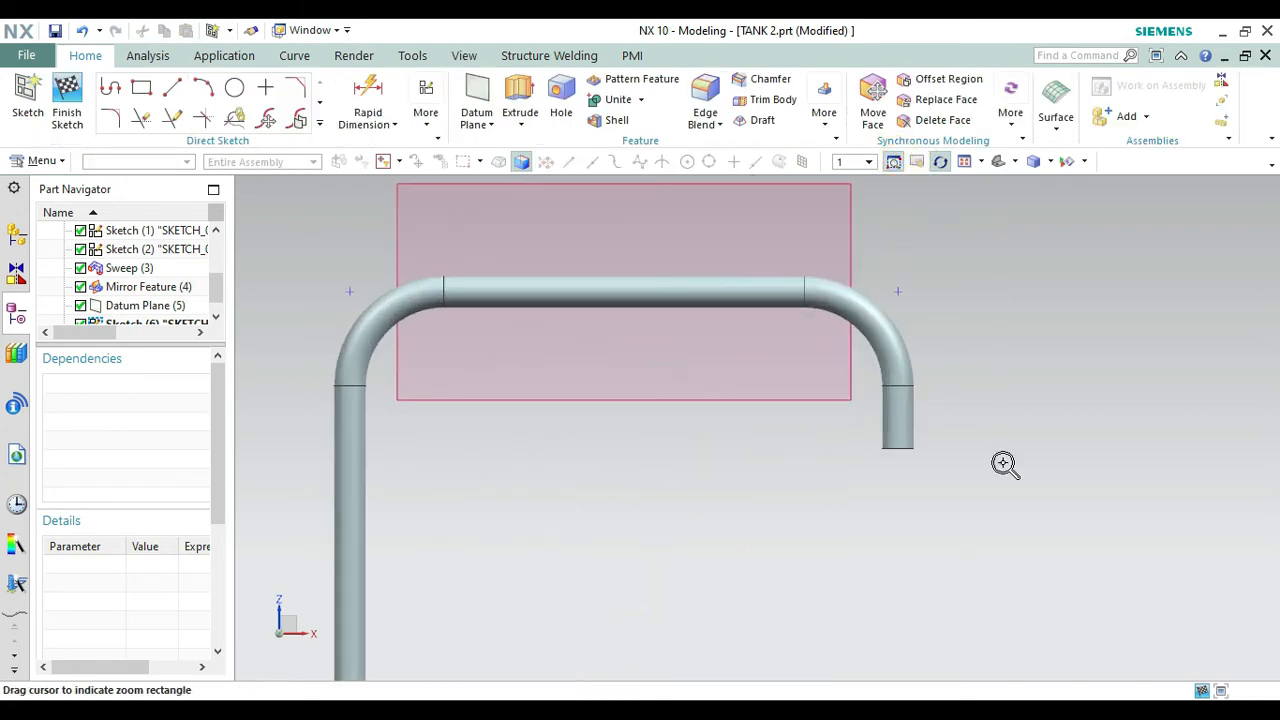
key(Escape)
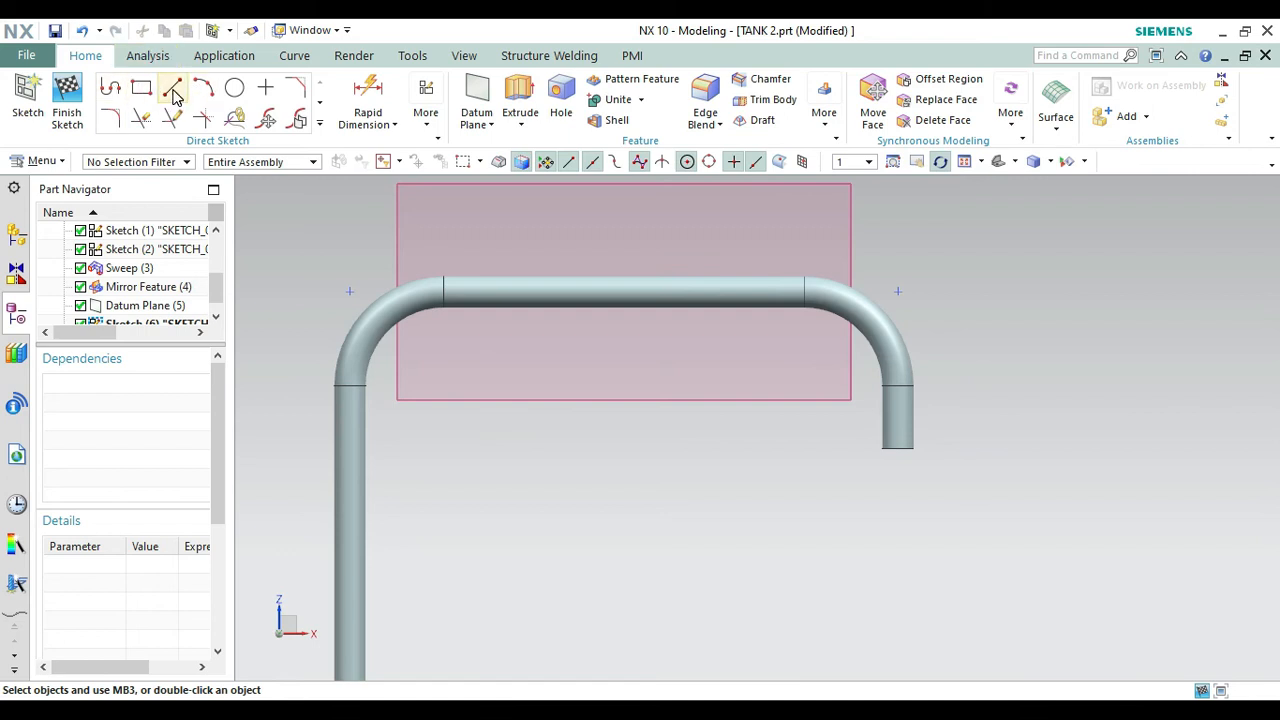
Sketch a circle of 50 mm diameter on the mirrored pole's upper horizontal segment, near its short bent end.
click(233, 88)
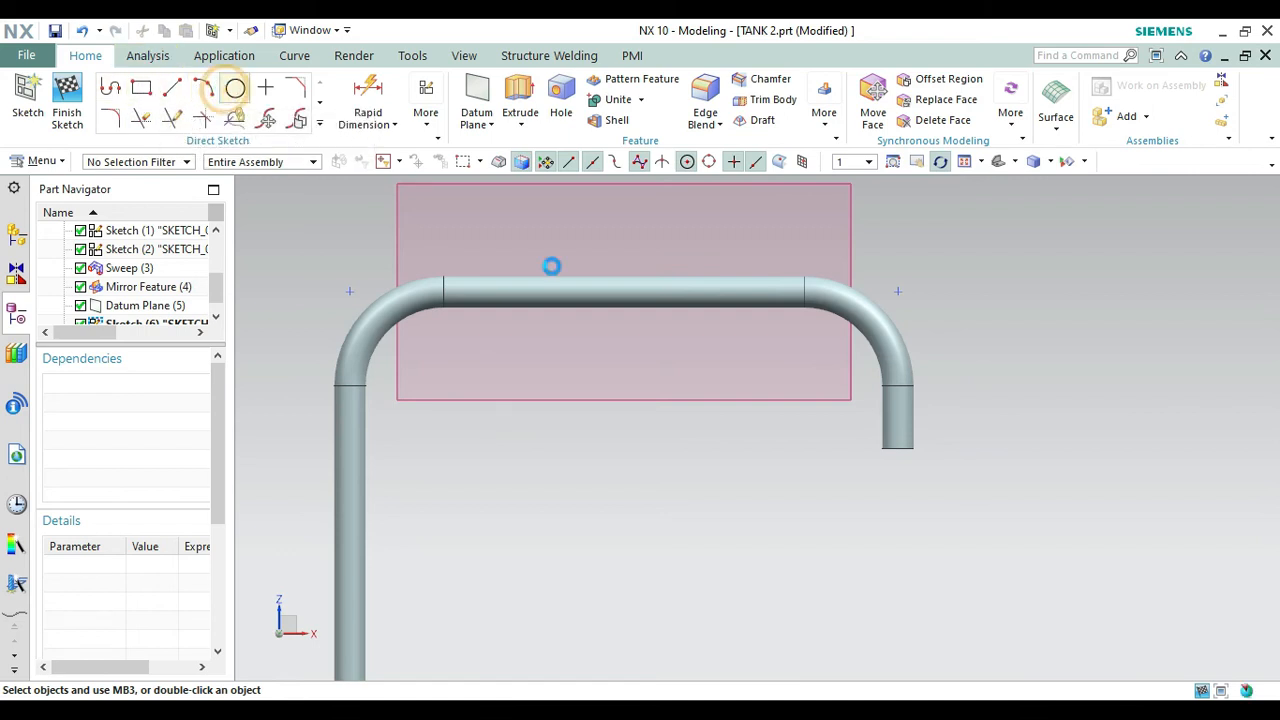
click(771, 291)
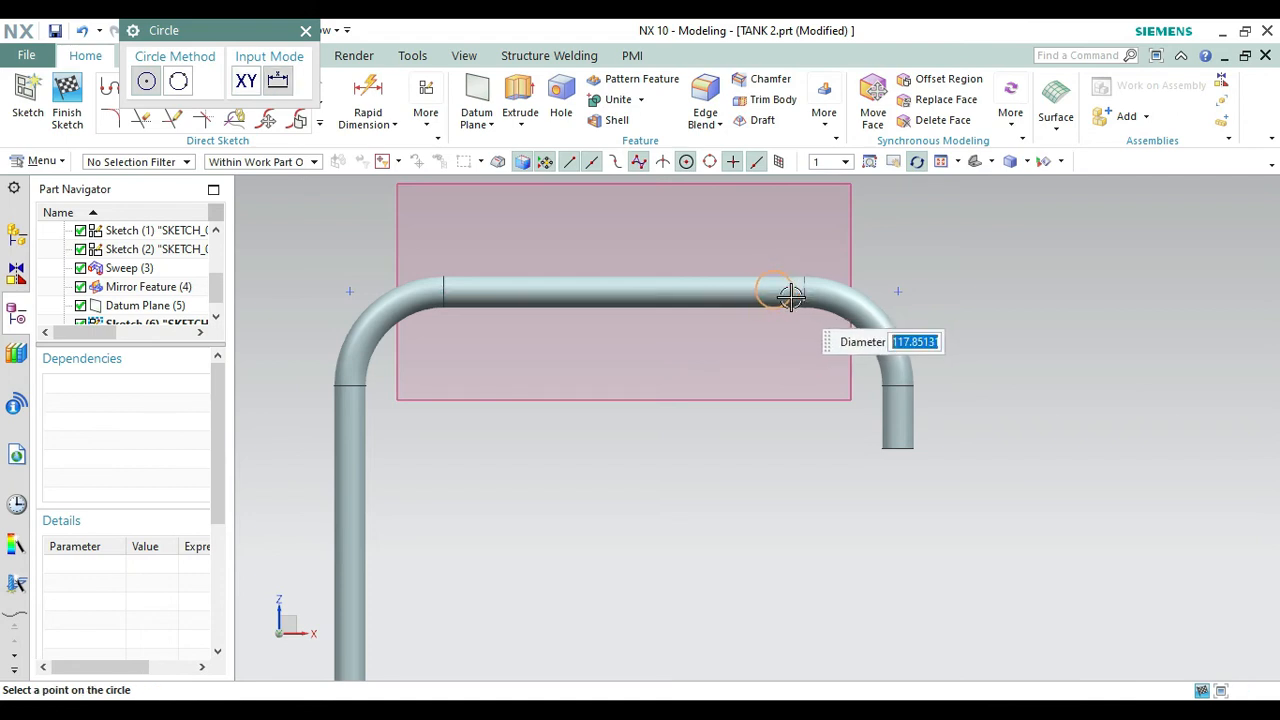
key(Return)
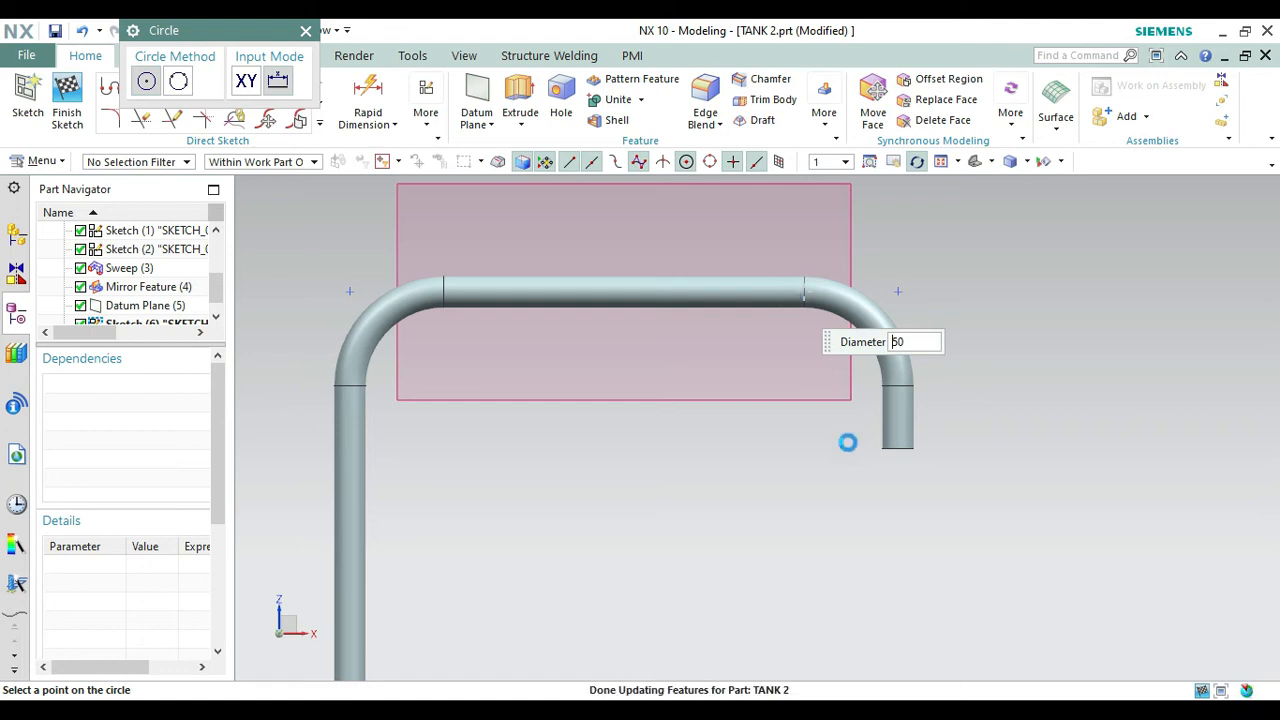
key(Escape)
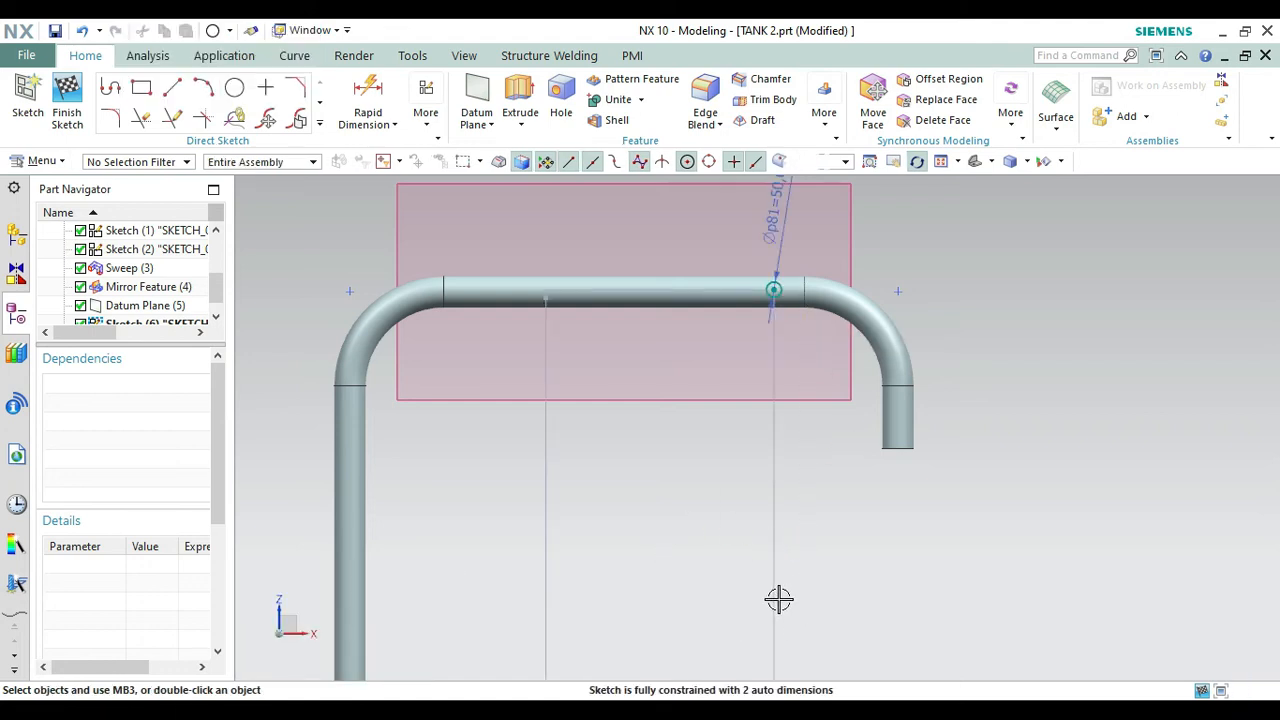
Reposition the circle's horizontal distance dimension just below the pole's upper segment and set it to 1350 mm.
drag(772, 600, 767, 428)
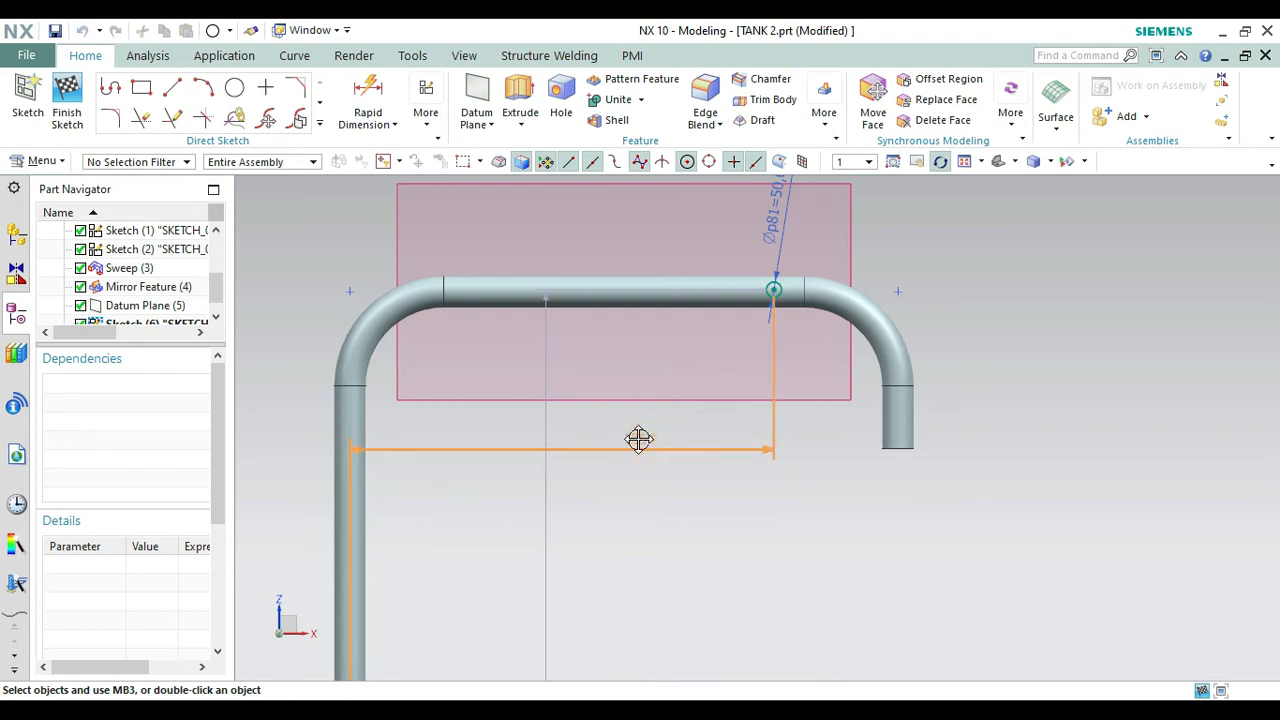
click(647, 451)
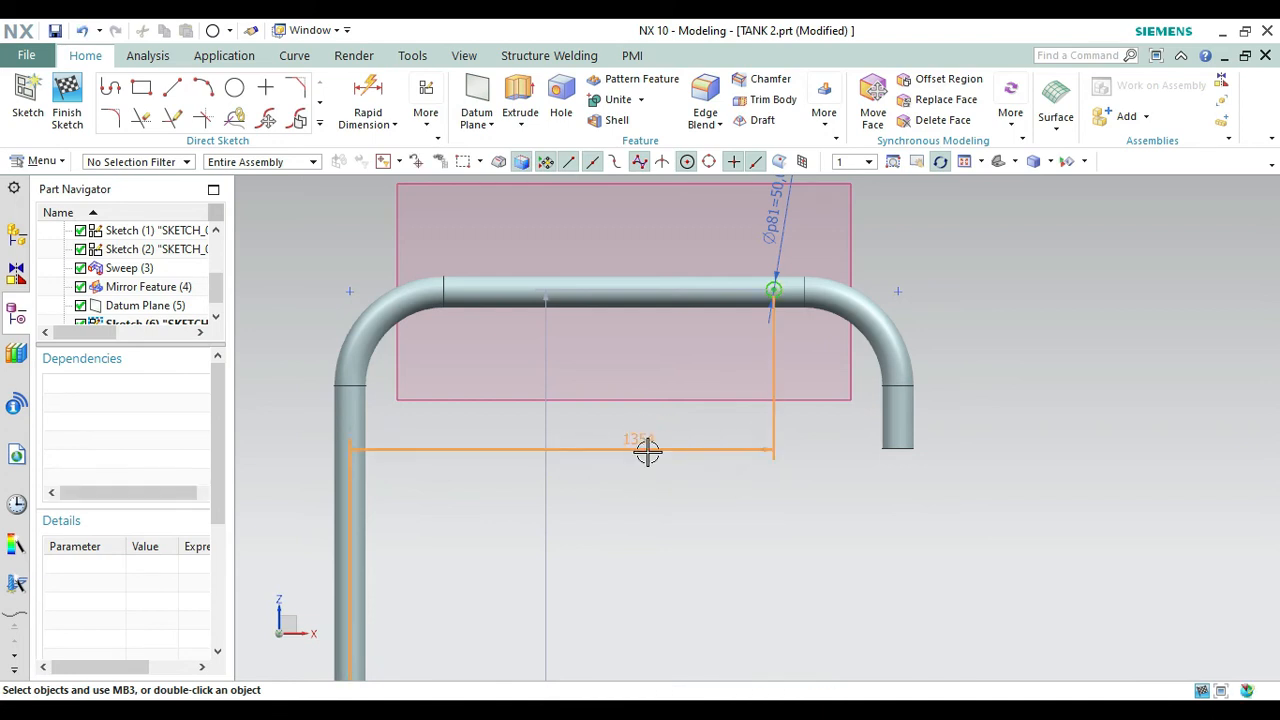
double_click(648, 452)
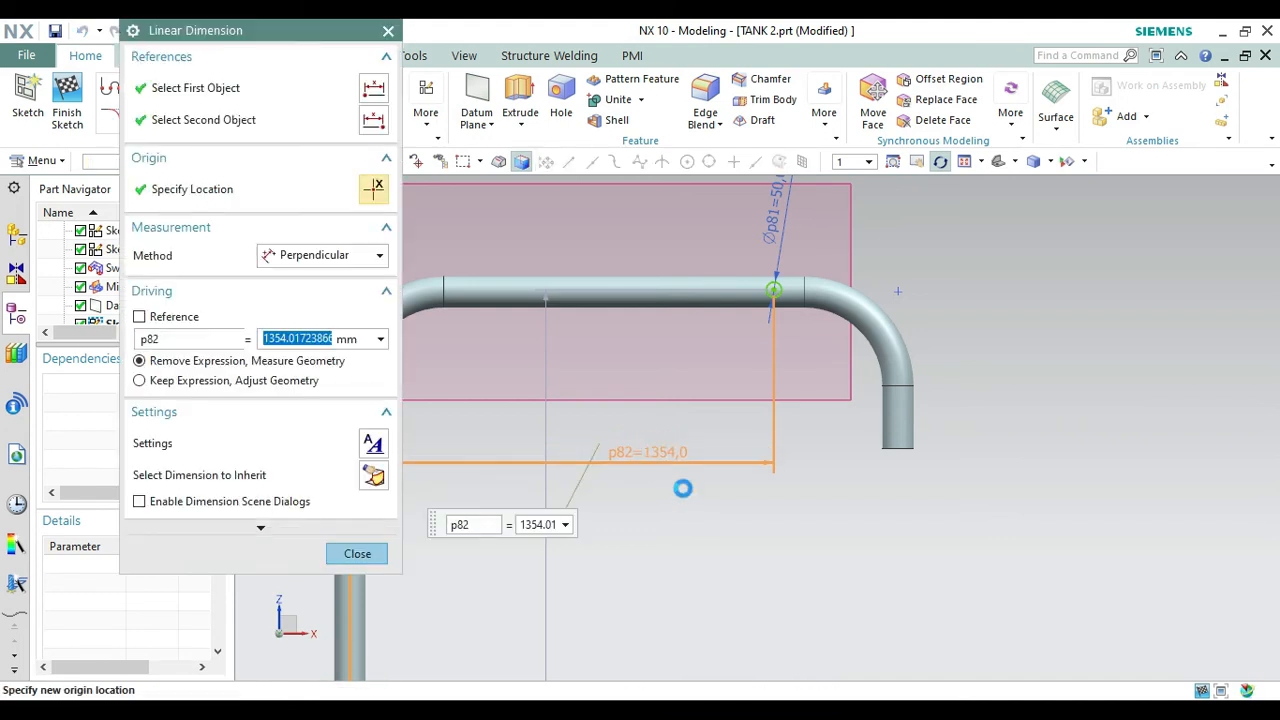
text(1350)
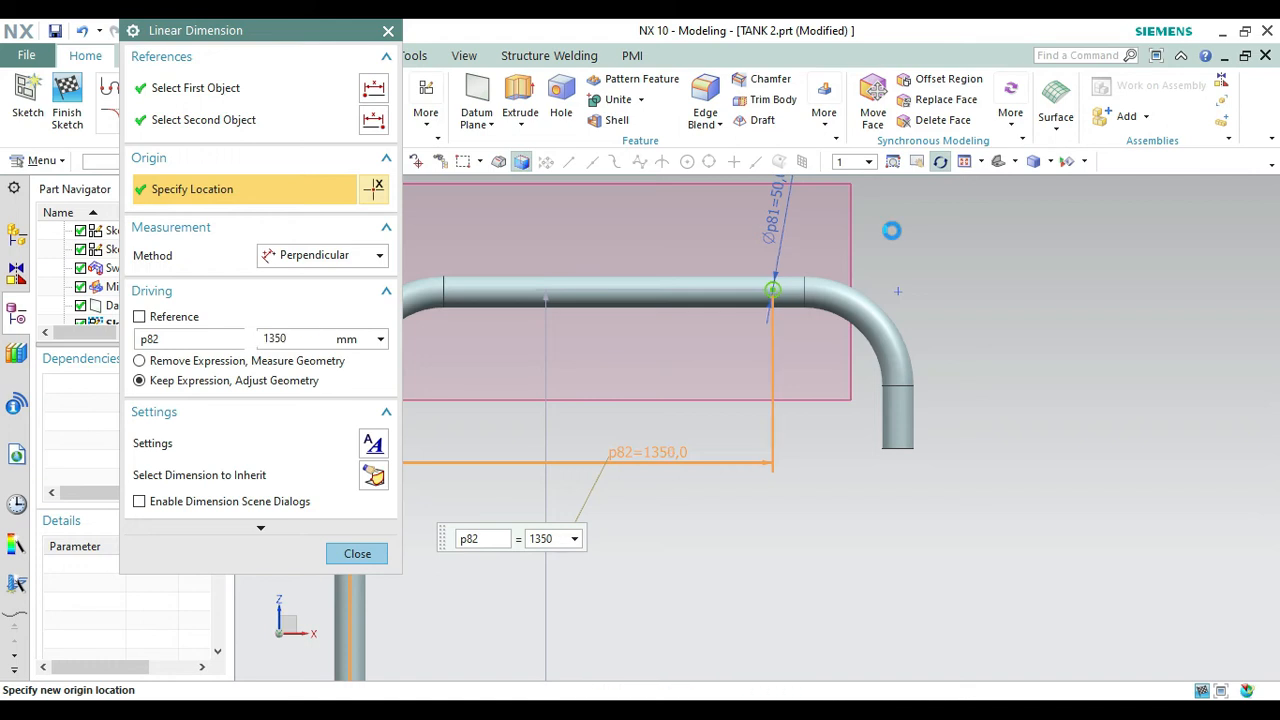
middle_click(892, 231)
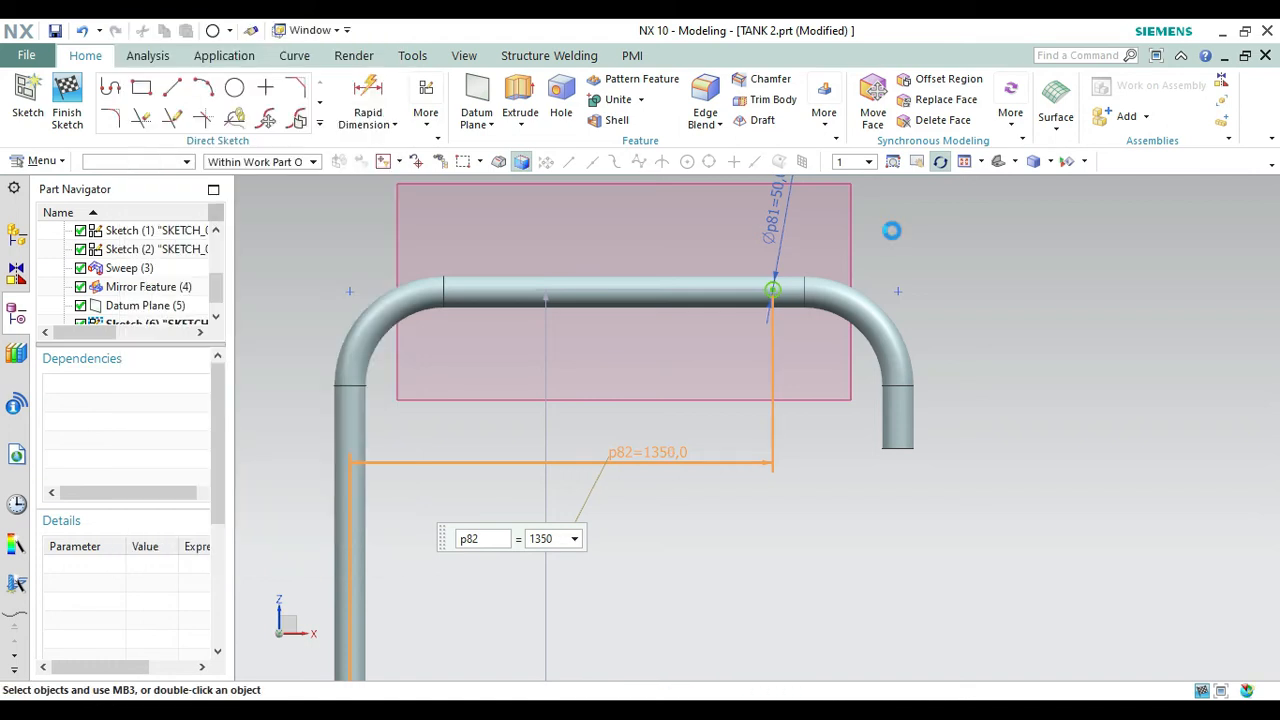
Set the circle's vertical distance dimension from the sketch origin to 3000 mm.
click(940, 161)
drag(951, 266, 920, 294)
key(Escape)
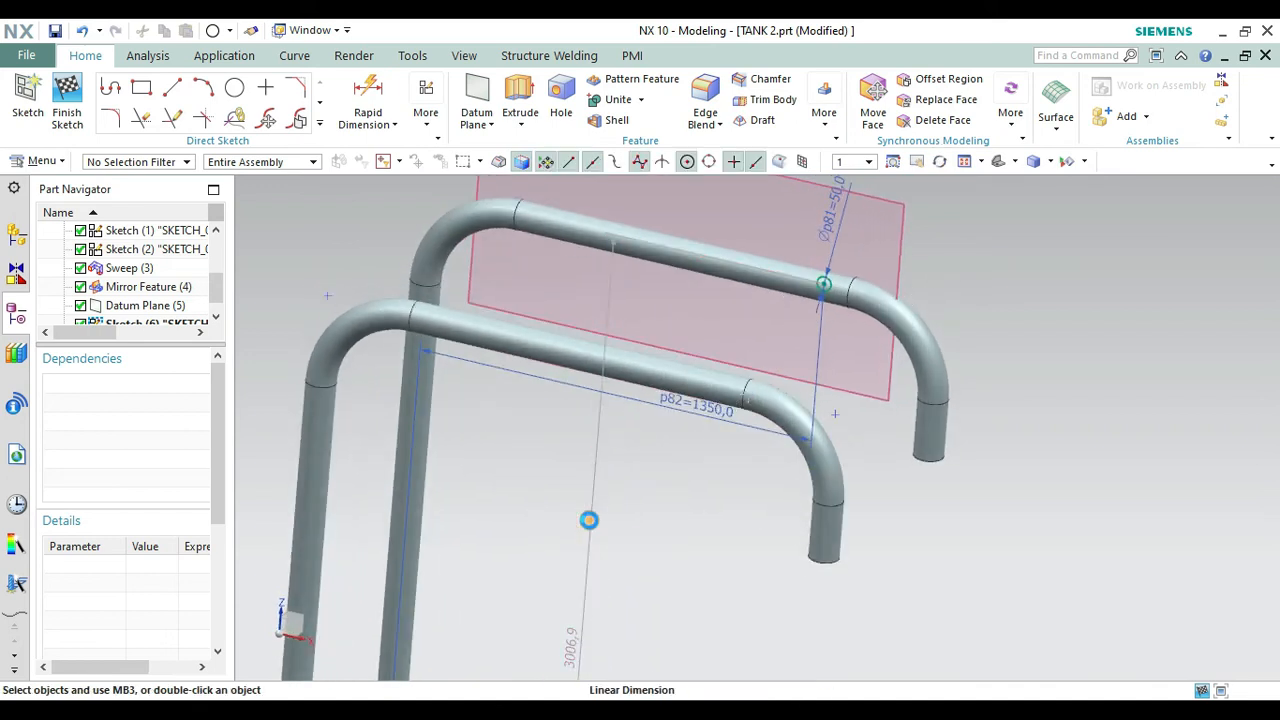
click(589, 520)
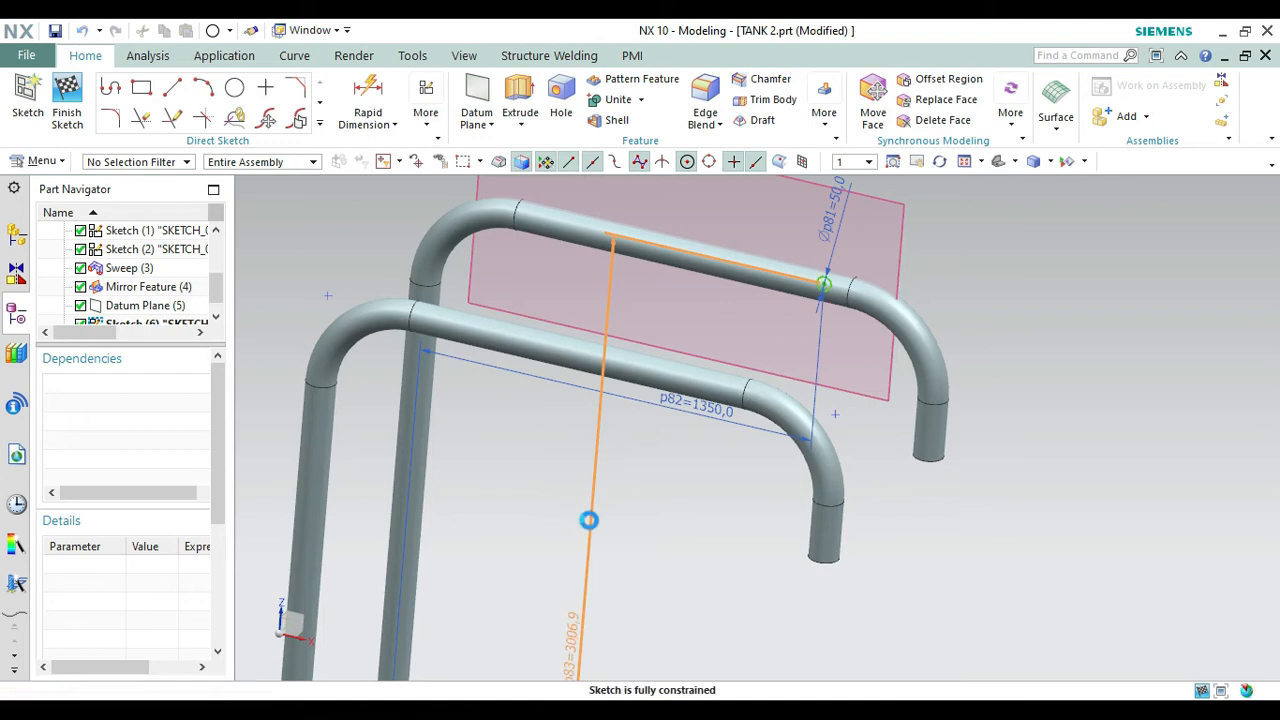
double_click(589, 520)
text(3000)
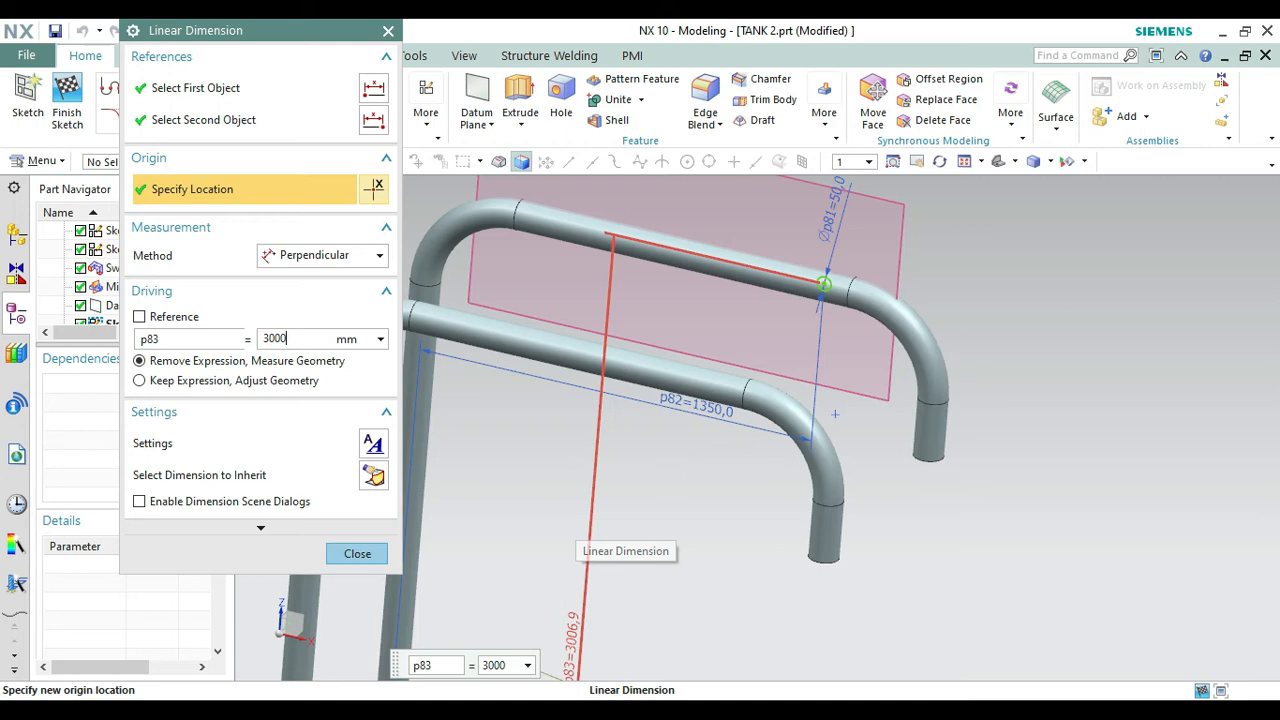
key(Return)
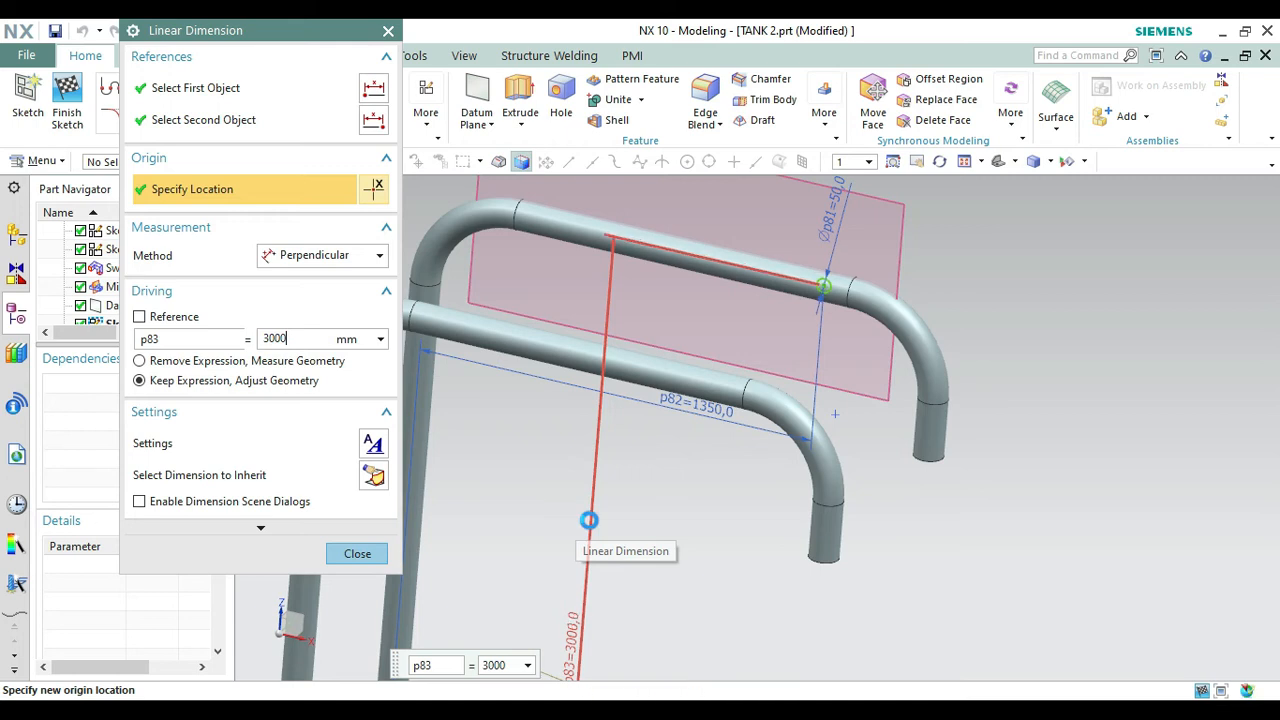
click(357, 555)
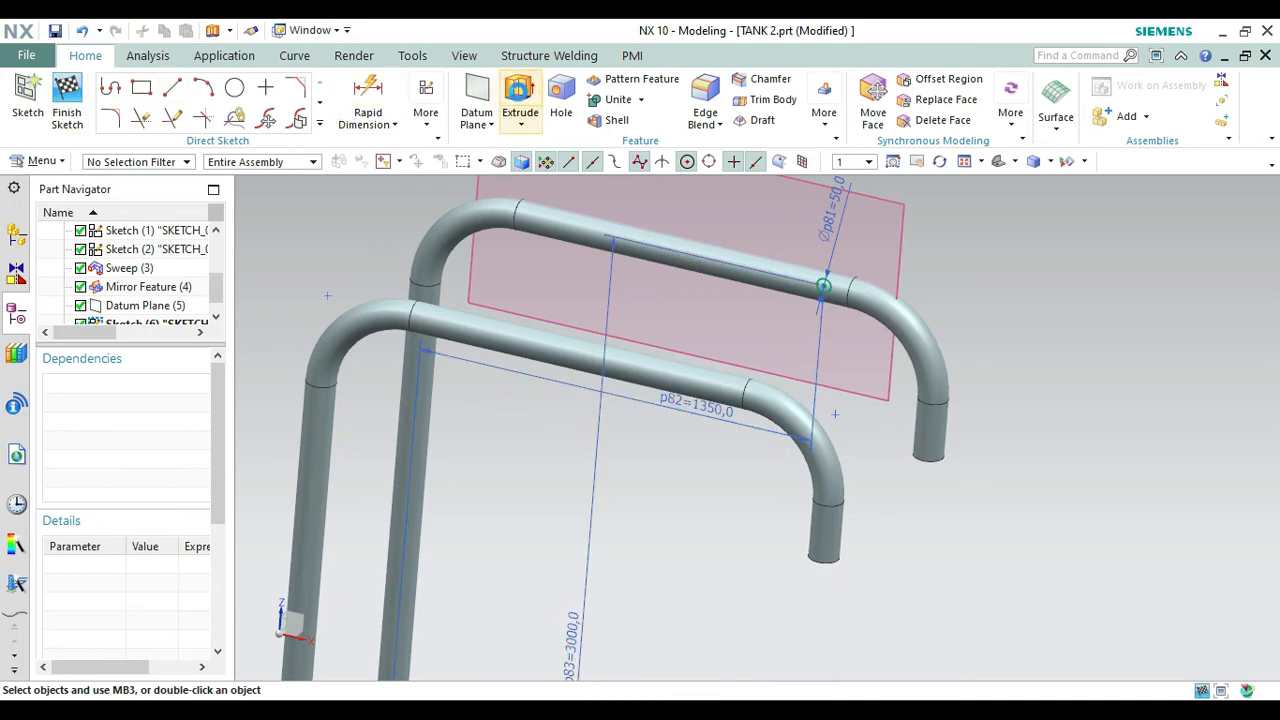
Set up an extrusion of the 50 mm circle with the Unite Boolean, targeting the original swept pole.
click(520, 98)
click(824, 288)
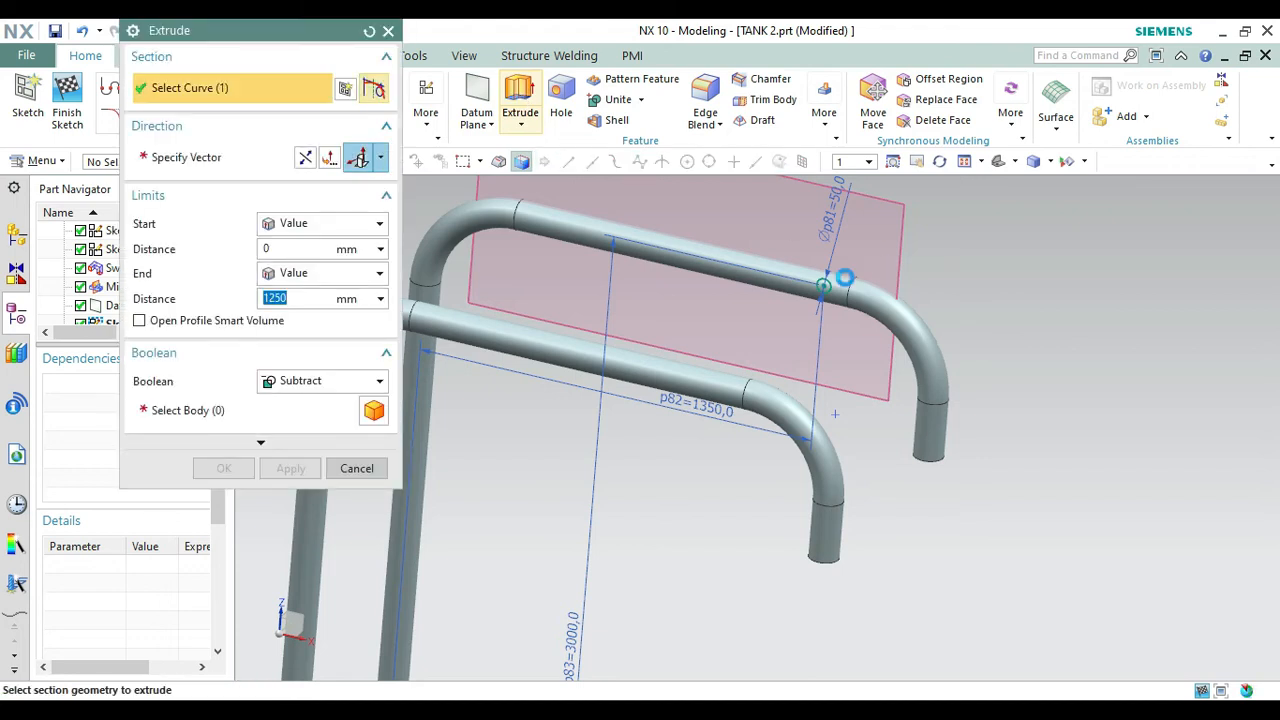
click(300, 381)
click(294, 421)
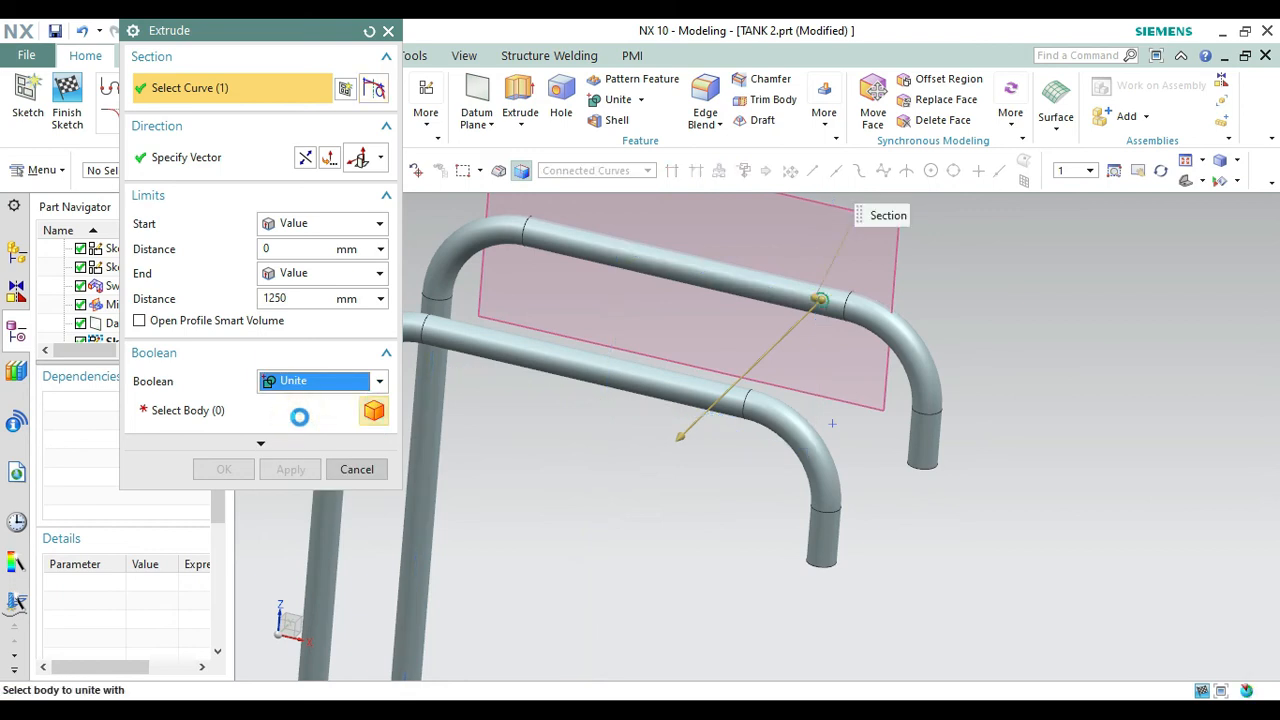
click(701, 397)
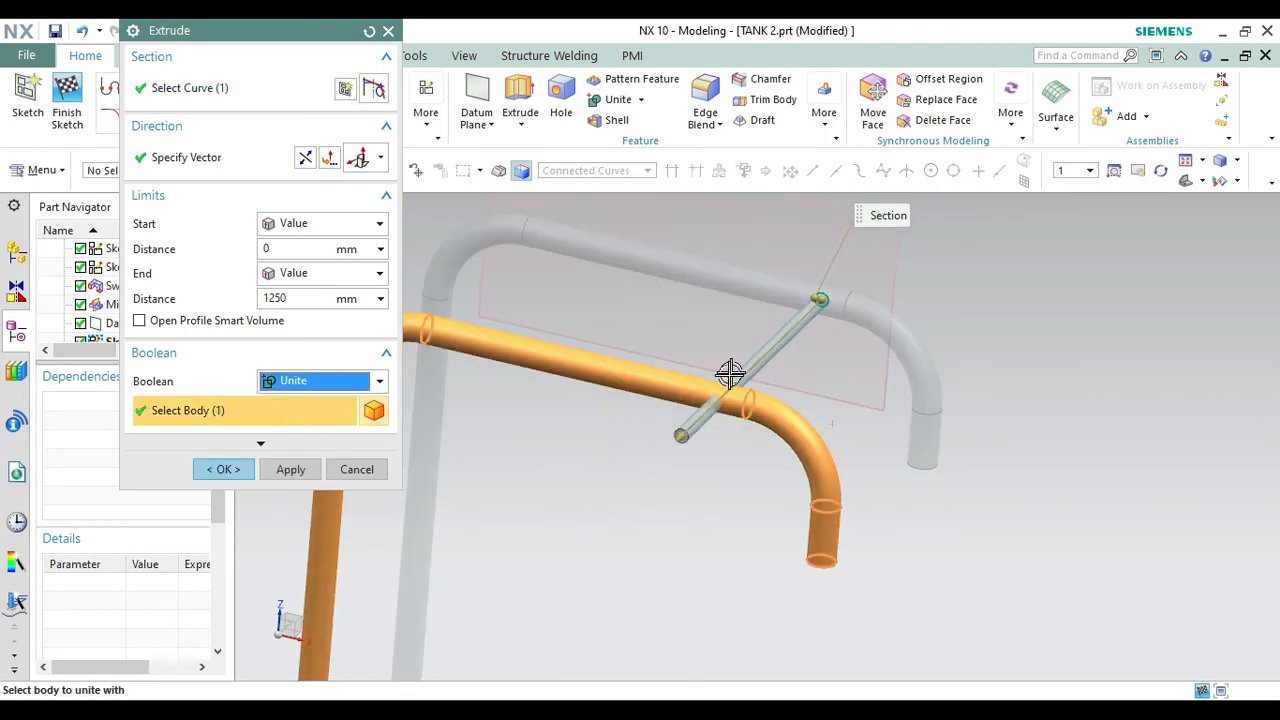
Try the Until Next end limit for the circle's extrusion.
click(281, 226)
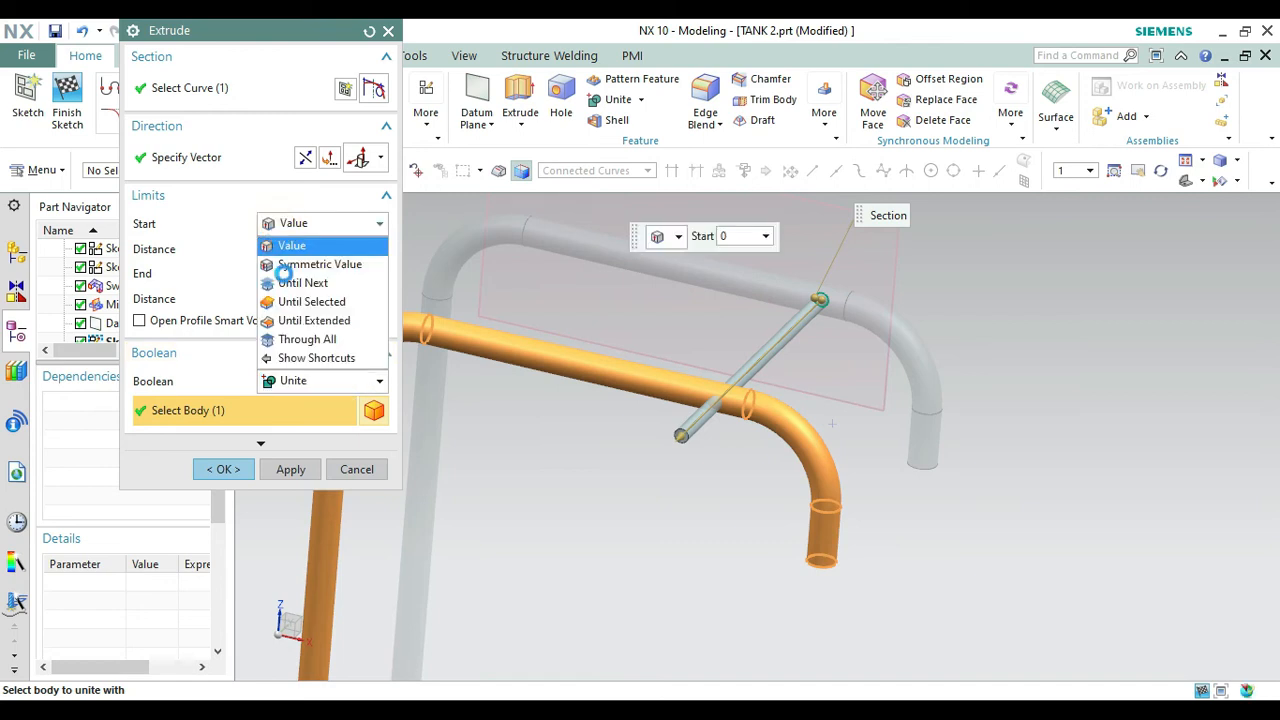
click(293, 224)
click(296, 270)
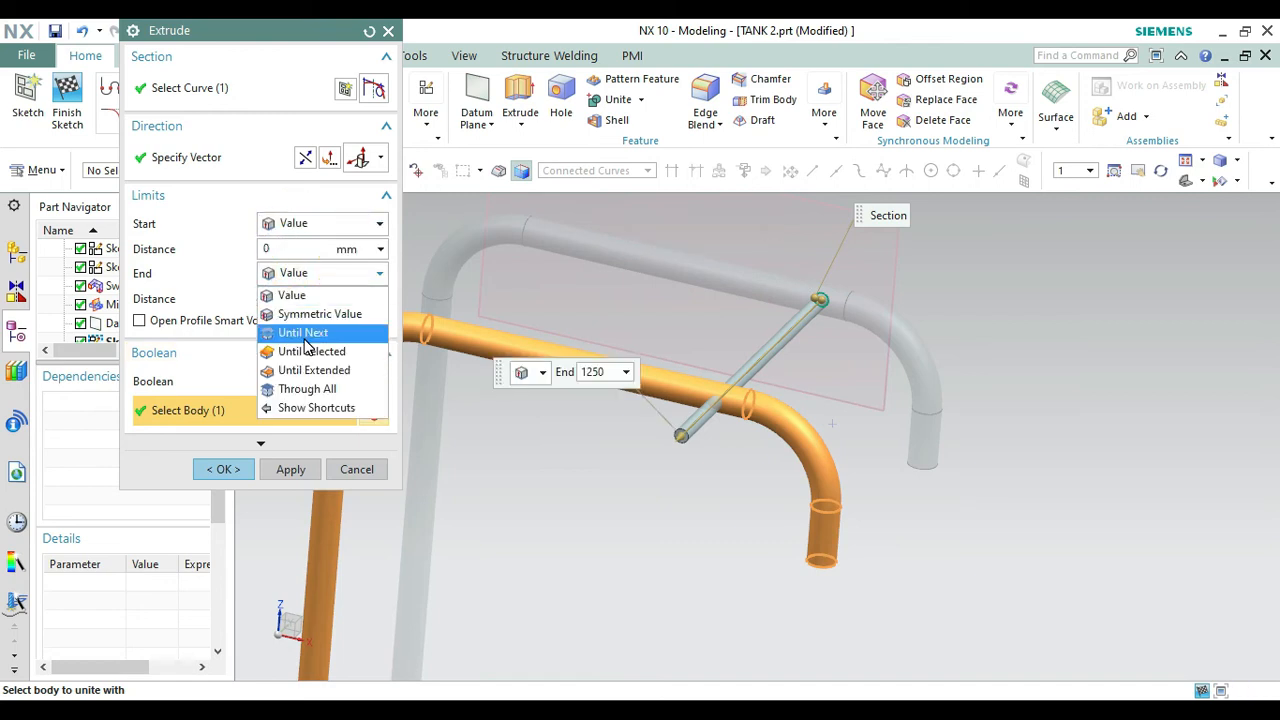
click(303, 332)
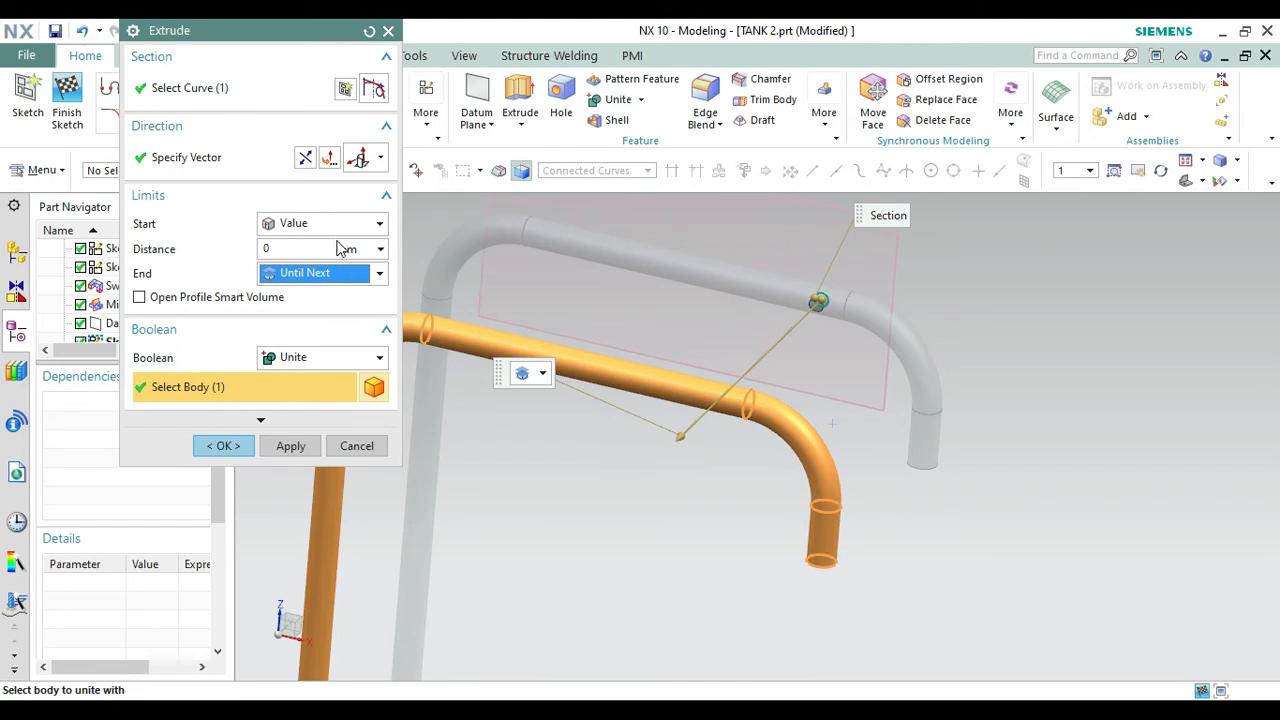
Extrude the circle Until Selected up to the original swept pole, completing the round crossbar between the two poles.
click(346, 278)
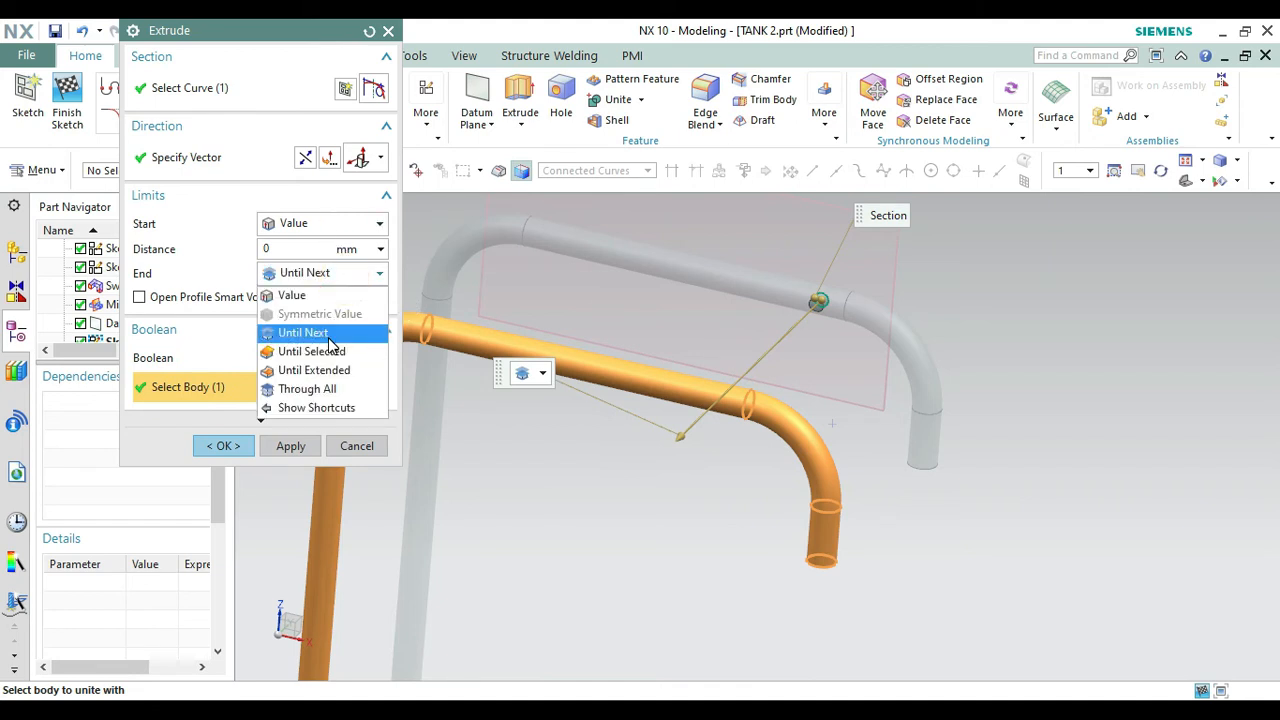
click(333, 349)
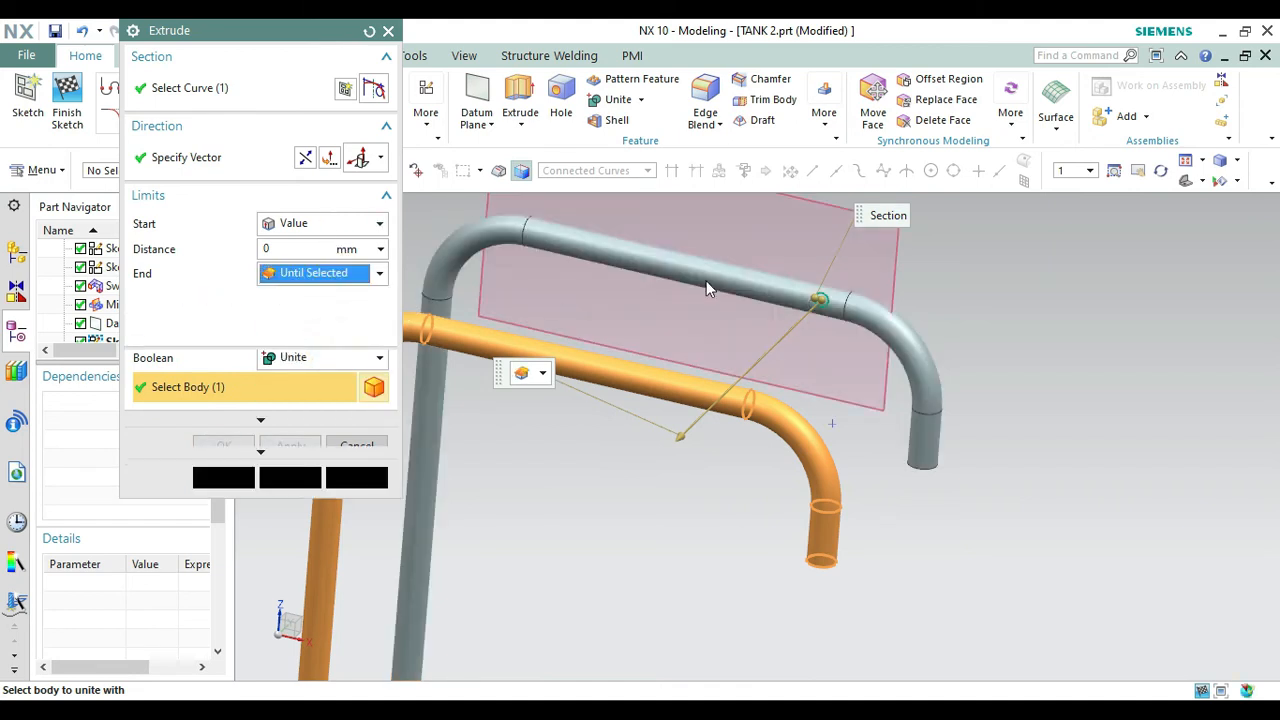
click(1160, 170)
drag(1150, 215, 1089, 305)
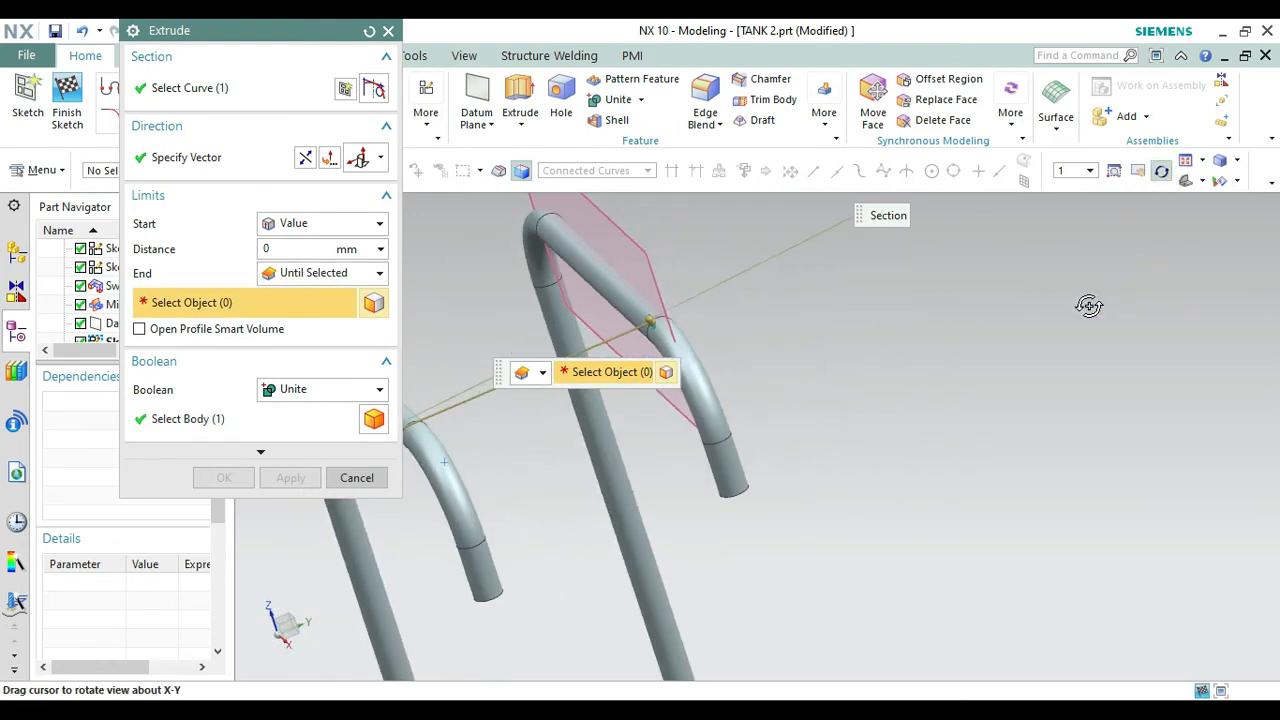
click(401, 423)
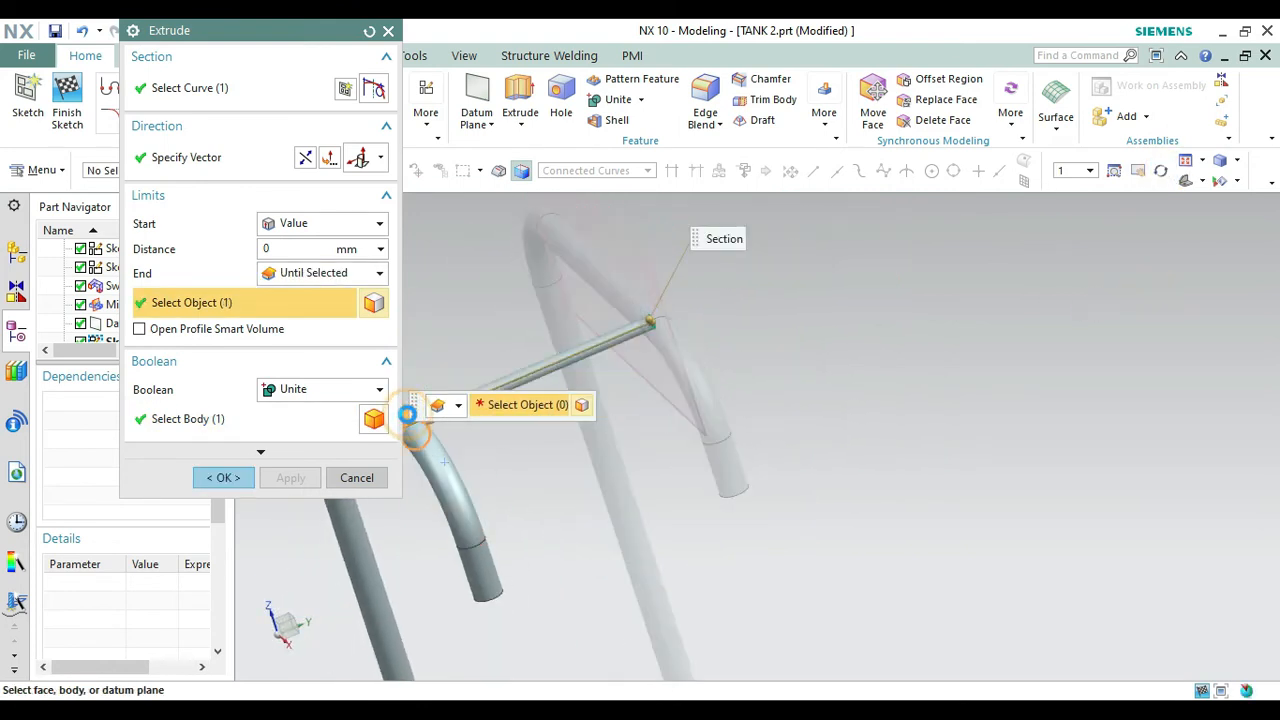
click(224, 477)
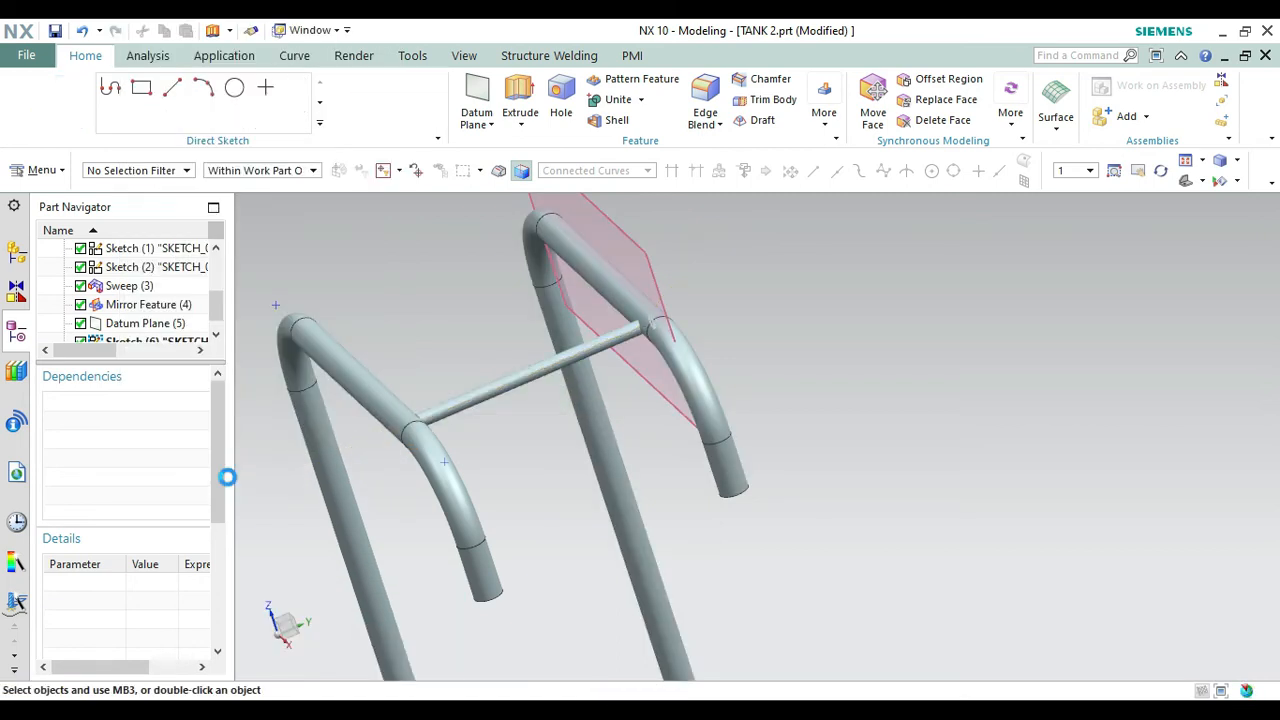
Start a feature pattern of the extruded round crossbar between the poles and choose the Linear layout.
key(Home)
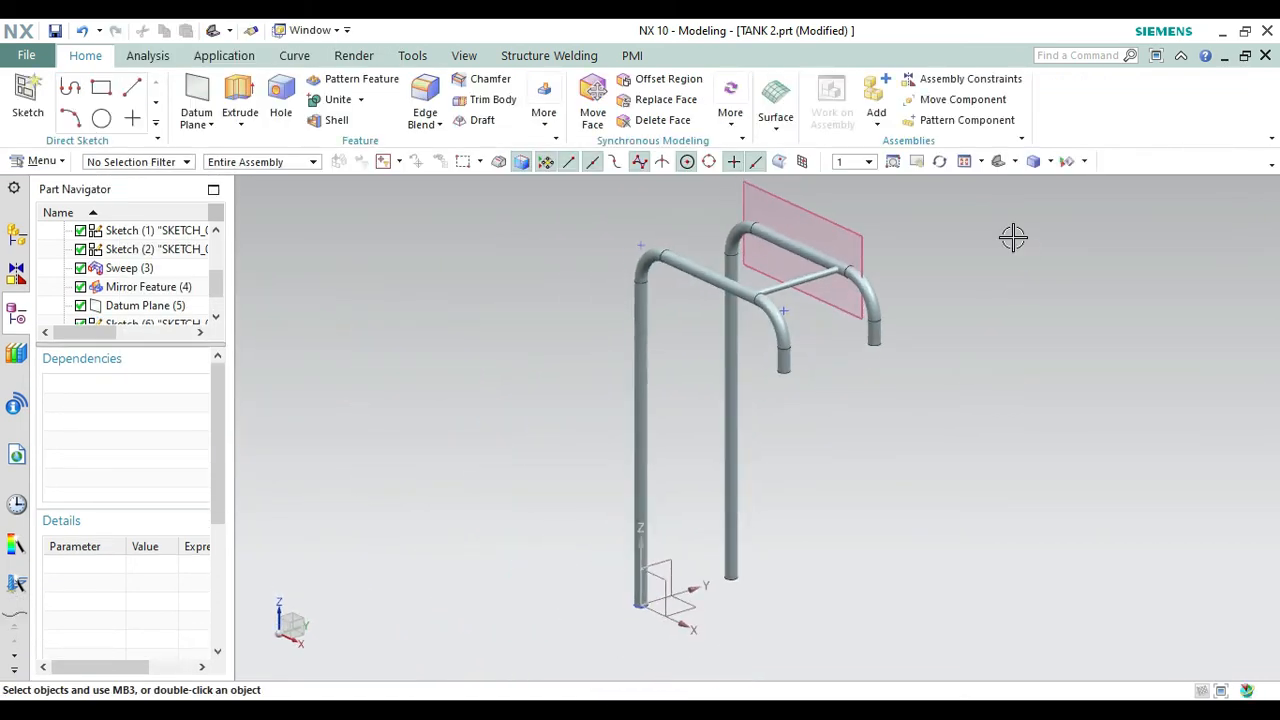
click(940, 163)
drag(966, 314, 1055, 358)
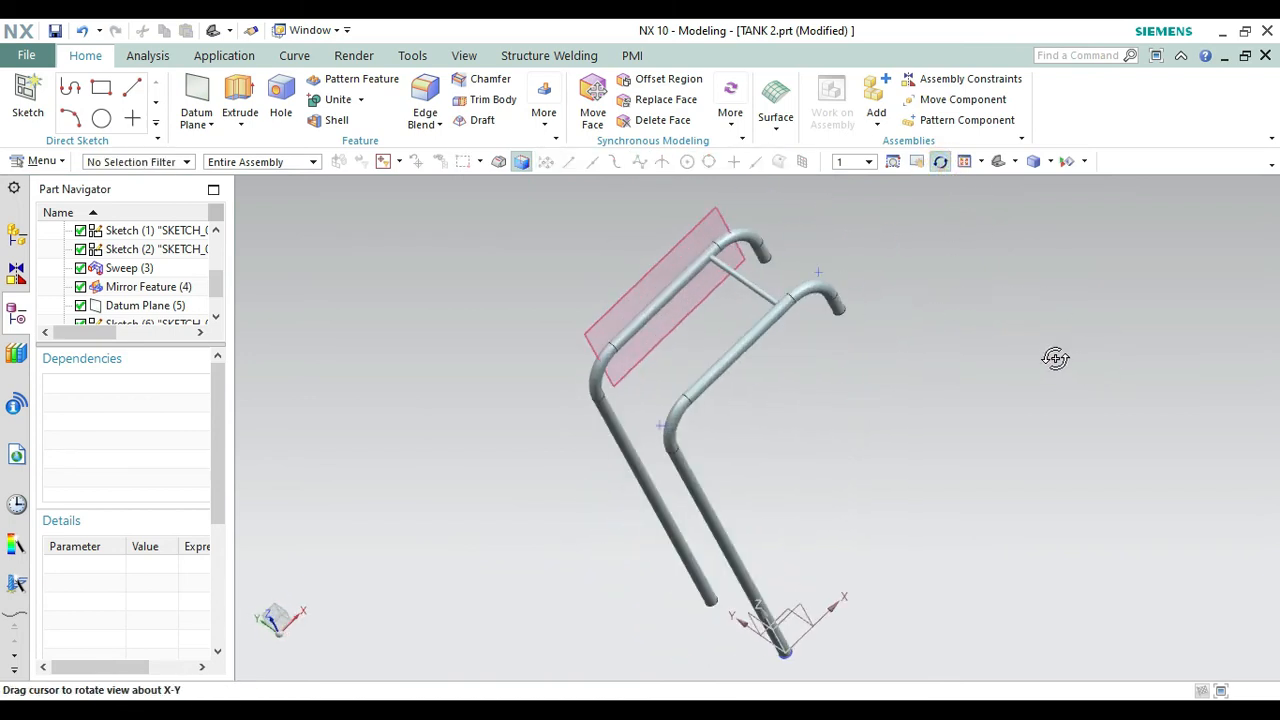
click(893, 161)
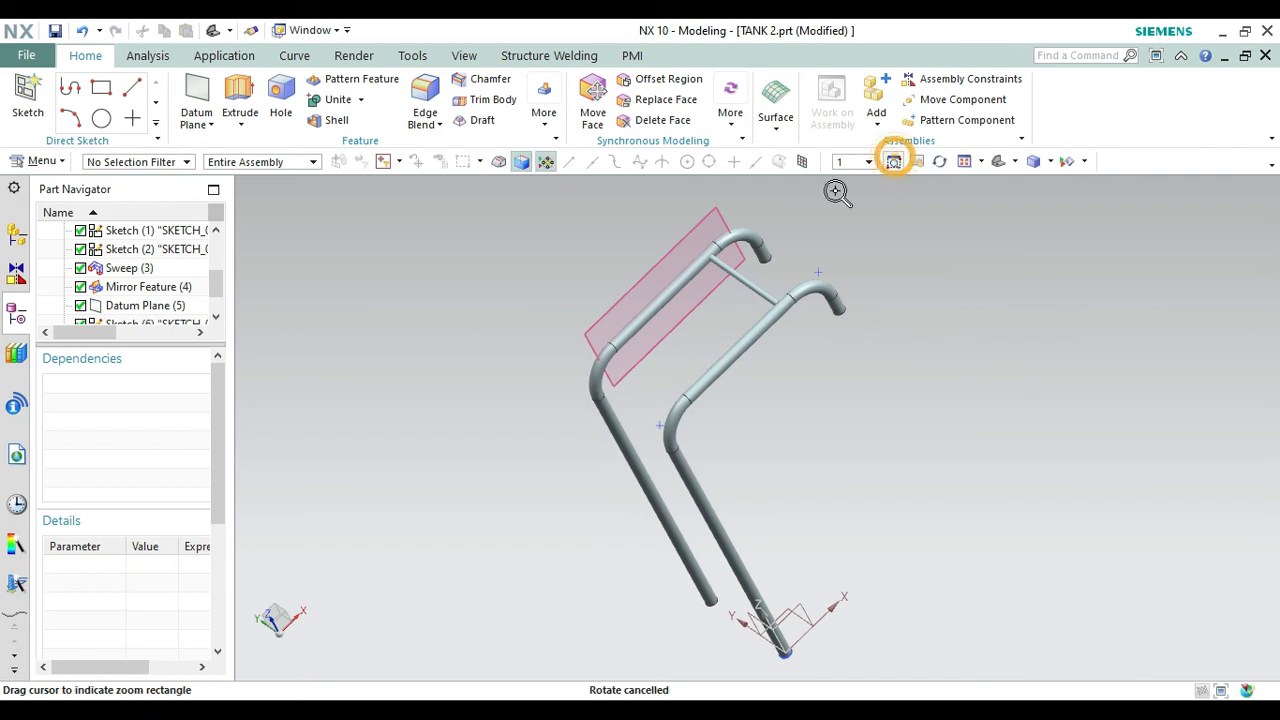
scroll(968, 420, up, 3)
key(Escape)
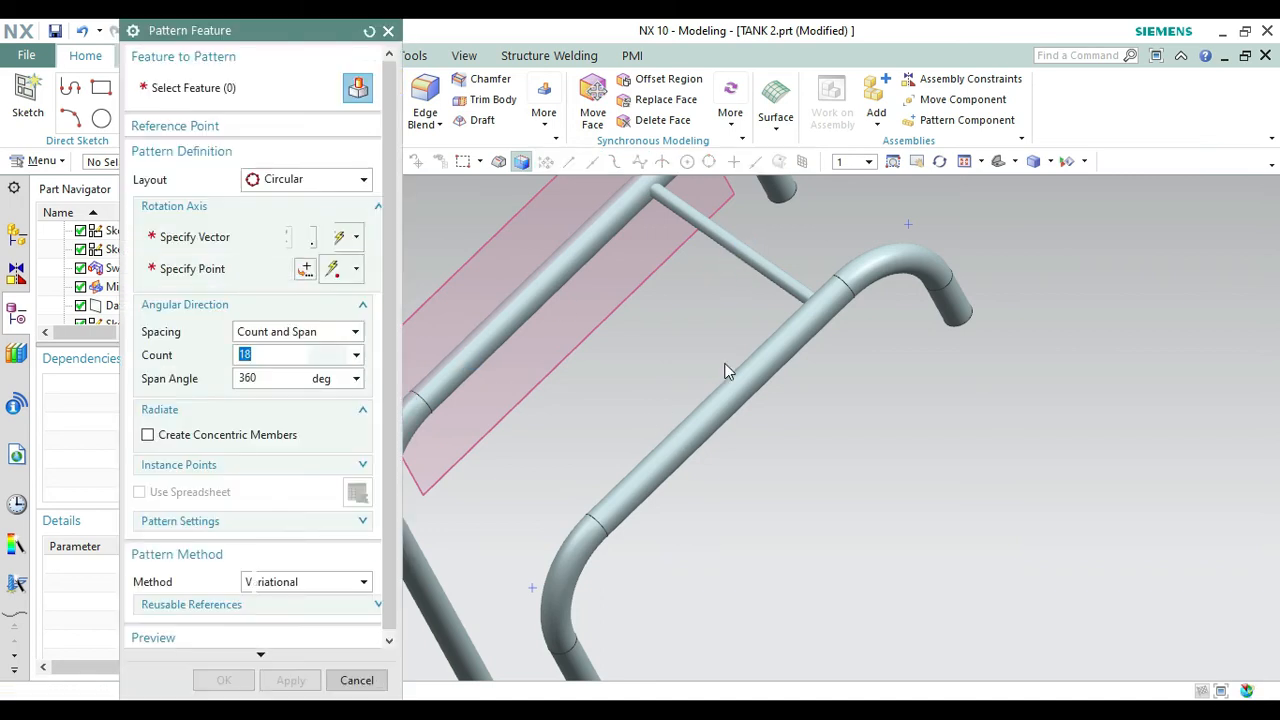
click(777, 284)
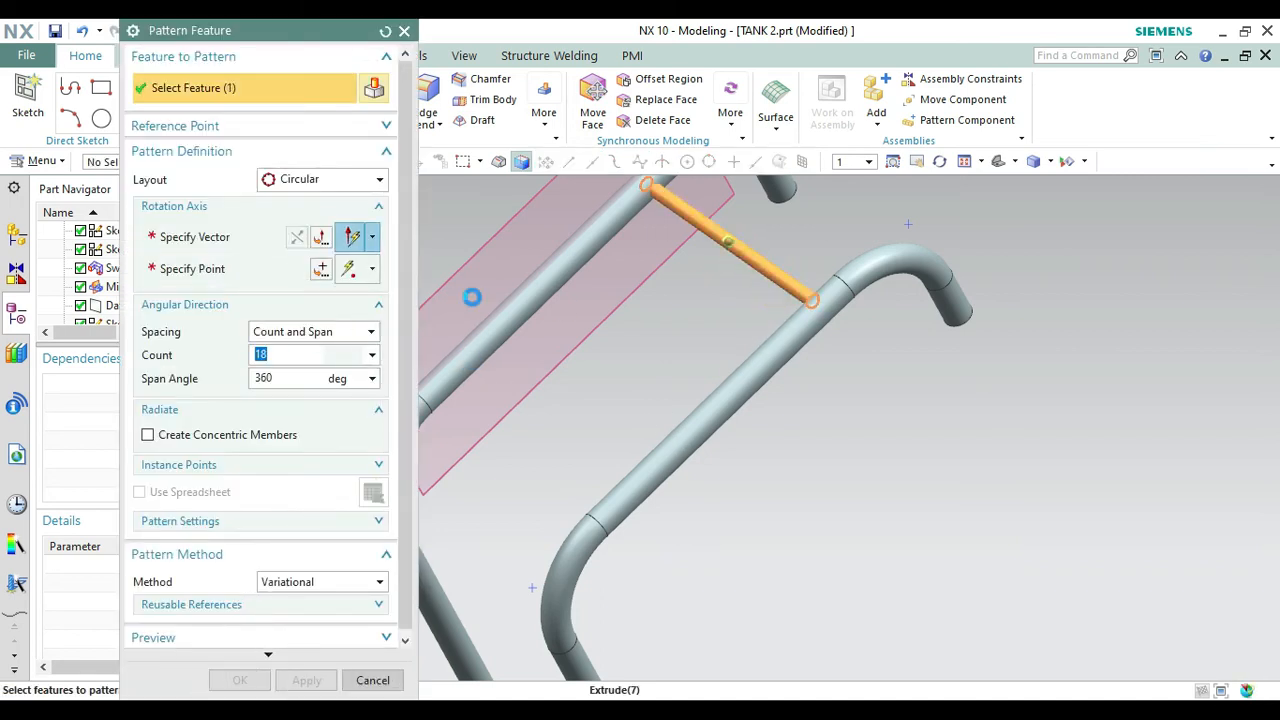
click(340, 185)
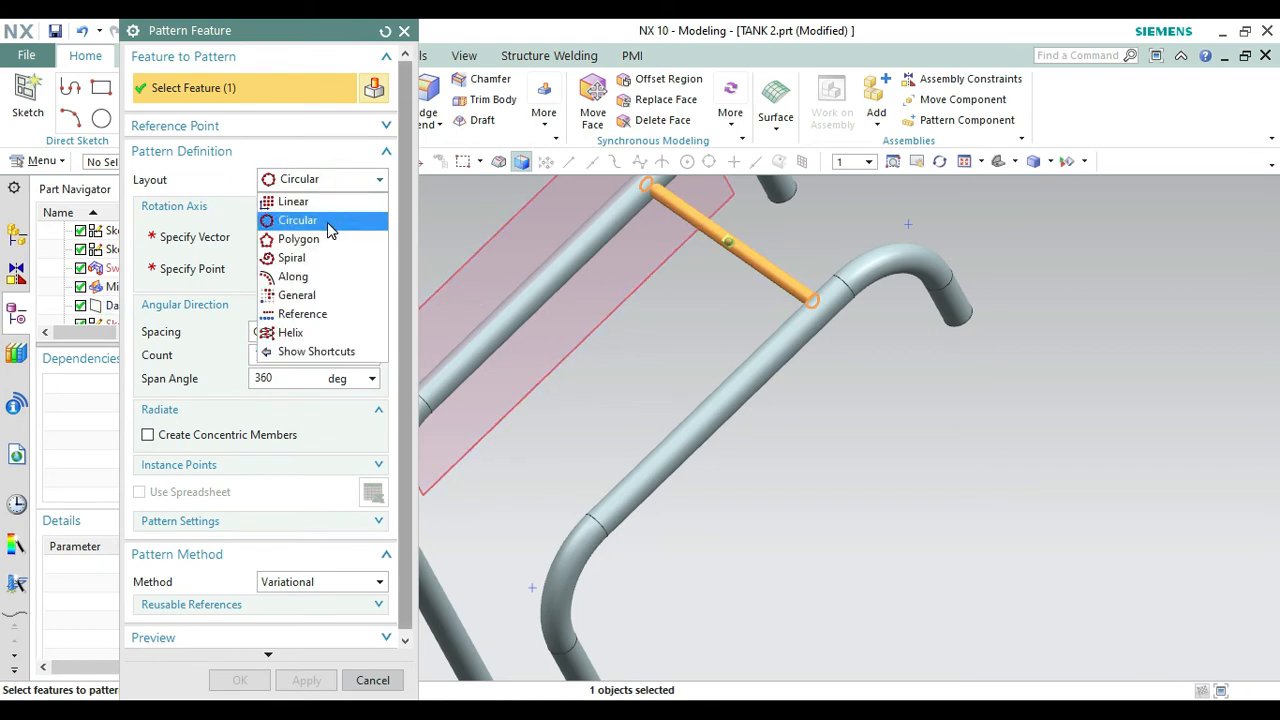
click(320, 201)
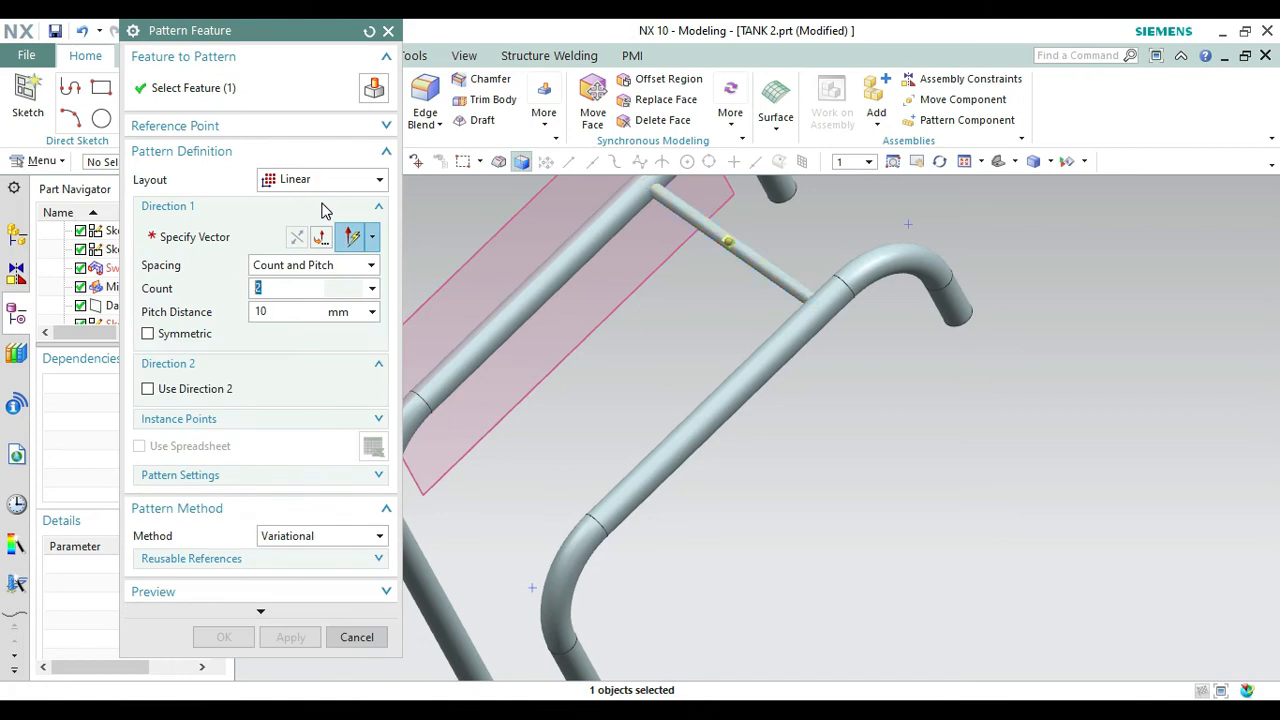
Pattern the crossbar linearly along the X axis with a count of 2 and a pitch distance of 800 mm.
click(195, 240)
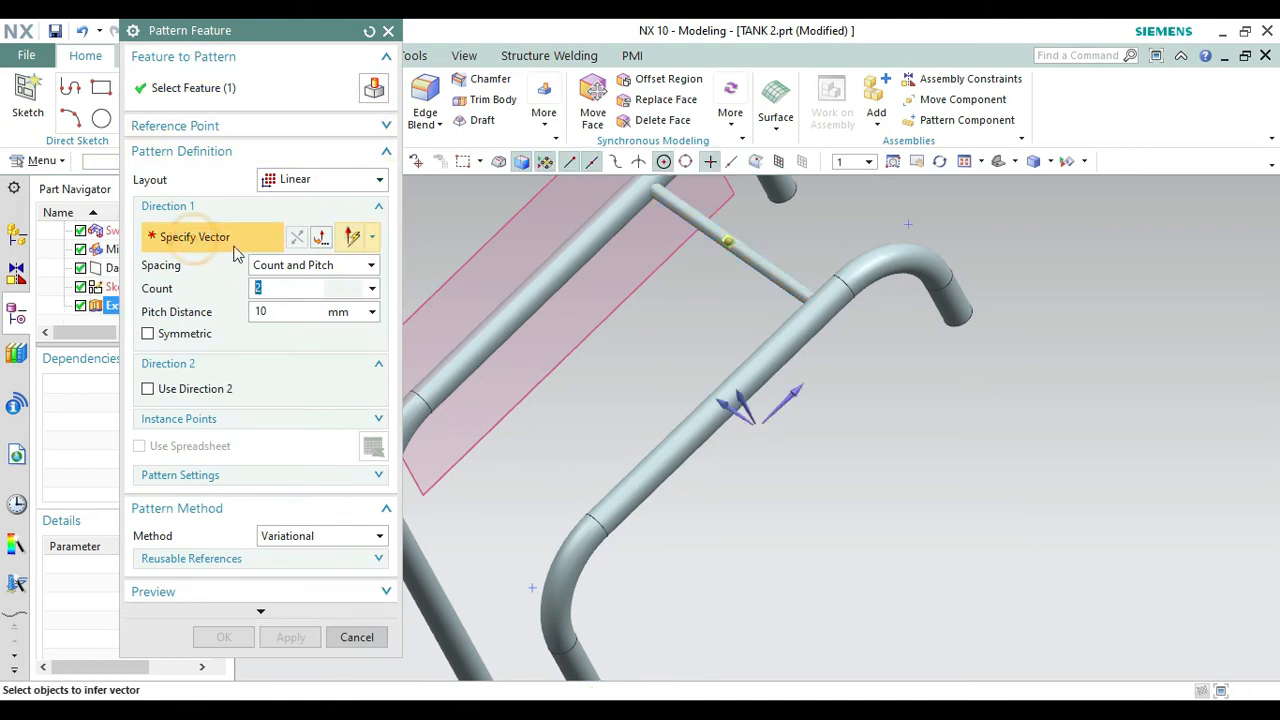
click(797, 396)
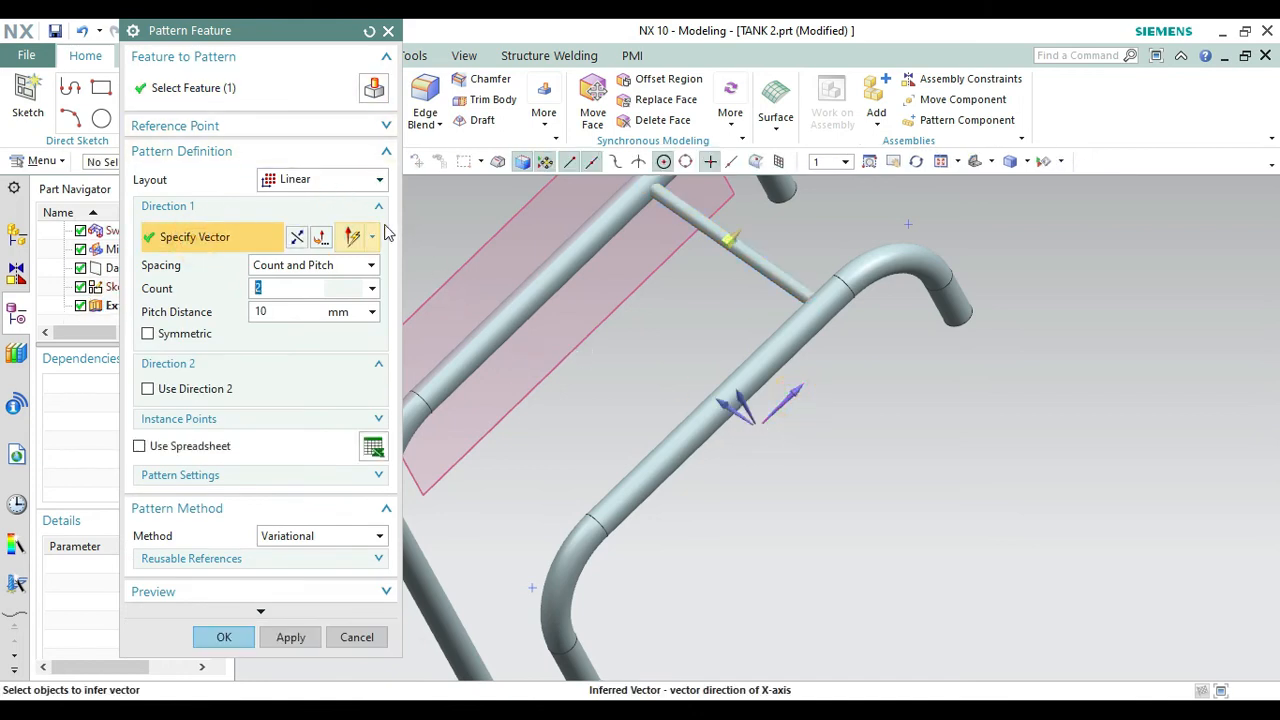
click(285, 314)
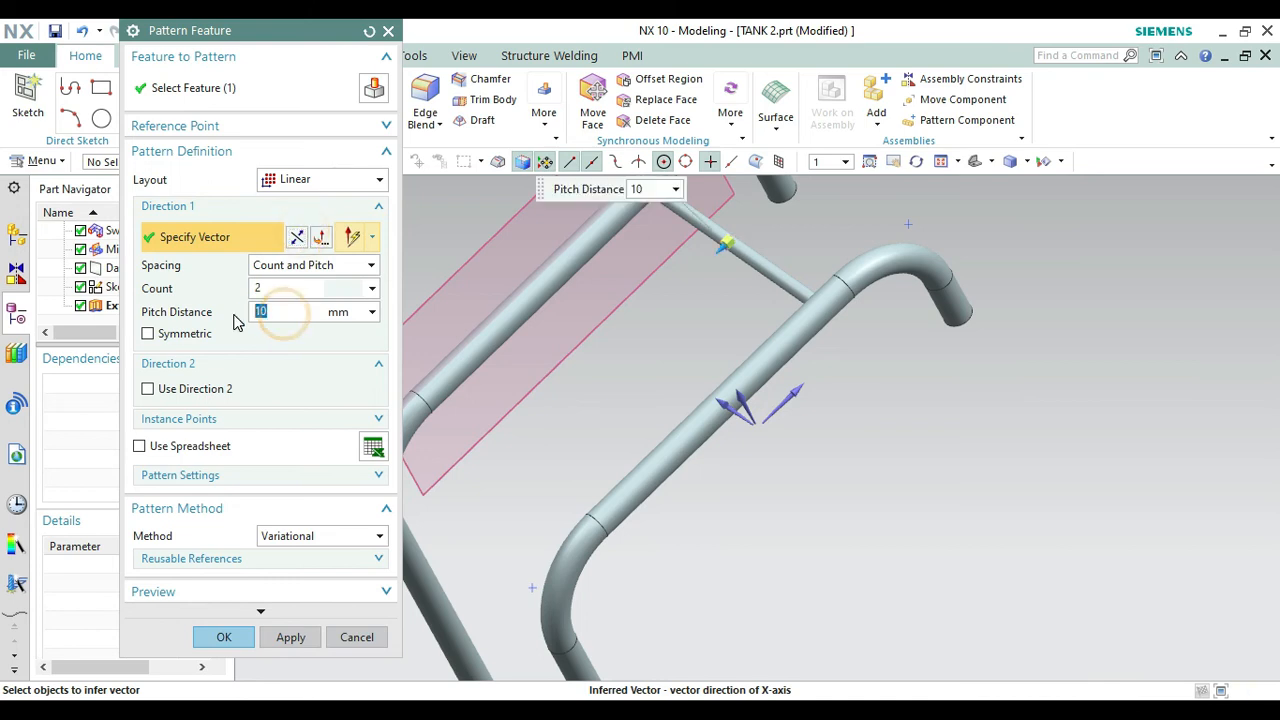
text(800)
key(Return)
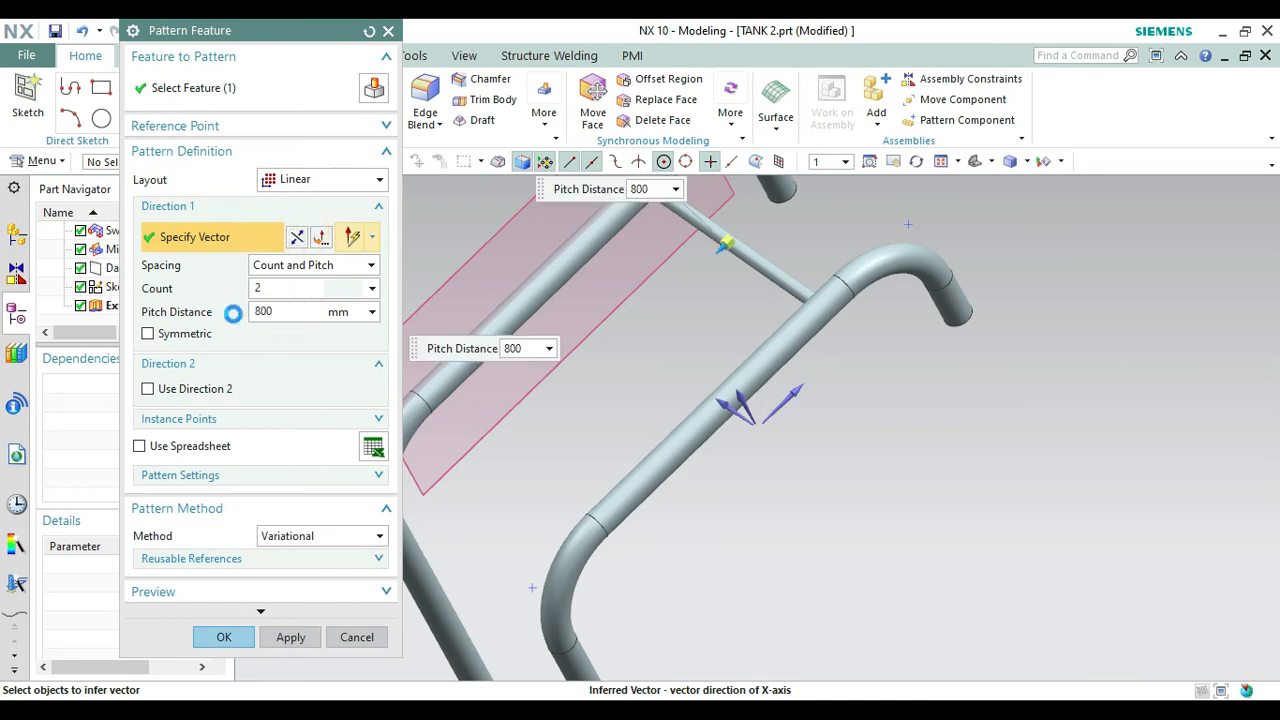
click(233, 640)
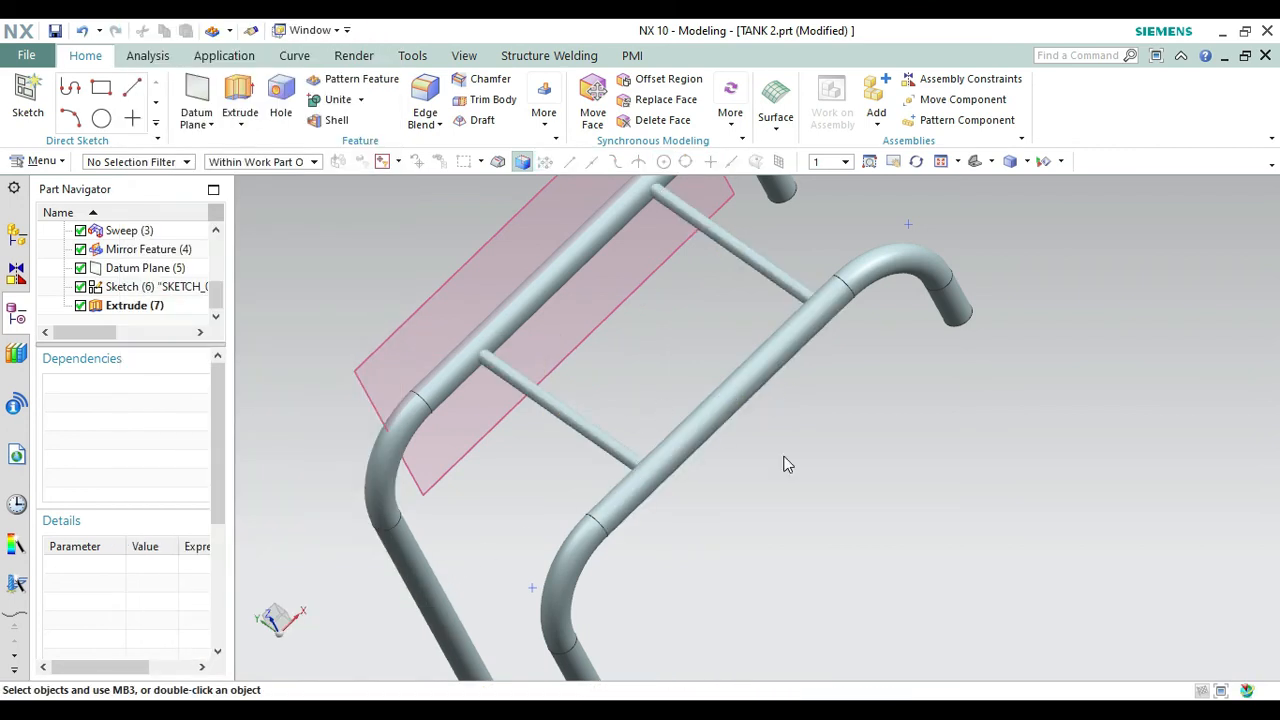
Hide the datum plane that runs along the upper section of the mirrored pole.
key(Home)
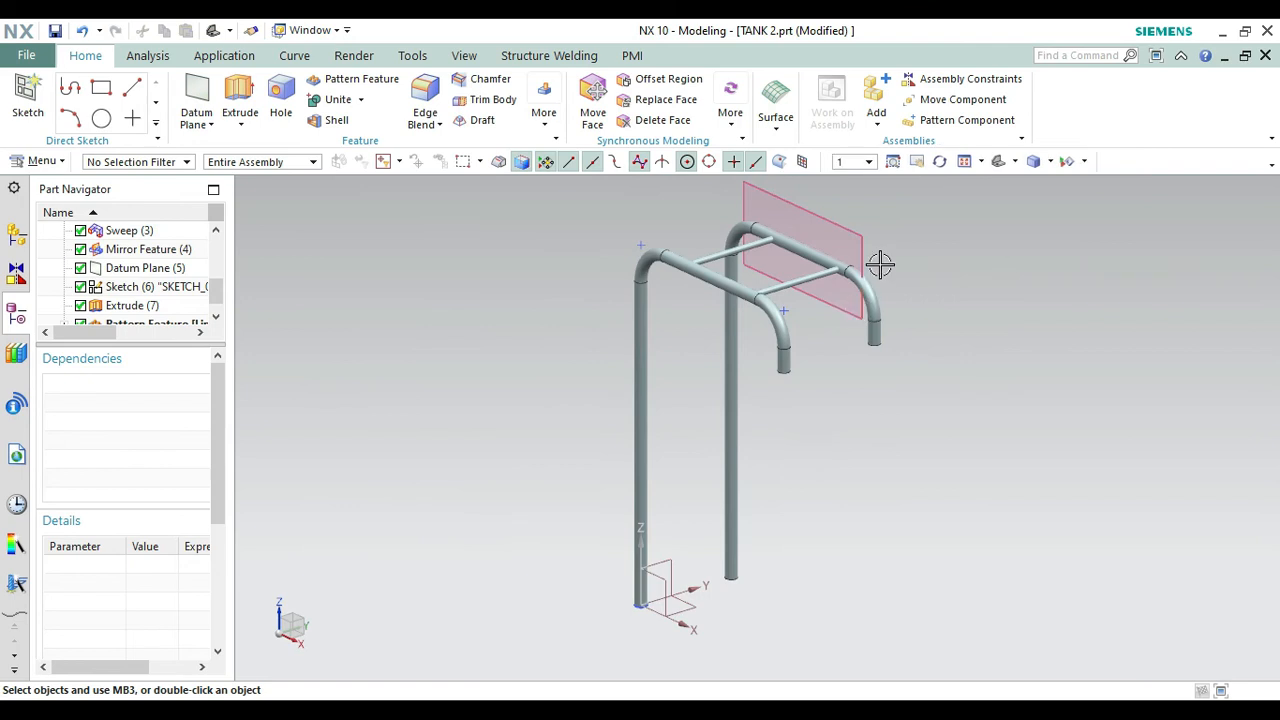
click(853, 247)
right_click(856, 249)
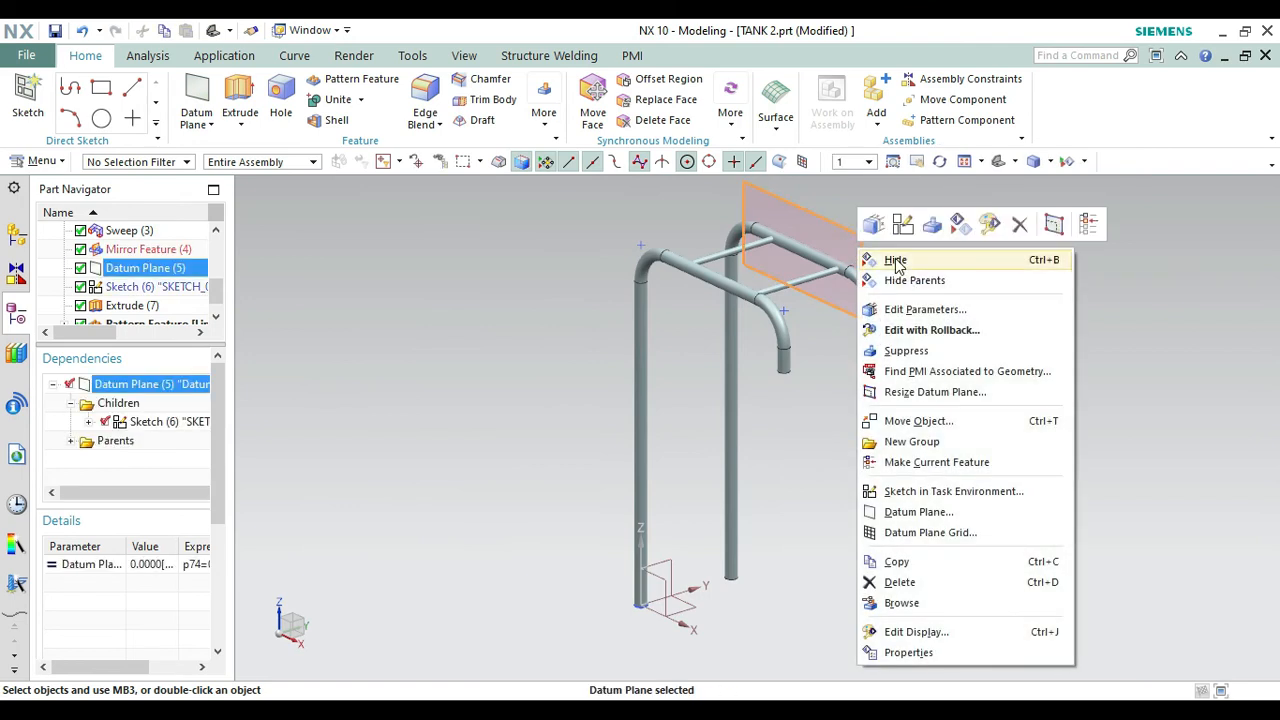
click(895, 260)
Create an inferred datum plane through the centerline of the mirrored pole's long vertical section.
click(940, 161)
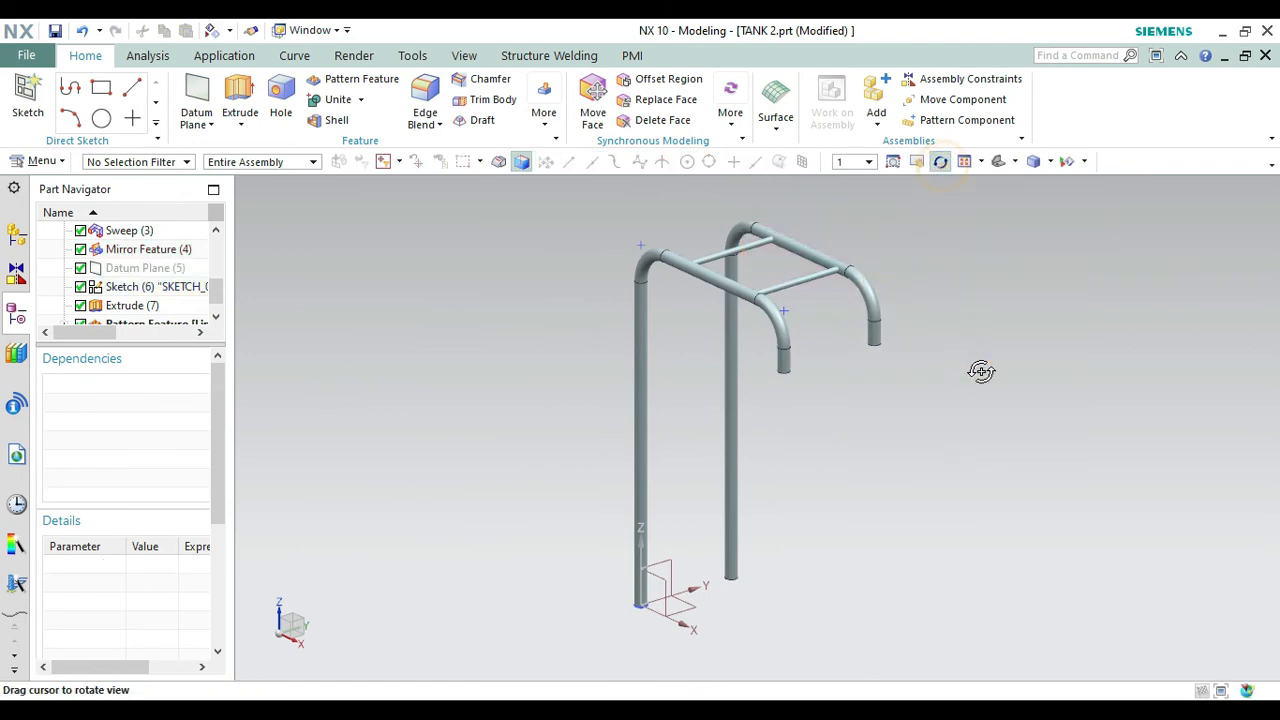
drag(980, 371, 1050, 380)
key(Escape)
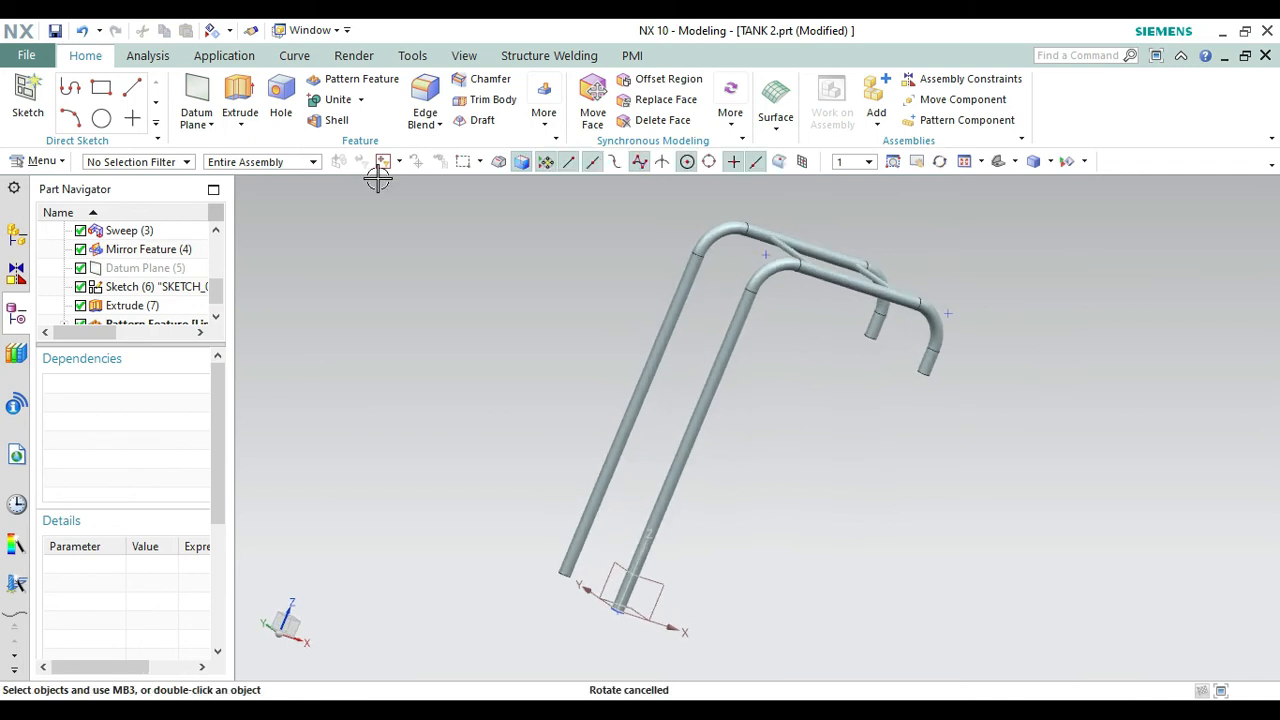
click(197, 90)
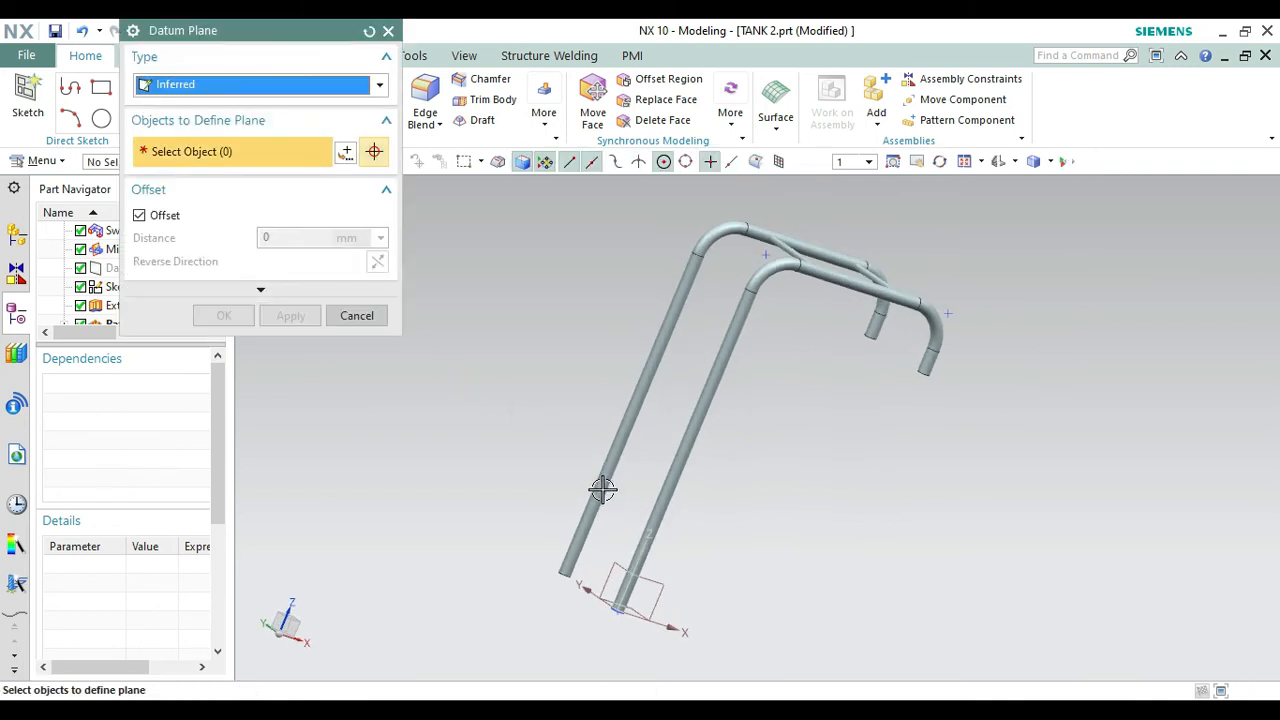
click(602, 487)
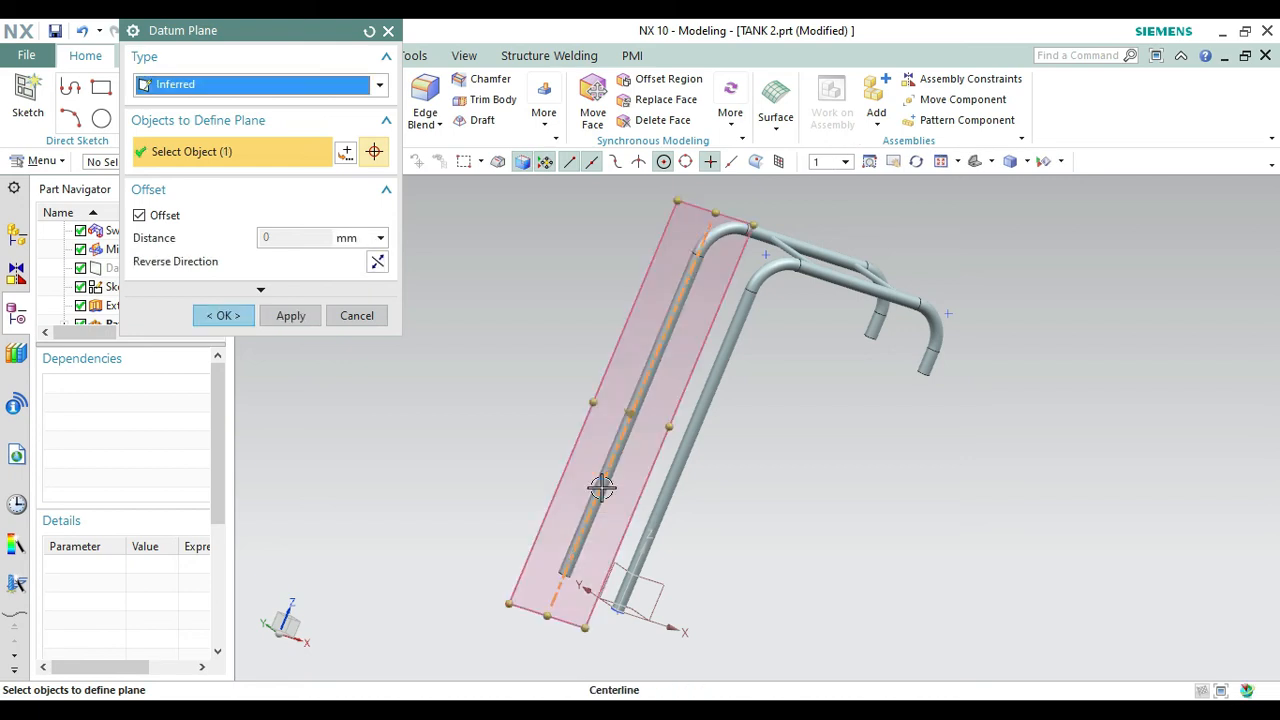
click(247, 317)
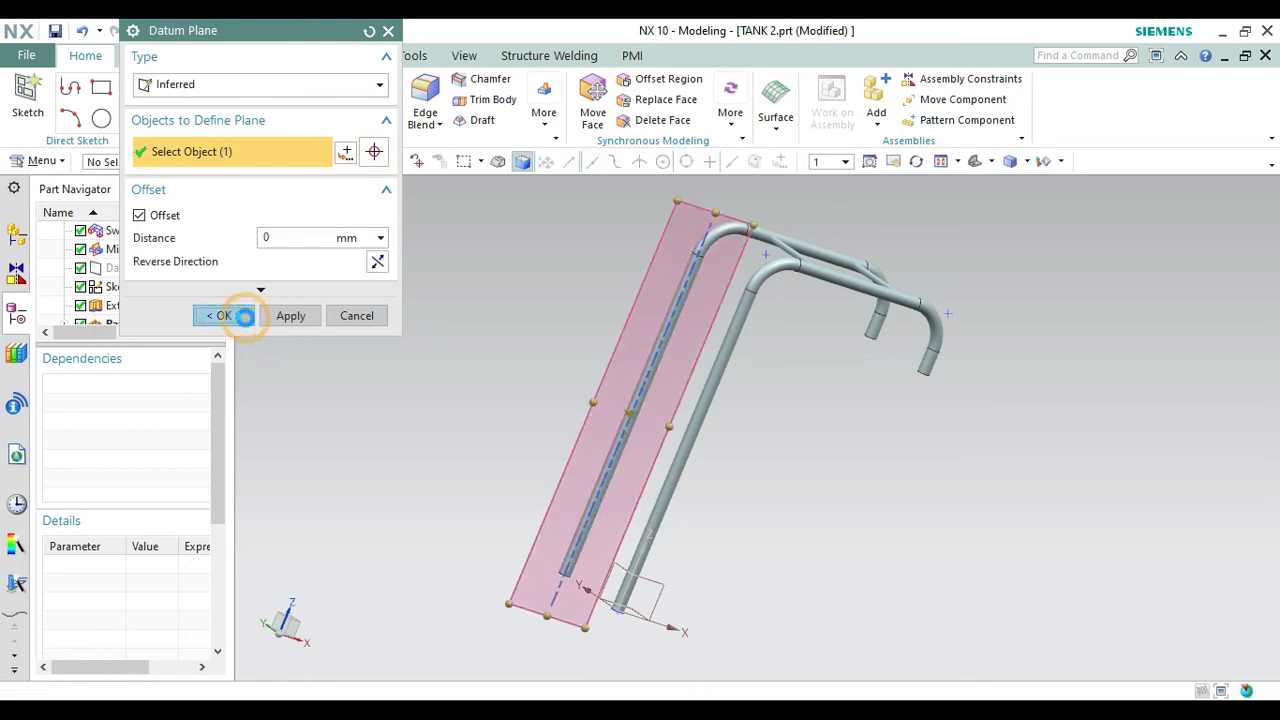
click(35, 104)
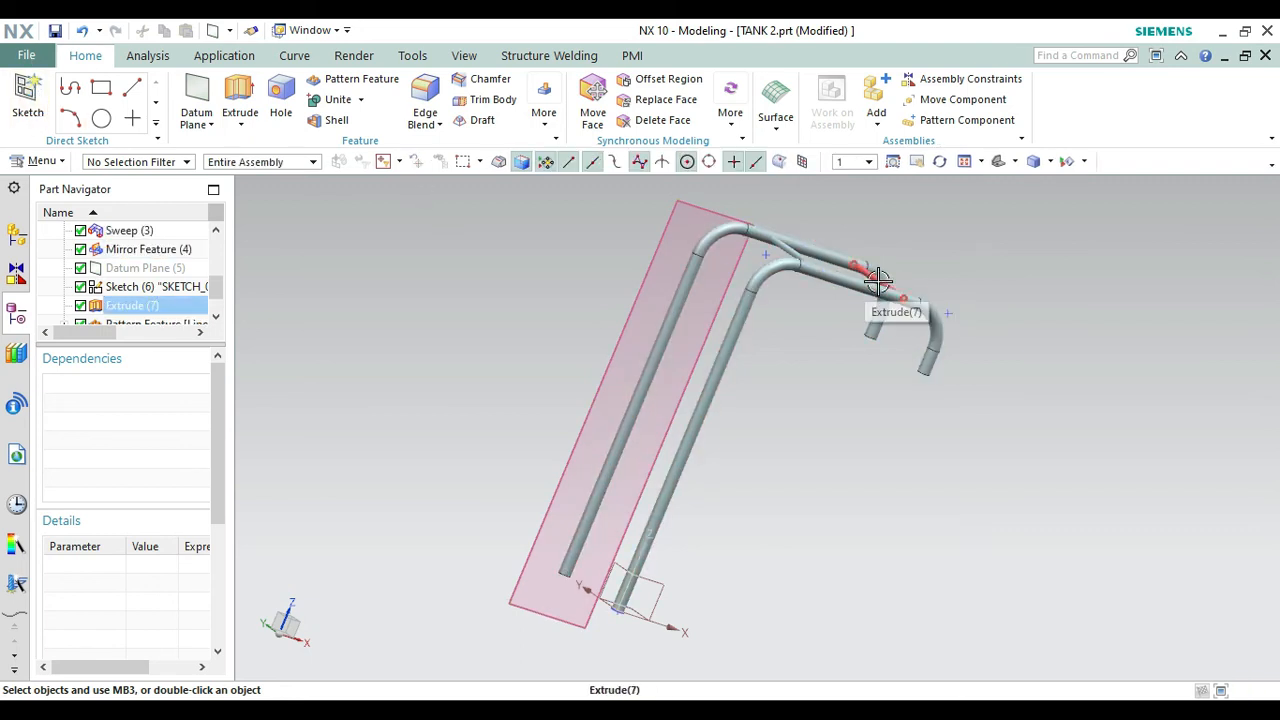
Edit the original crossbar extrusion and set its start distance to -50 mm.
double_click(878, 281)
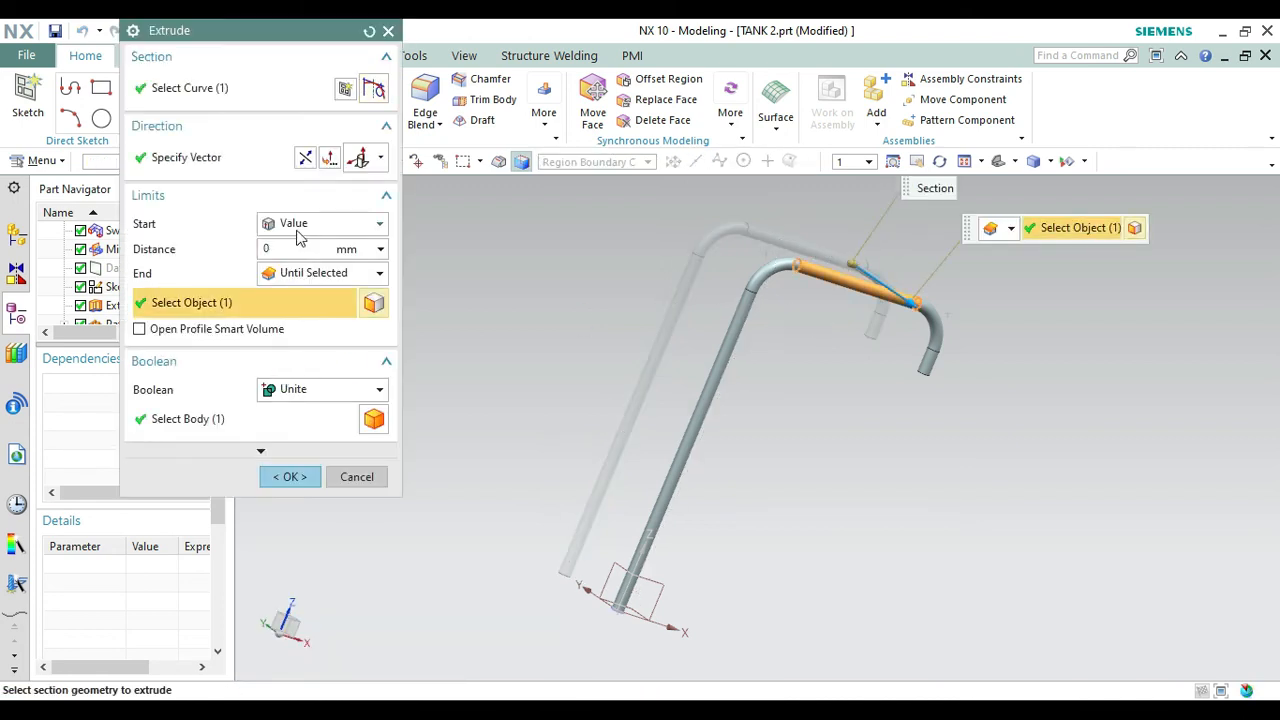
click(277, 250)
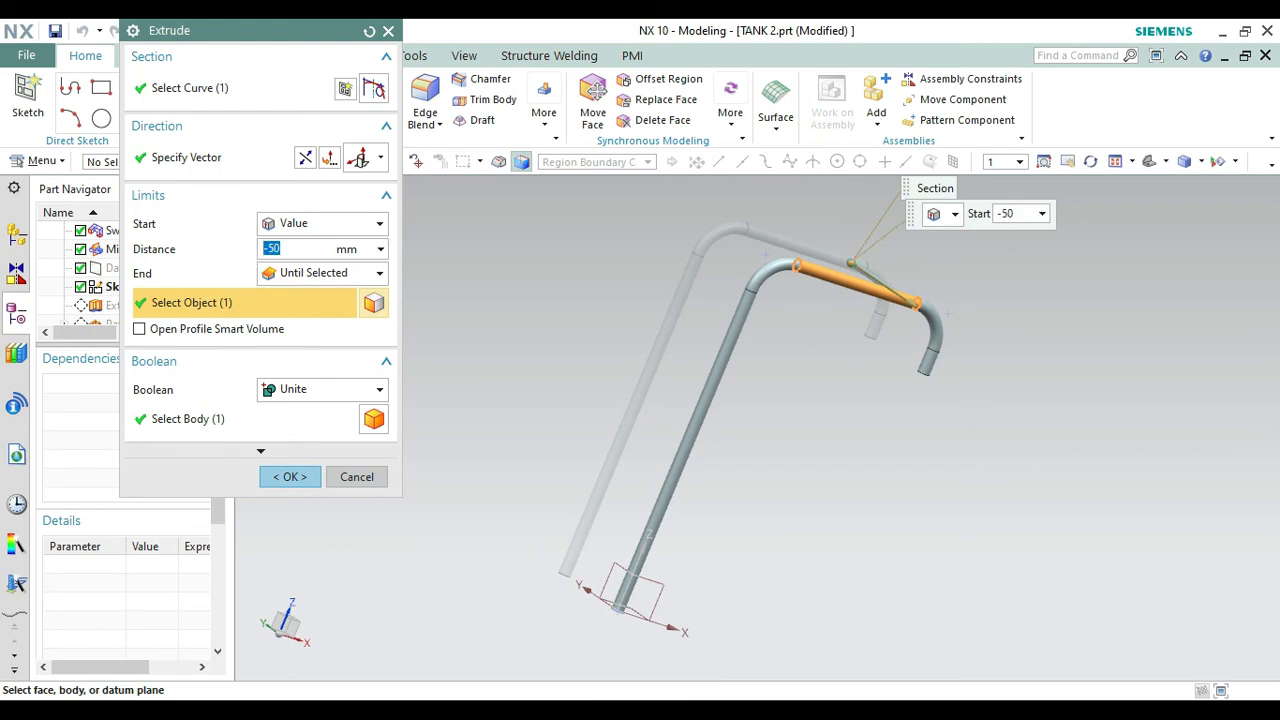
click(287, 477)
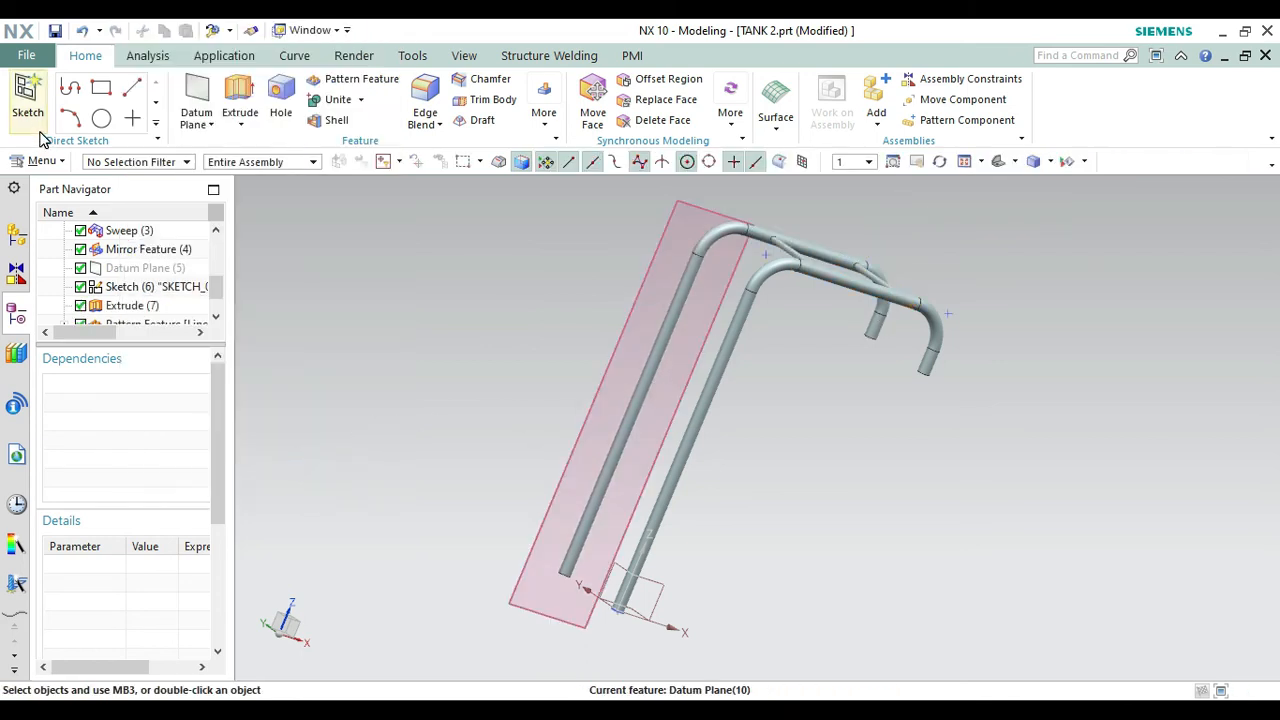
Create a sketch on the new datum plane through the mirrored pole's vertical section.
click(30, 98)
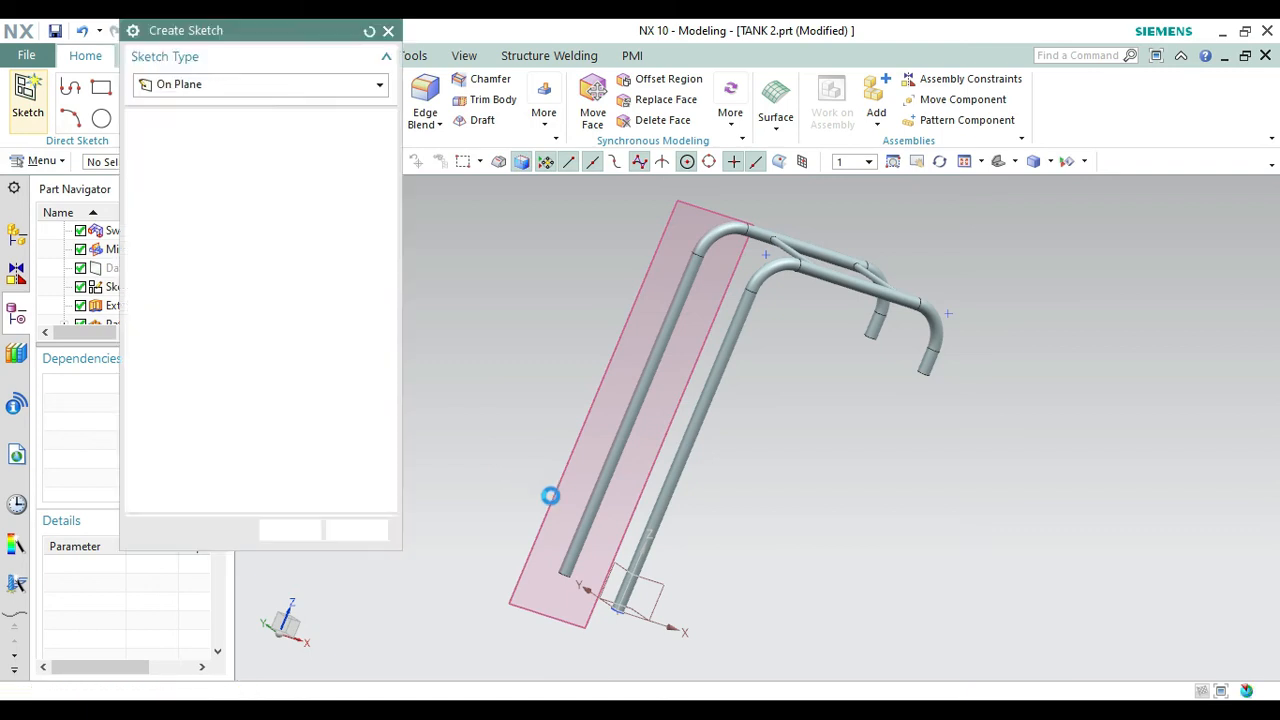
click(557, 498)
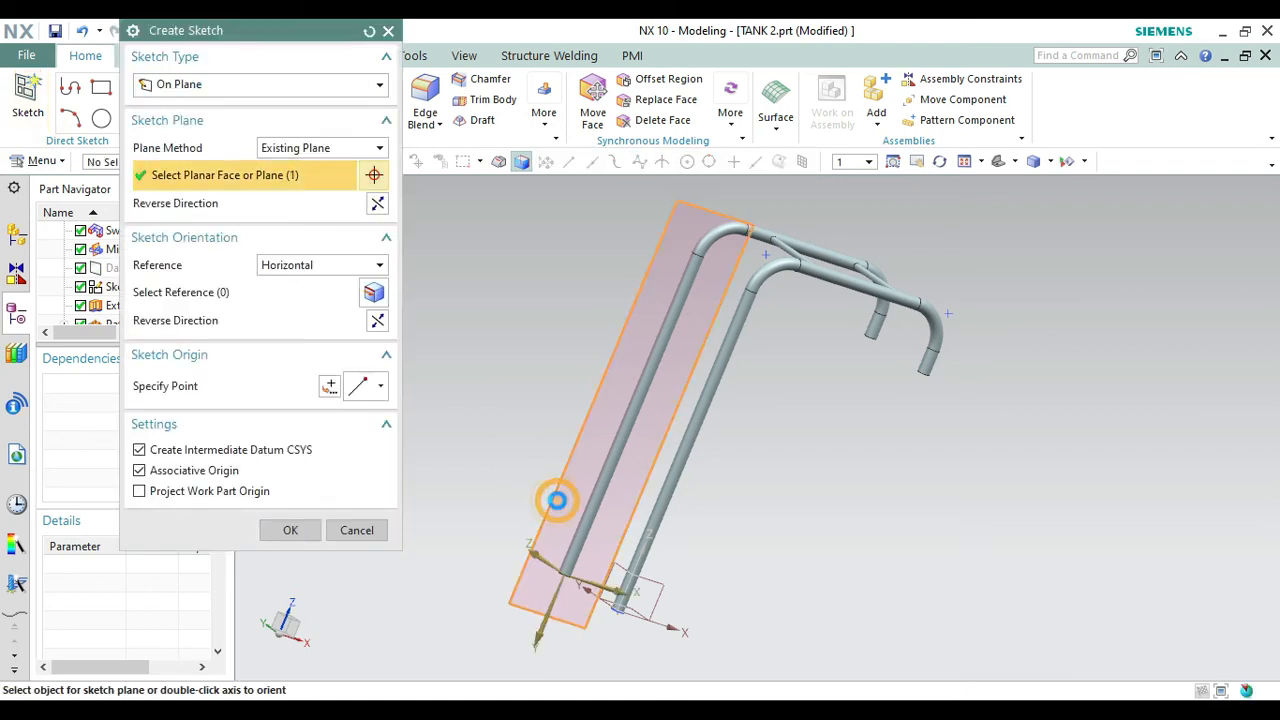
click(295, 530)
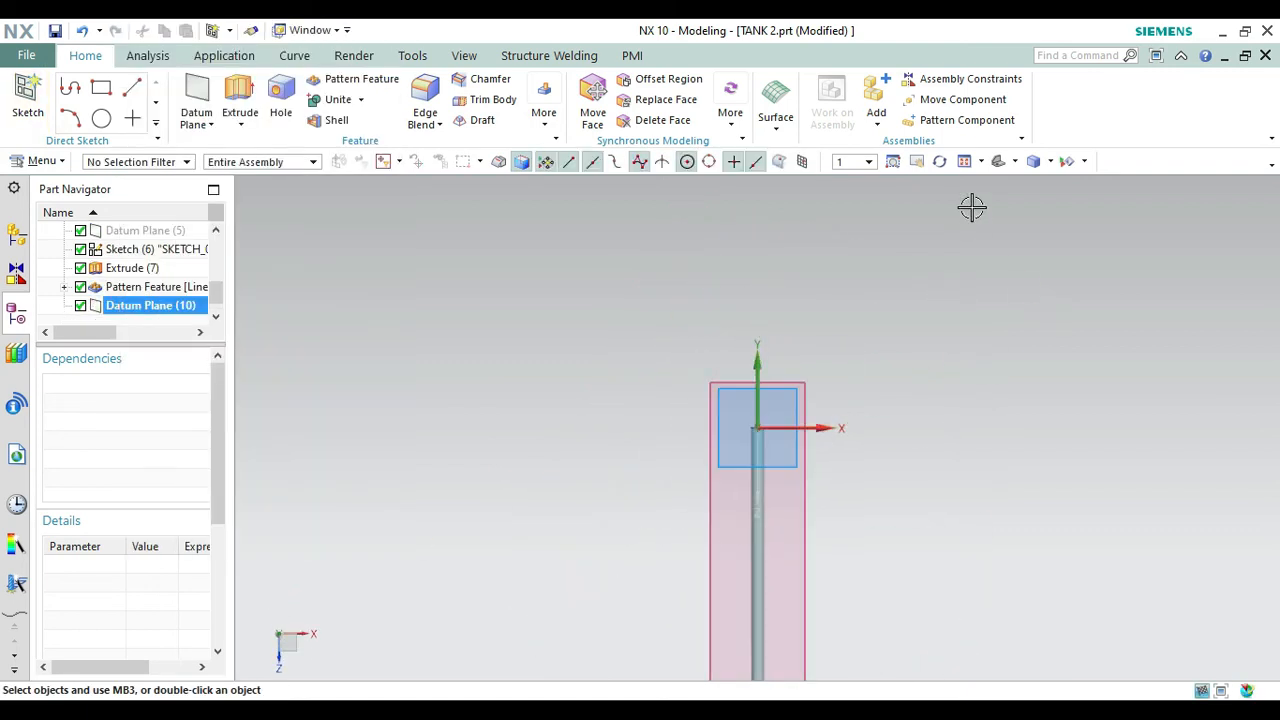
Sketch a 50 mm diameter circle on the vertical pole's centerline, about 160 mm from the sketch origin along the pole.
key(F6)
drag(614, 436, 846, 548)
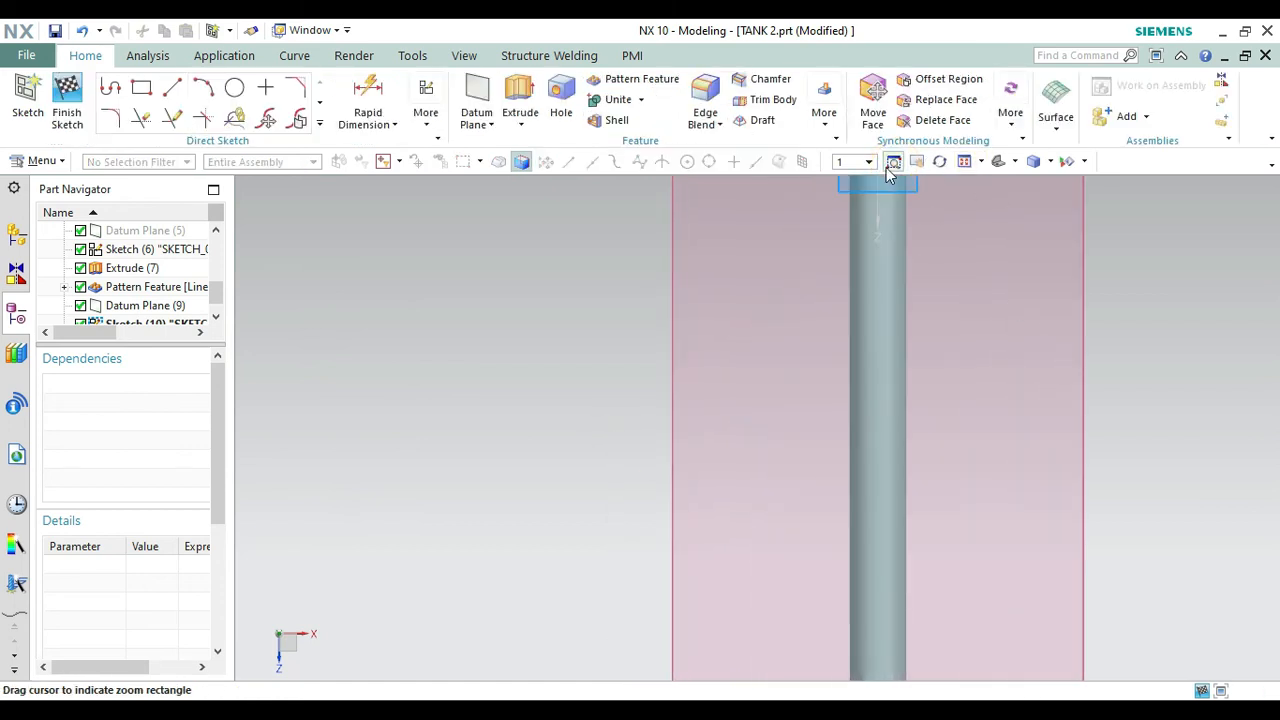
click(939, 161)
drag(1040, 254, 858, 384)
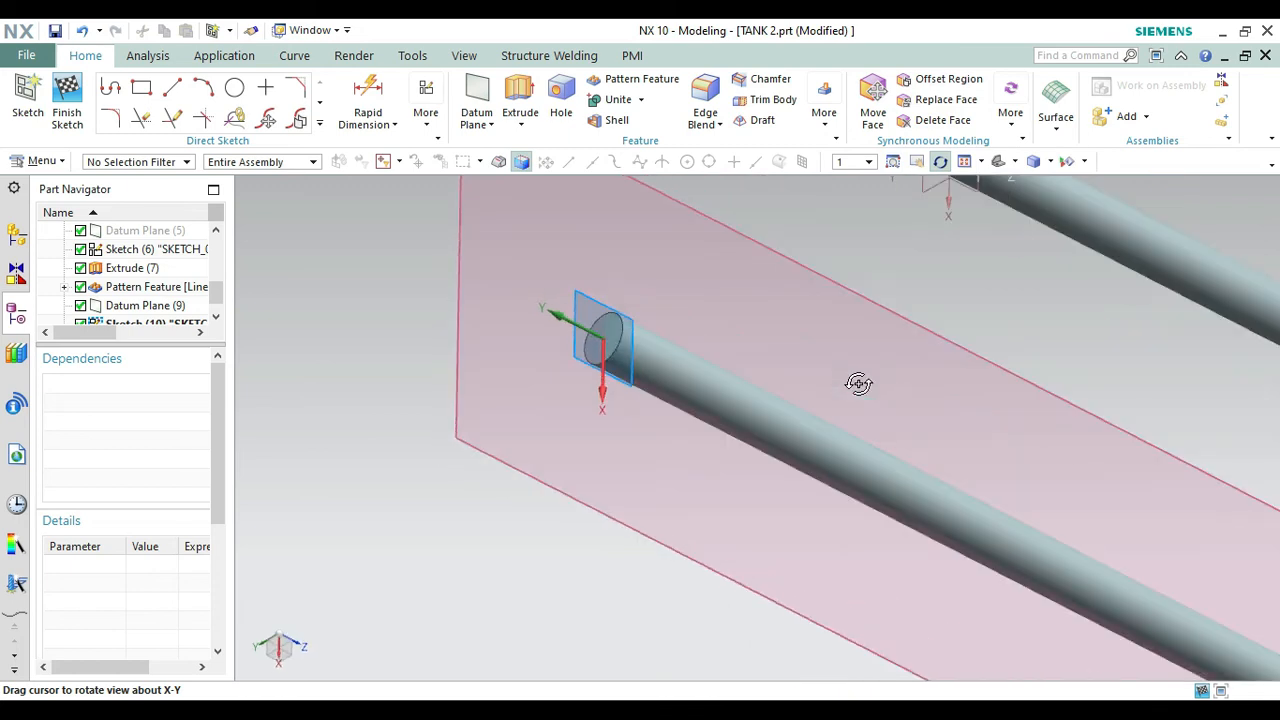
right_click(258, 436)
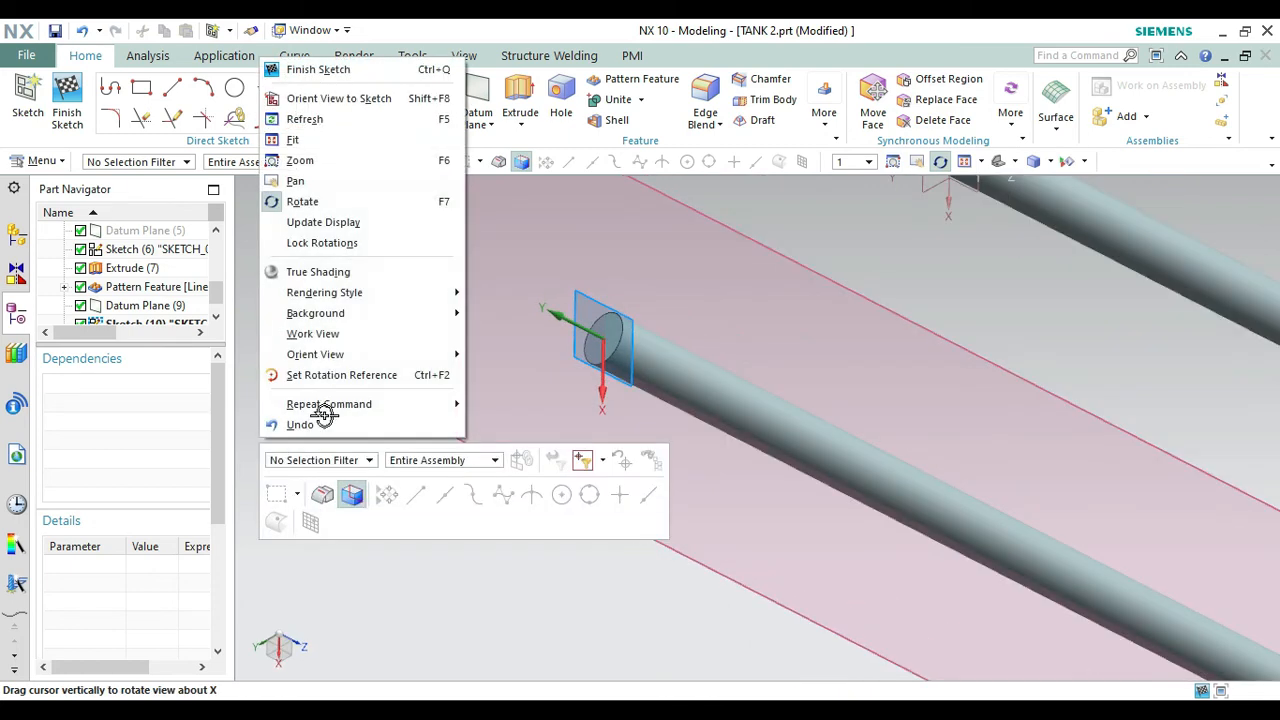
click(303, 94)
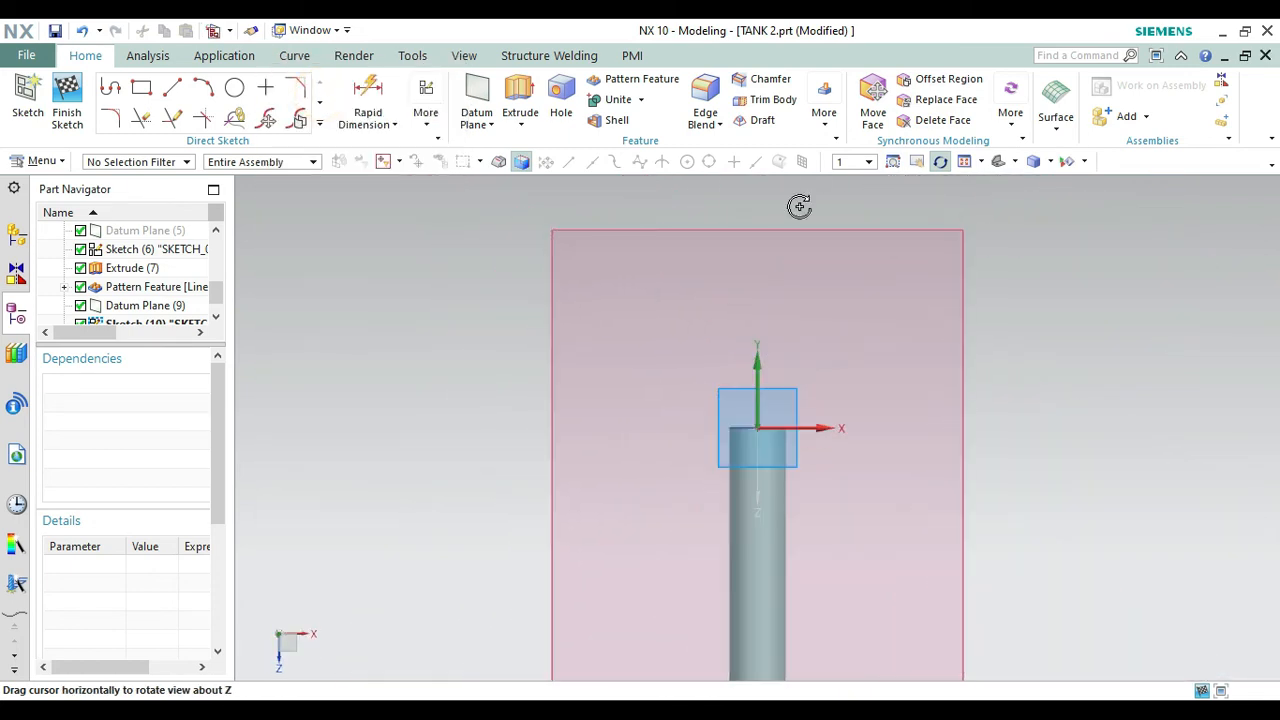
click(930, 163)
mouse_move(1085, 389)
shift+middle_down()
mouse_move(1054, 263)
mouse_move(1031, 244)
shift+middle_up()
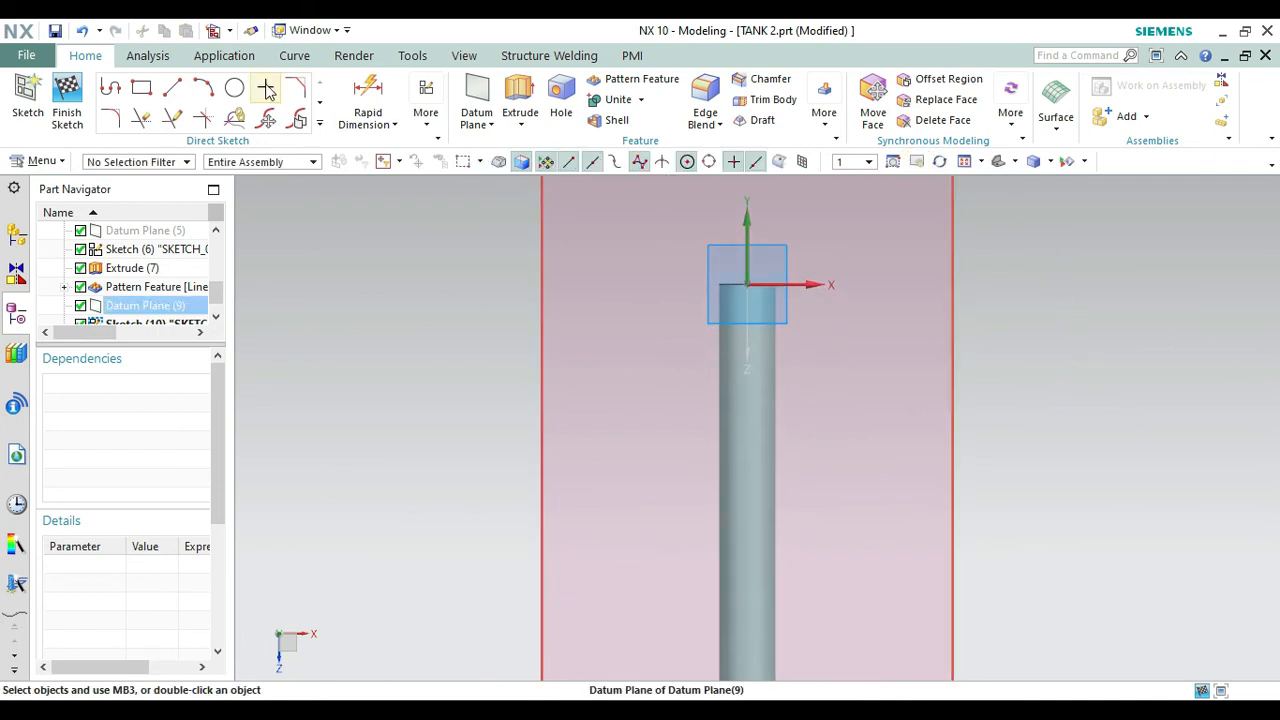
click(234, 88)
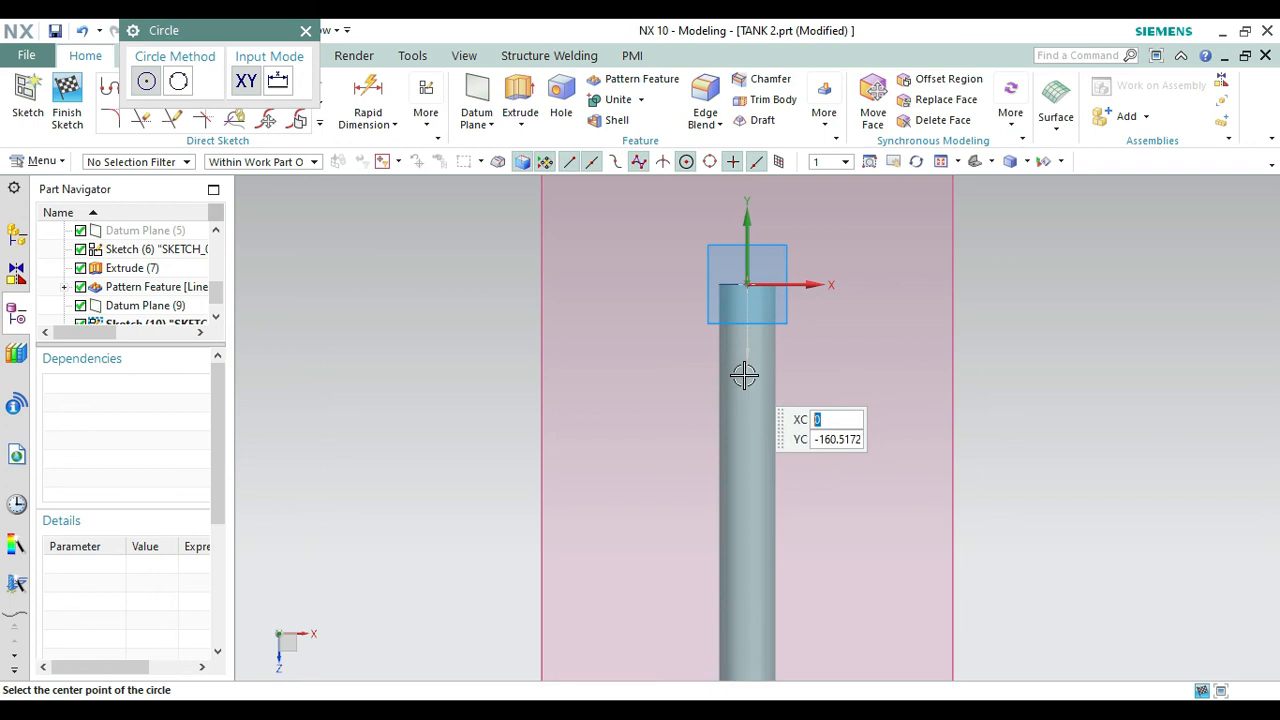
click(747, 375)
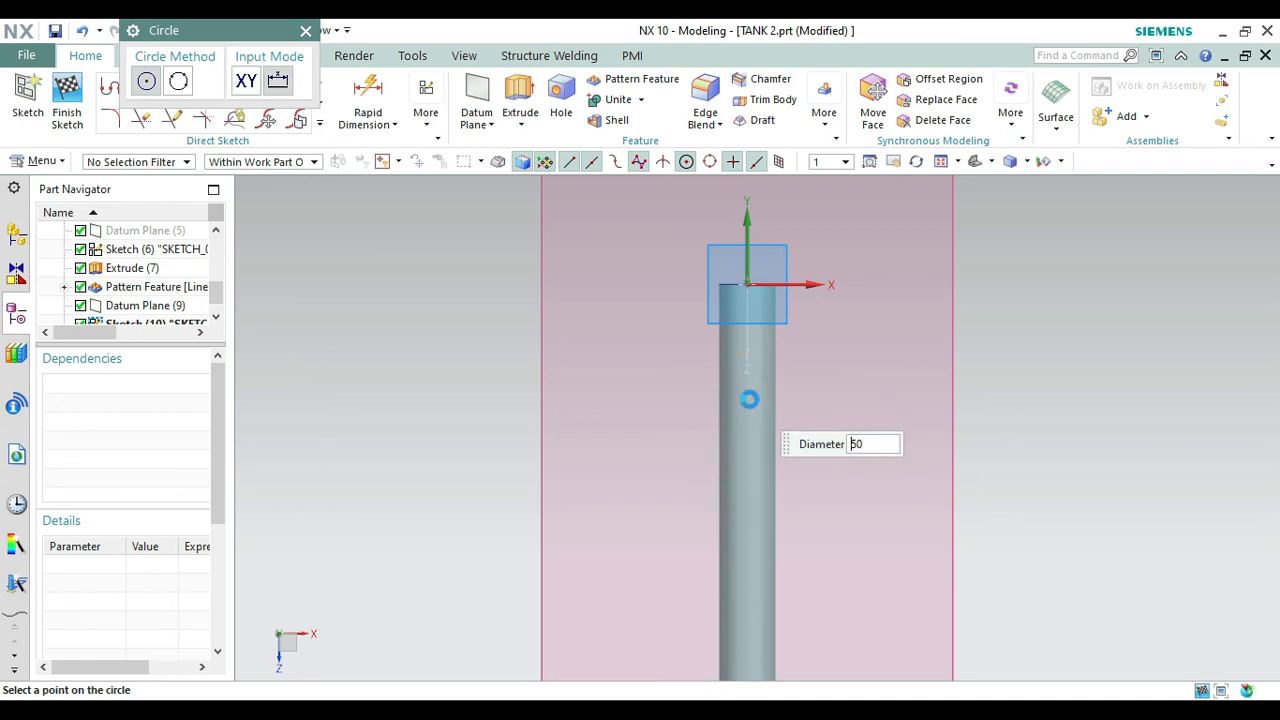
click(749, 399)
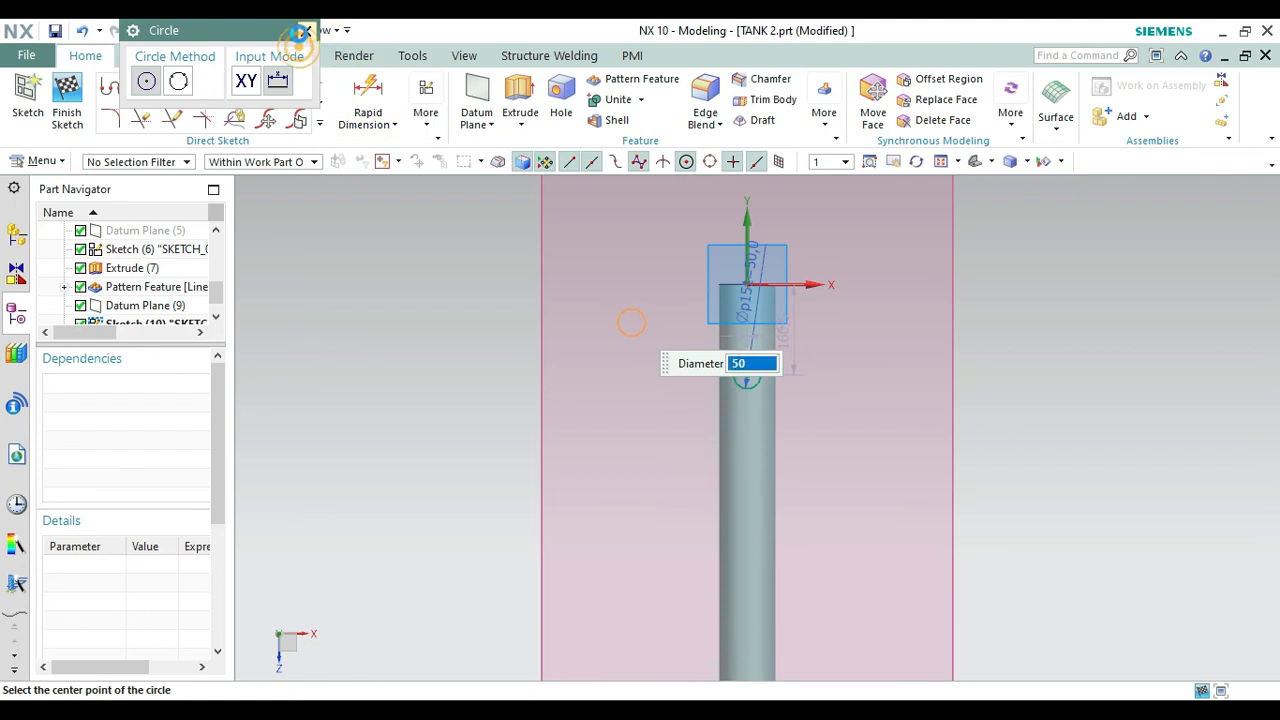
click(305, 31)
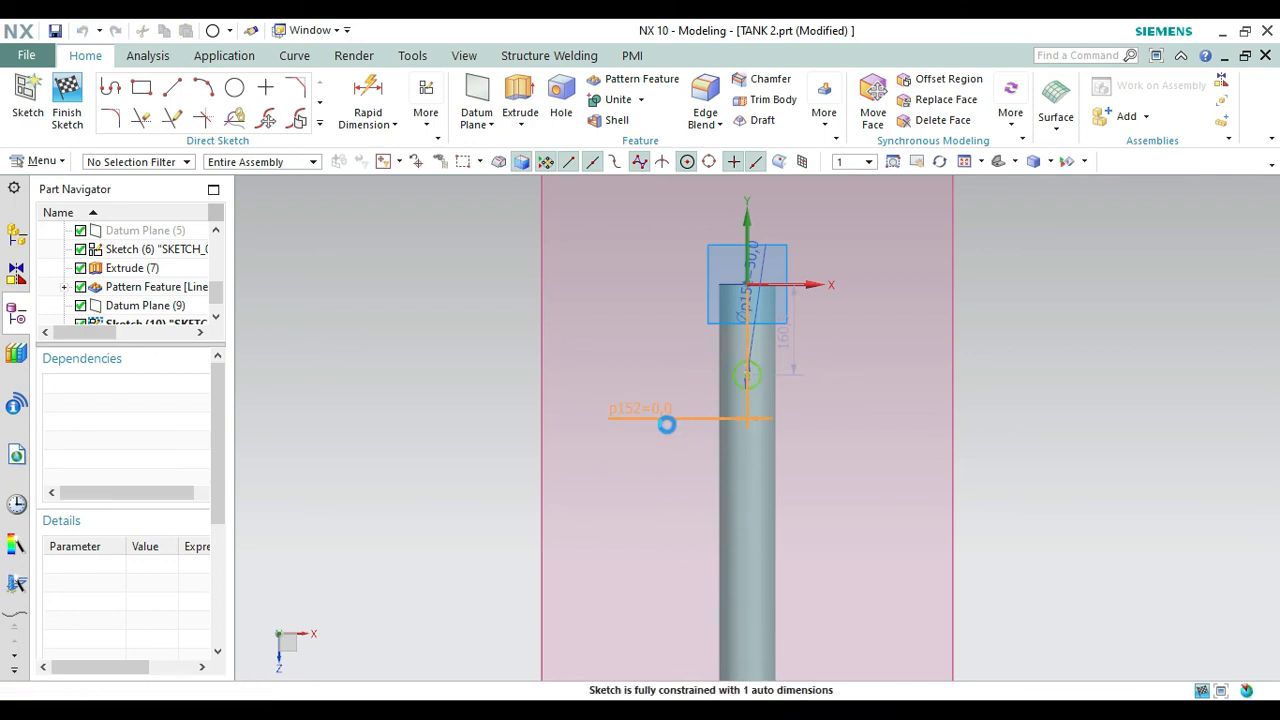
Set the distance between the sketch origin and the circle's center along the pole to 150 mm.
double_click(673, 421)
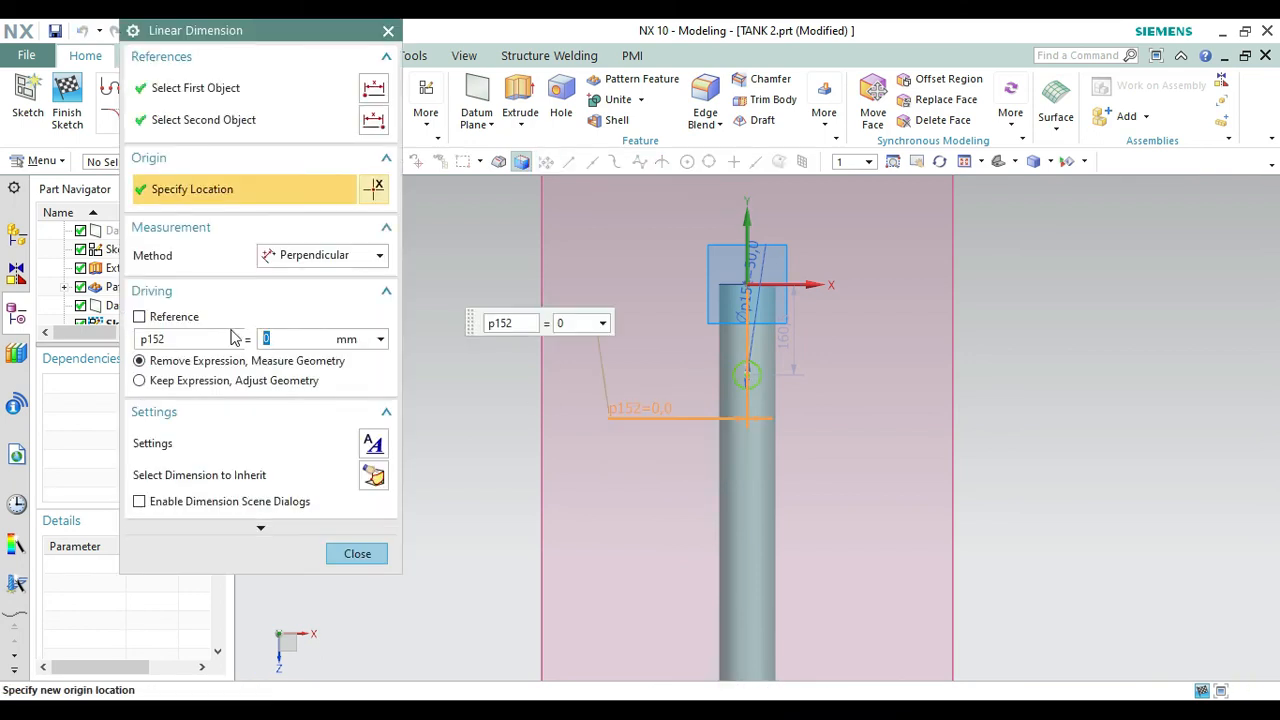
click(389, 33)
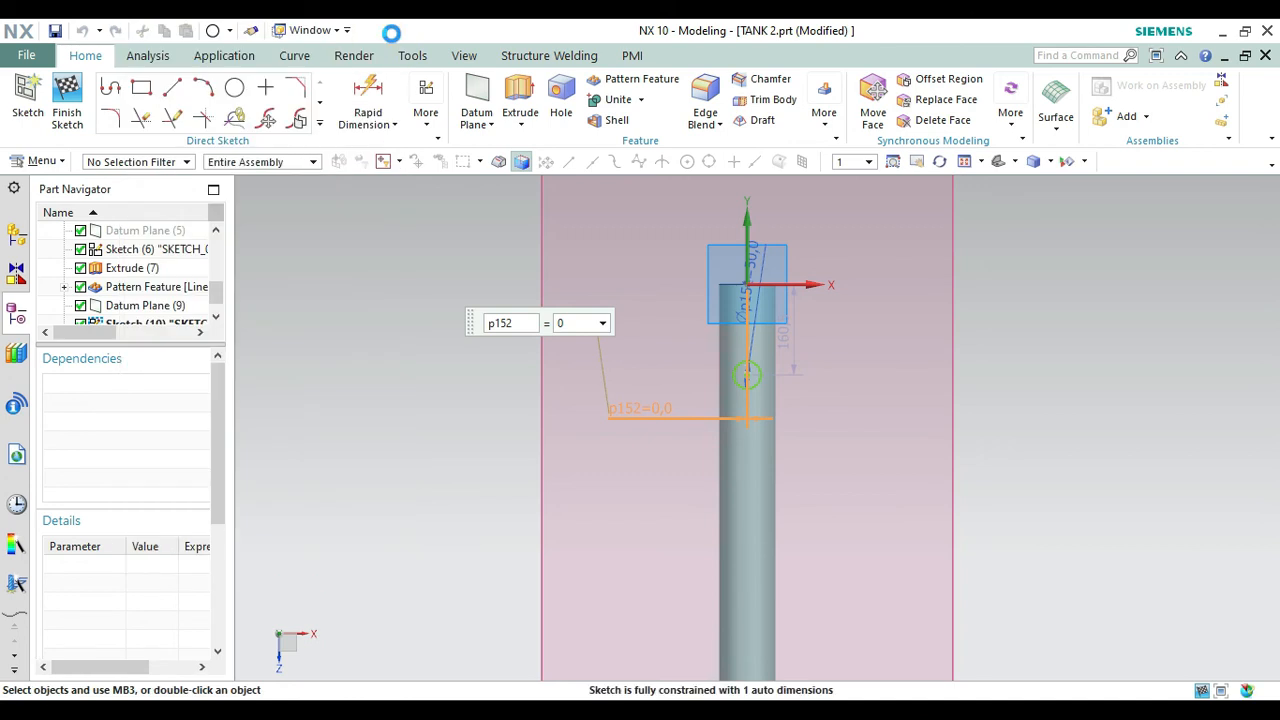
click(799, 340)
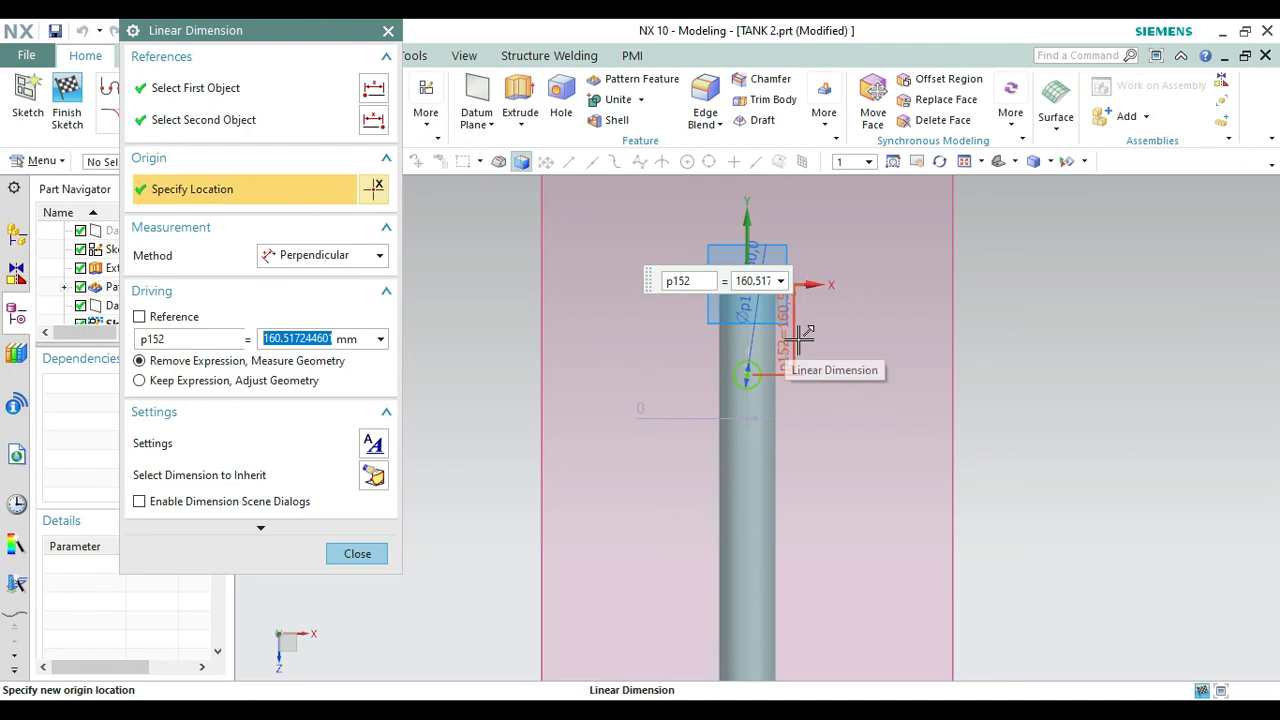
text(150)
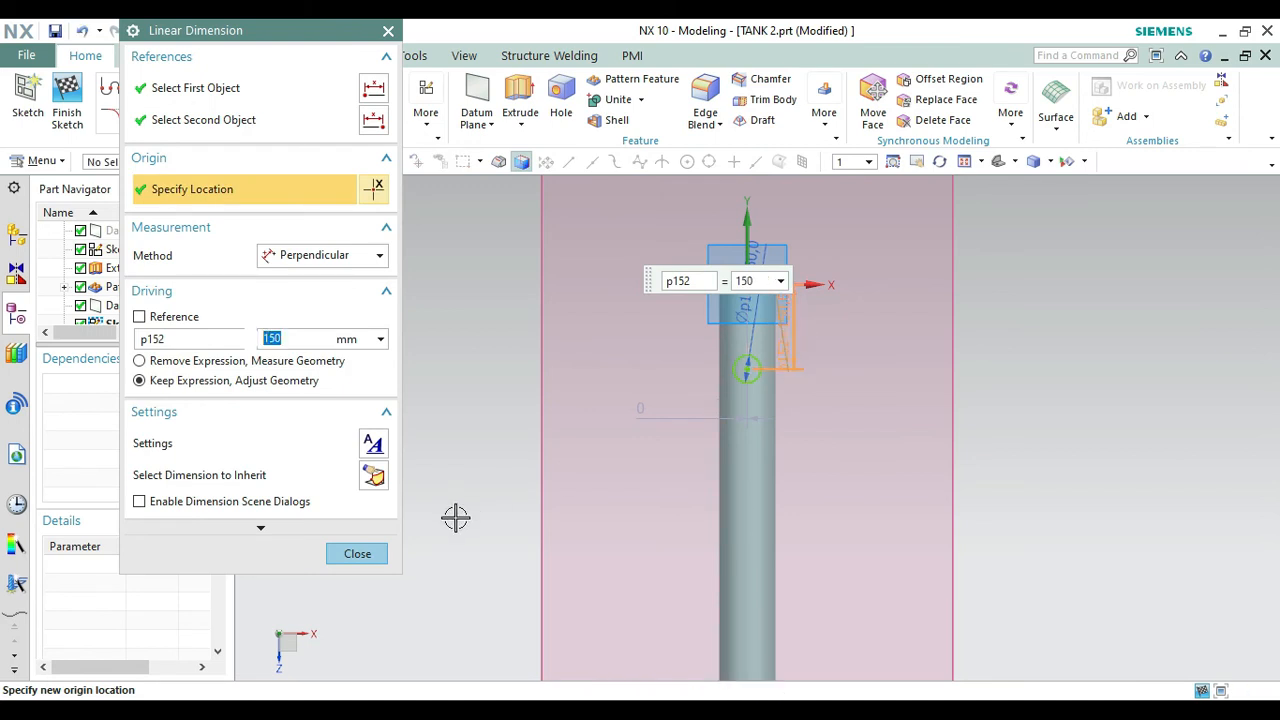
click(376, 554)
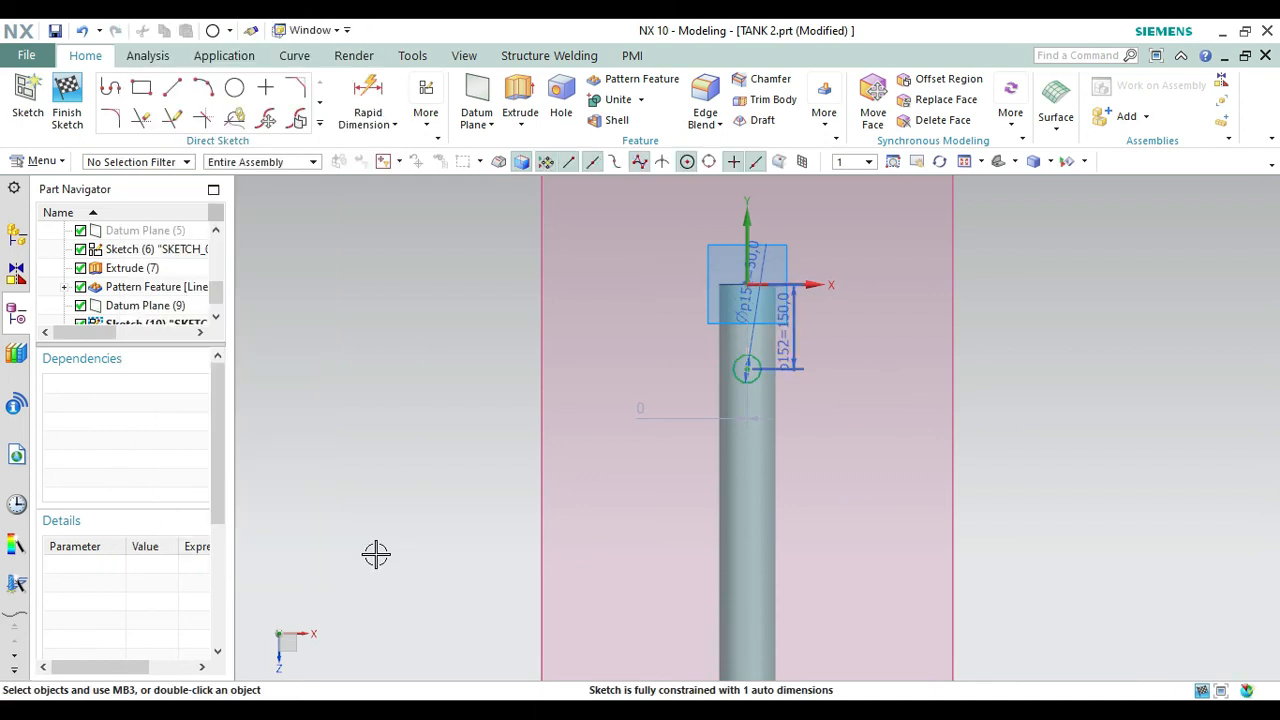
Extrude the circle from 0 mm until the original pole's vertical section, unite it with that pole's body, and save the part.
key(Home)
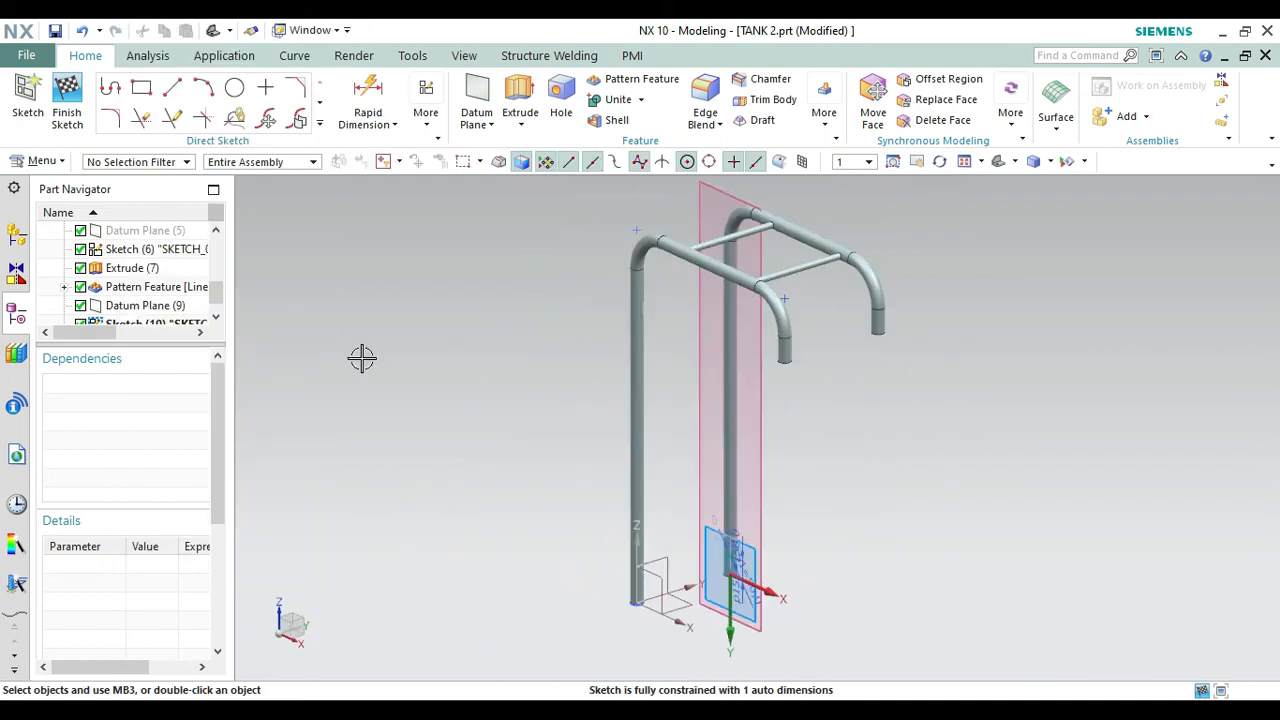
click(519, 92)
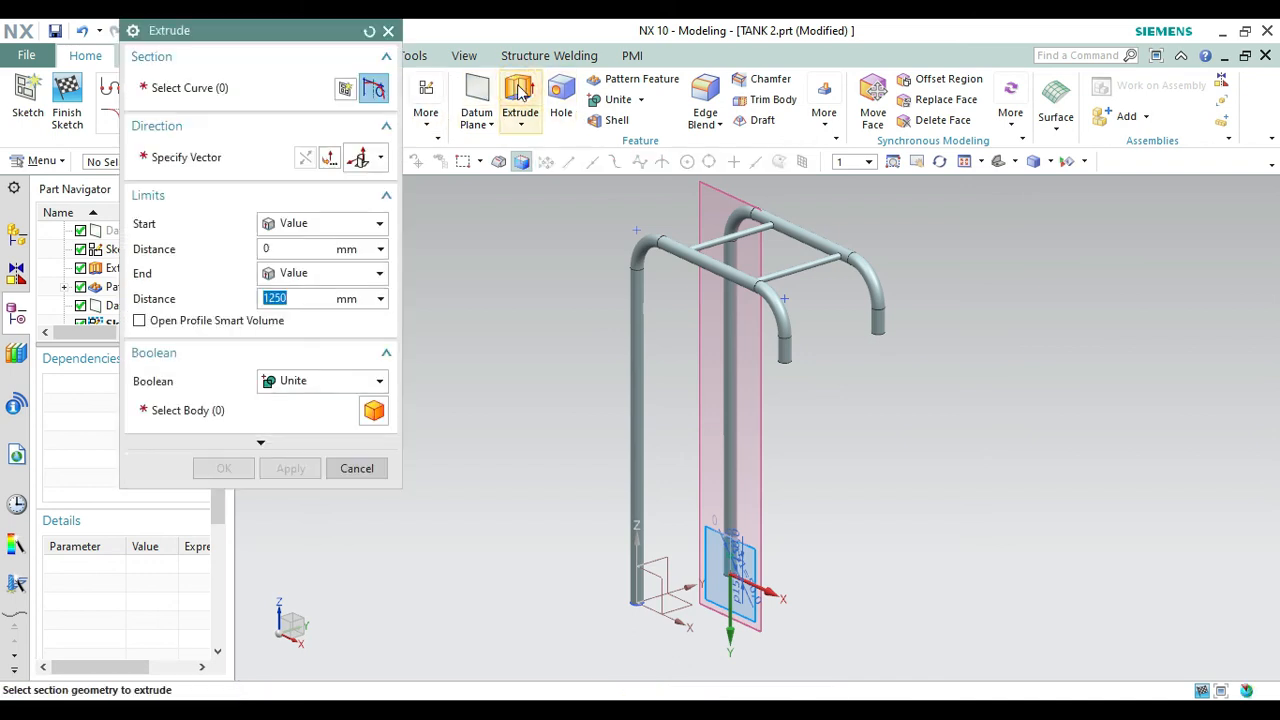
click(313, 157)
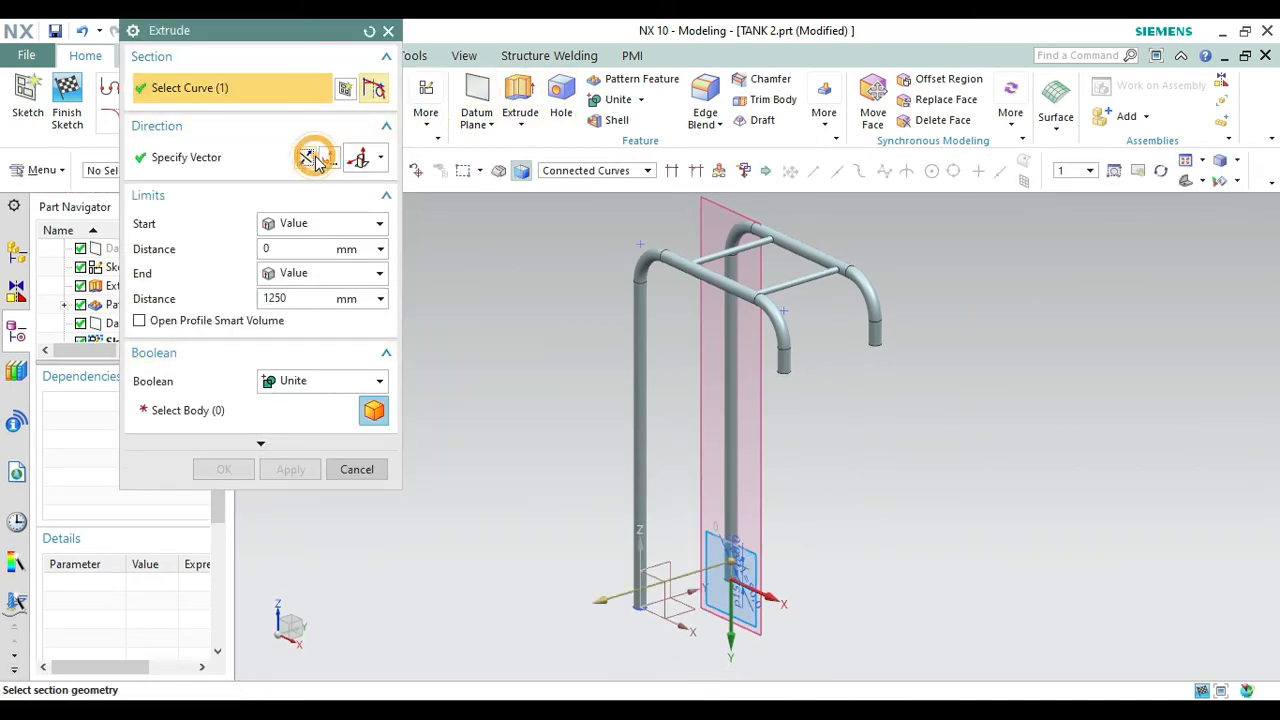
click(1160, 171)
drag(1074, 363, 1000, 360)
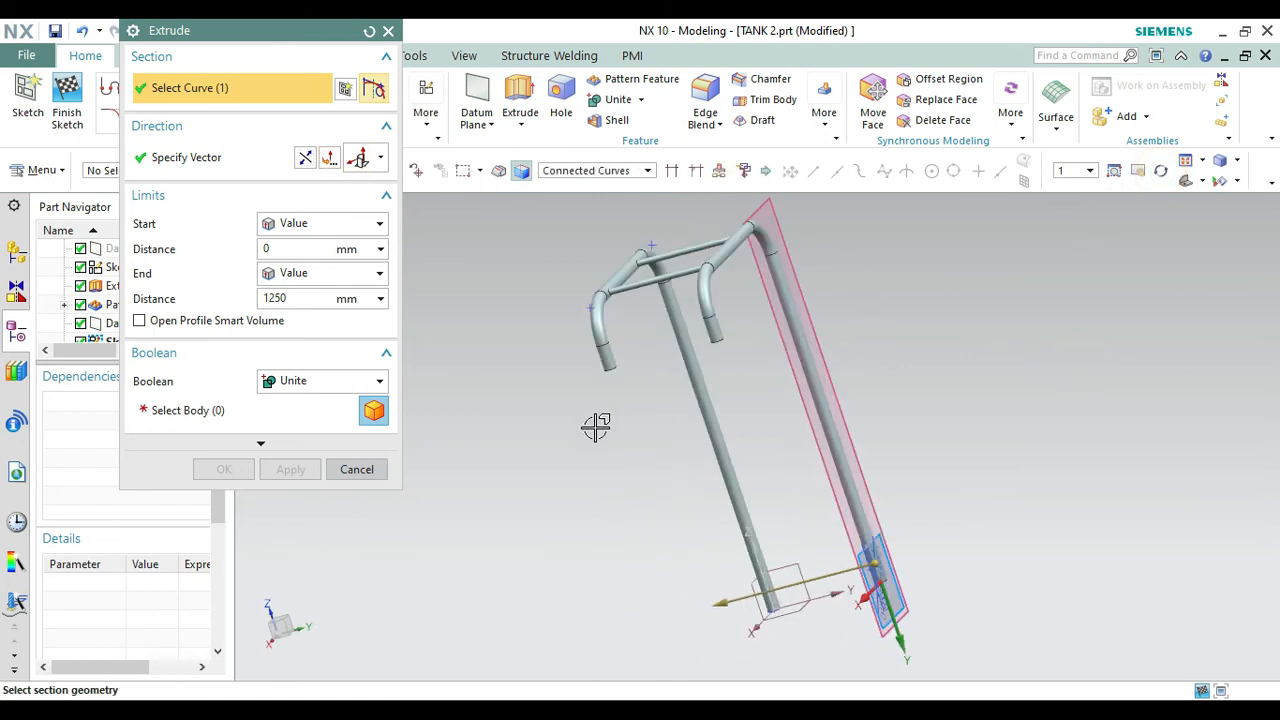
click(262, 413)
click(748, 531)
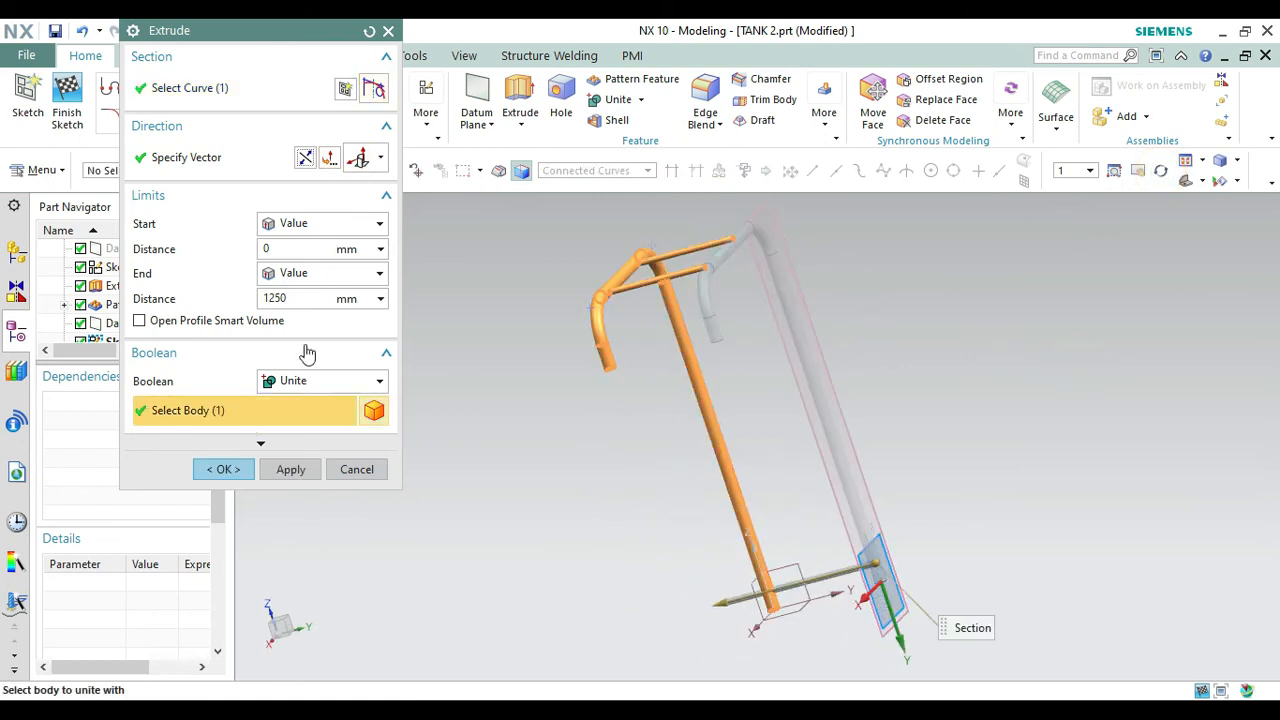
click(315, 279)
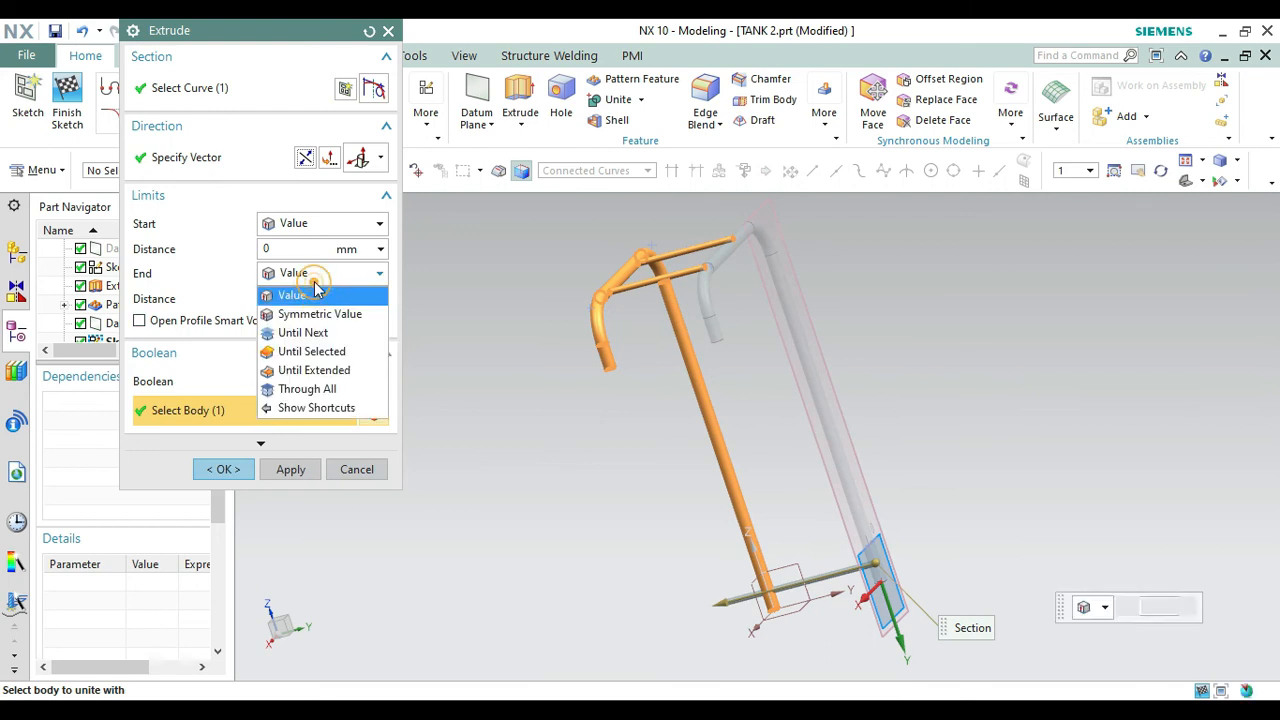
click(306, 350)
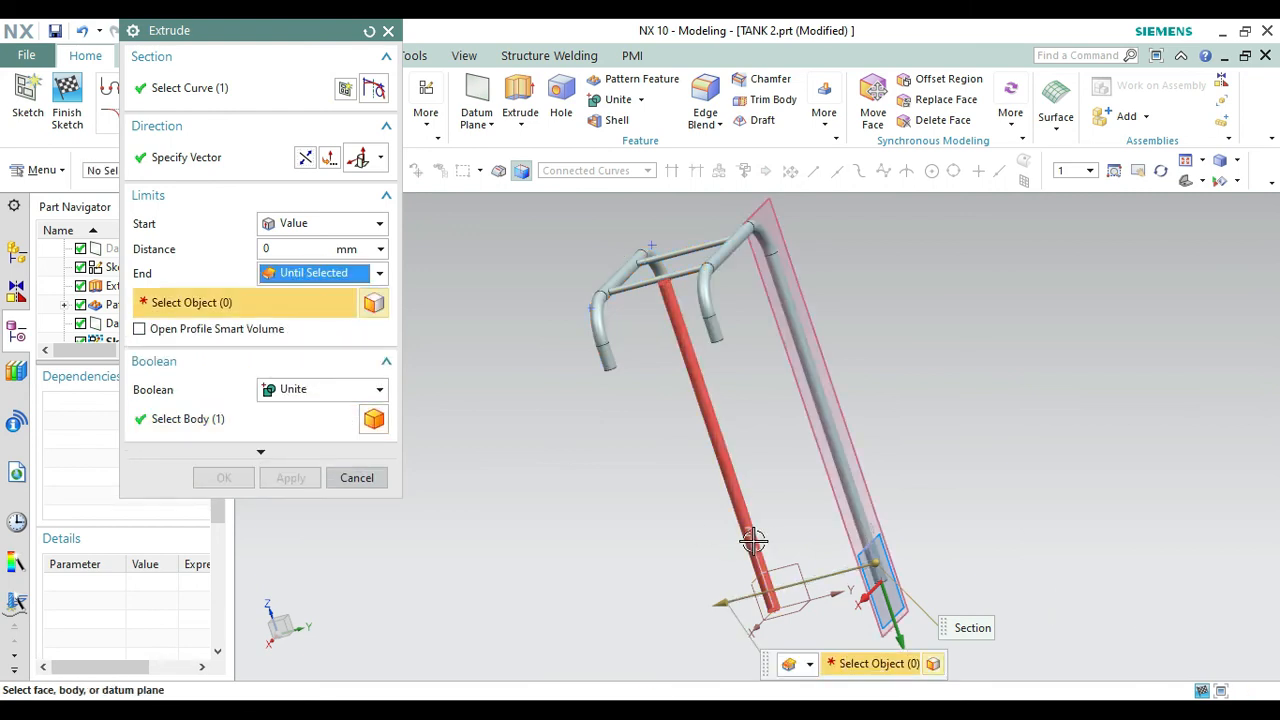
click(754, 540)
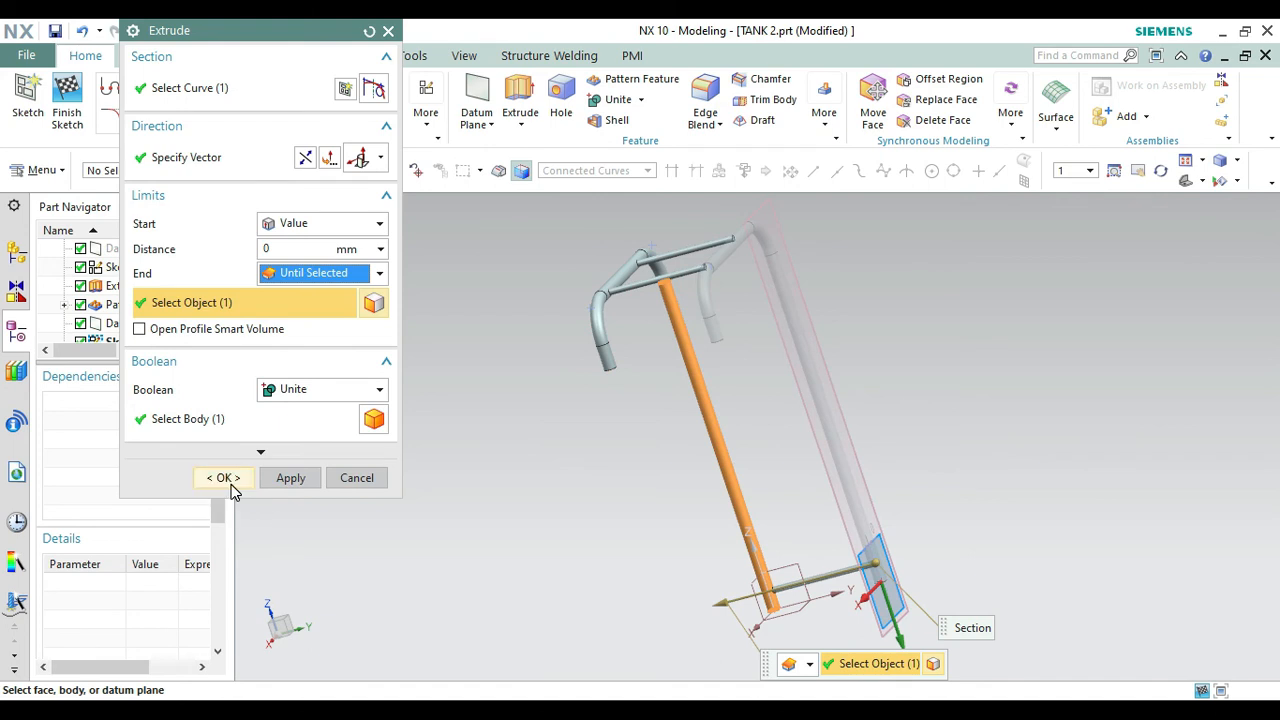
click(228, 479)
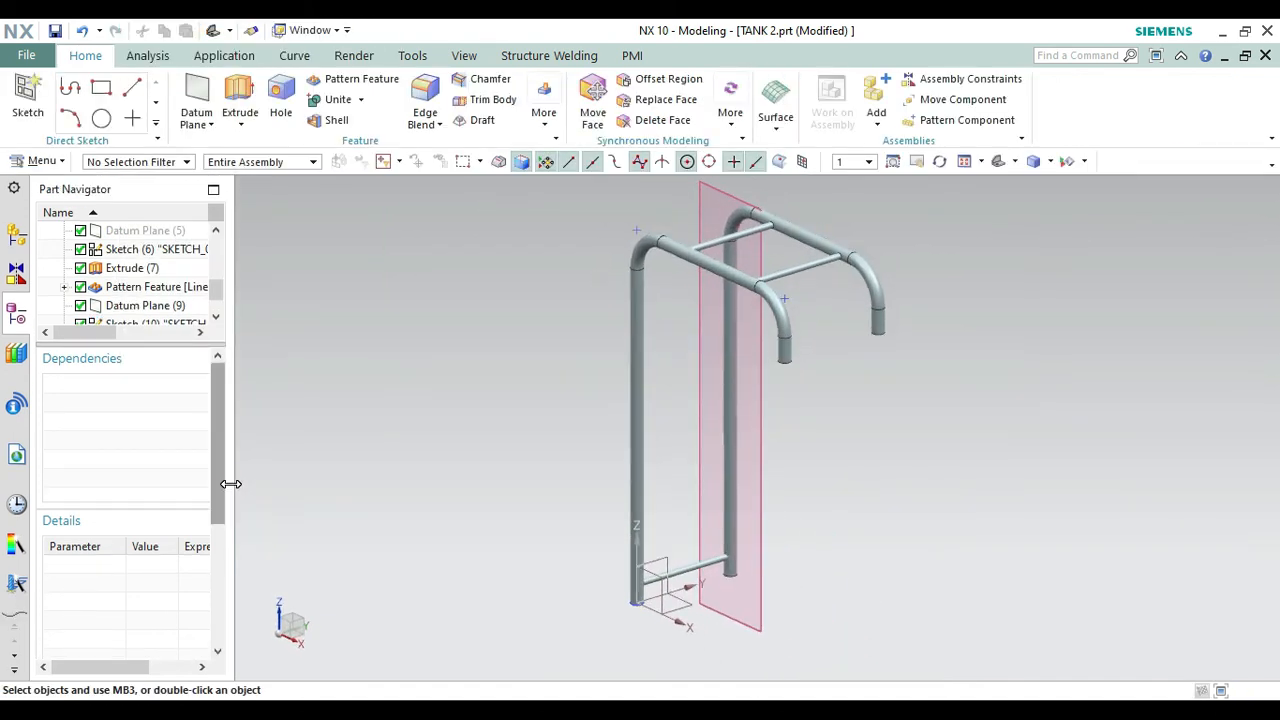
key(ctrl+s)
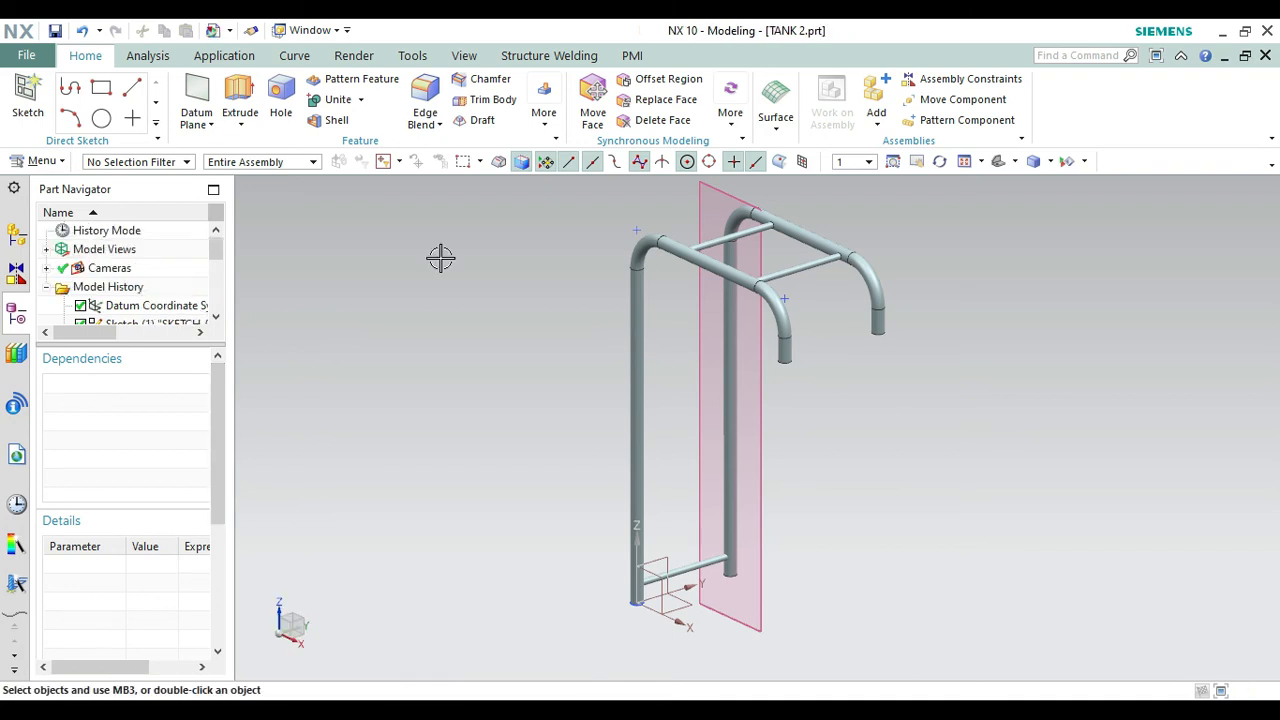
Create a linear pattern of the new lower crossbar along the Z-axis with a count of 5 and a 600 mm pitch.
click(356, 79)
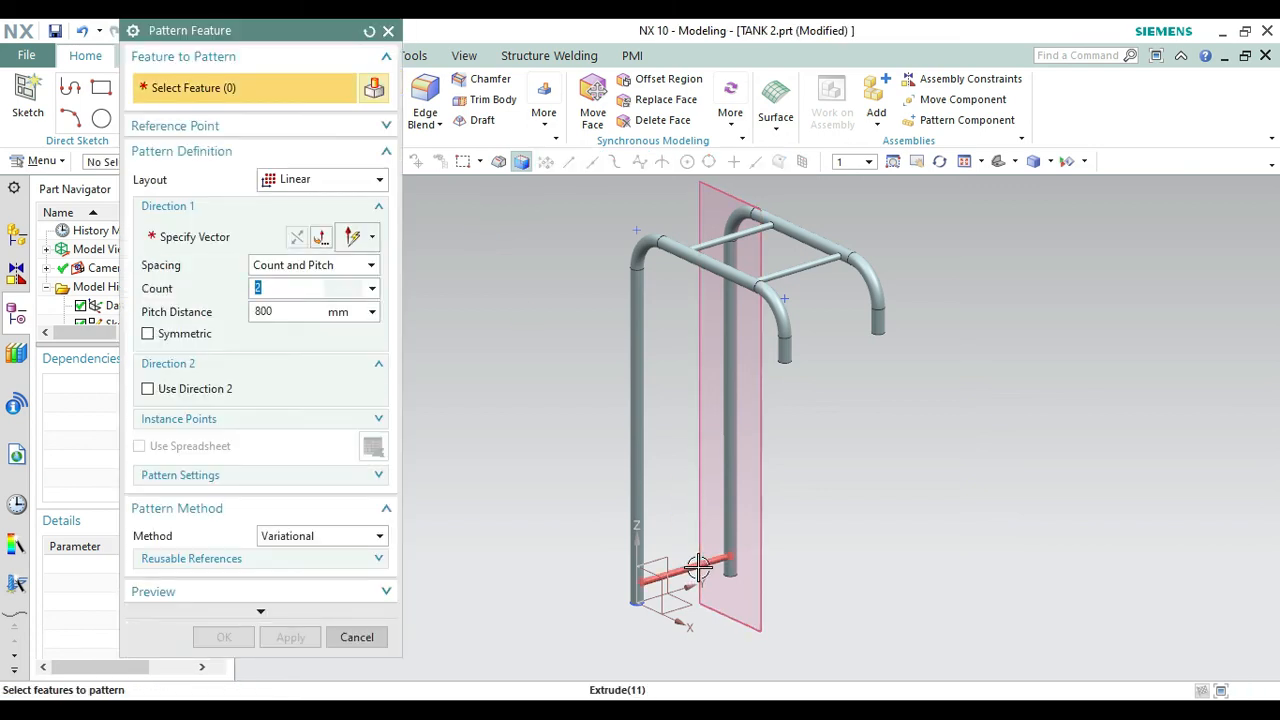
click(697, 568)
click(267, 287)
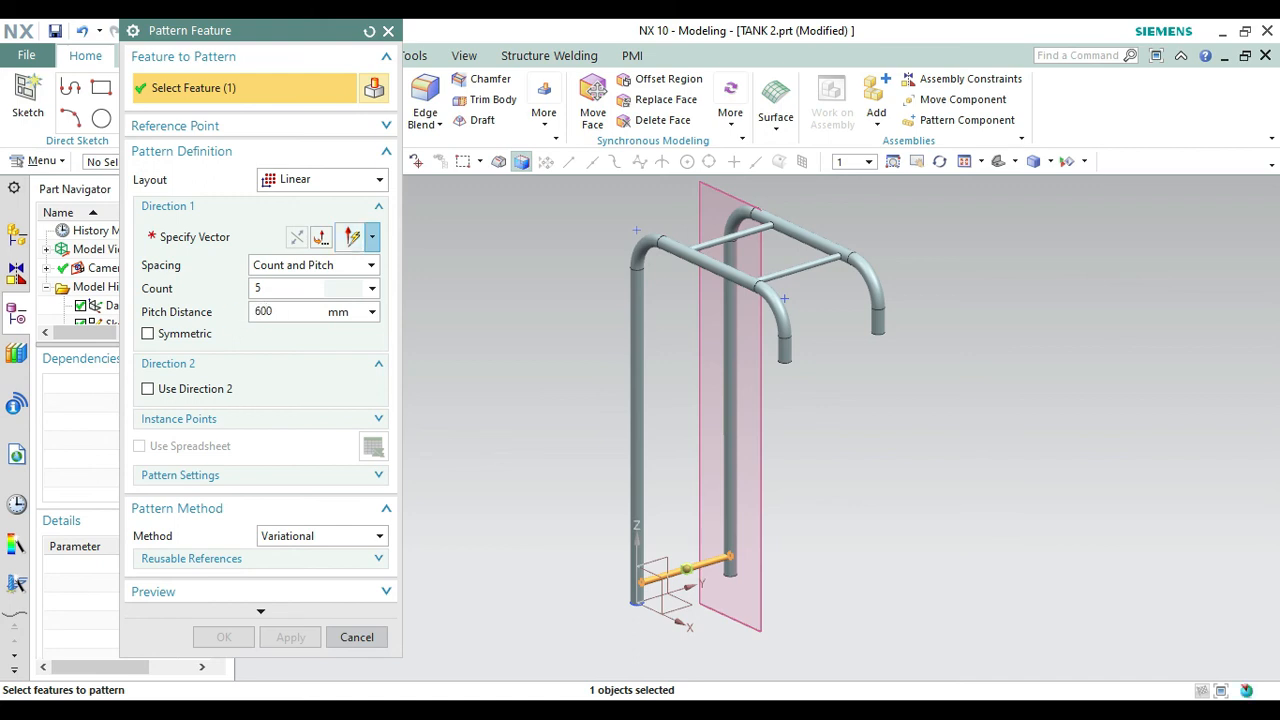
key(Return)
click(200, 237)
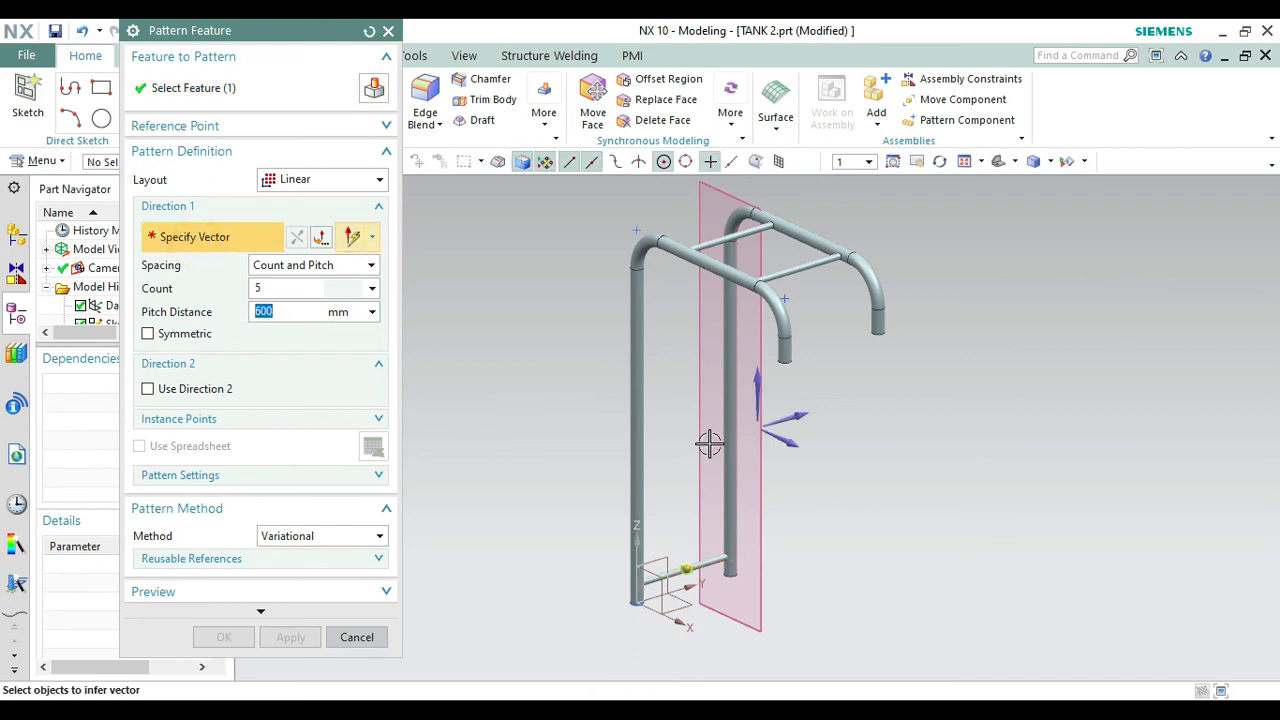
click(760, 380)
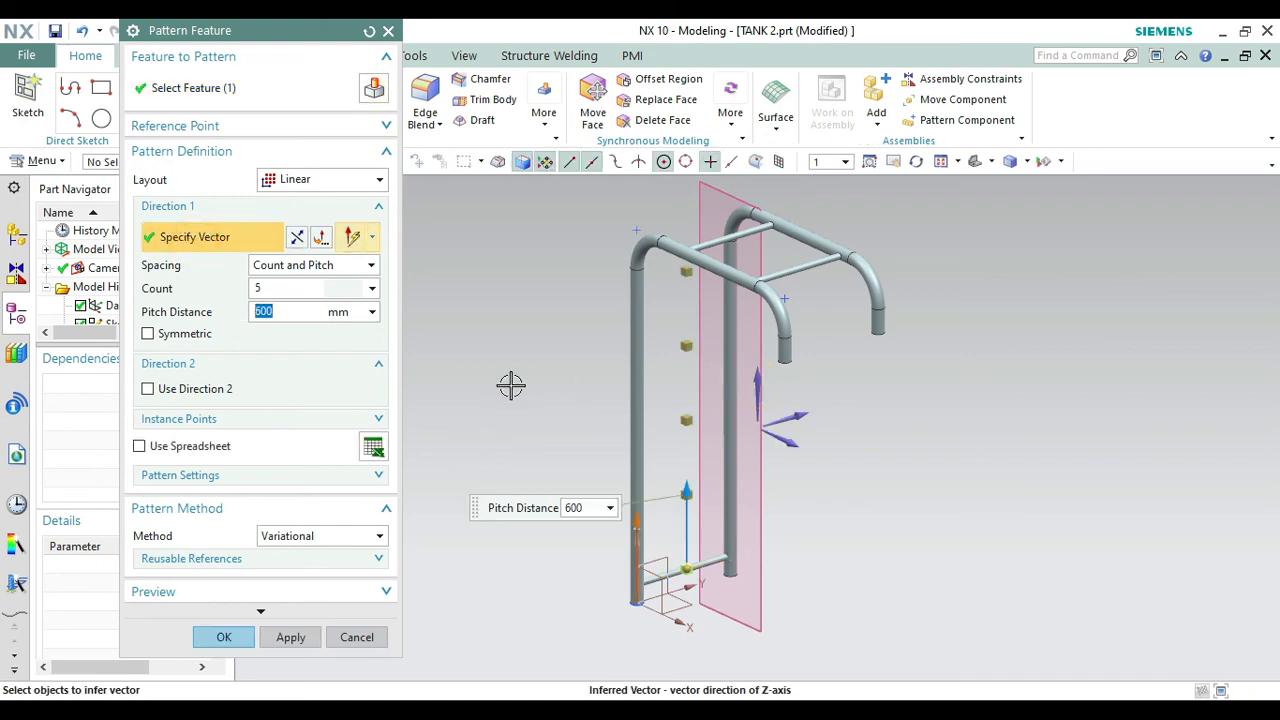
click(238, 641)
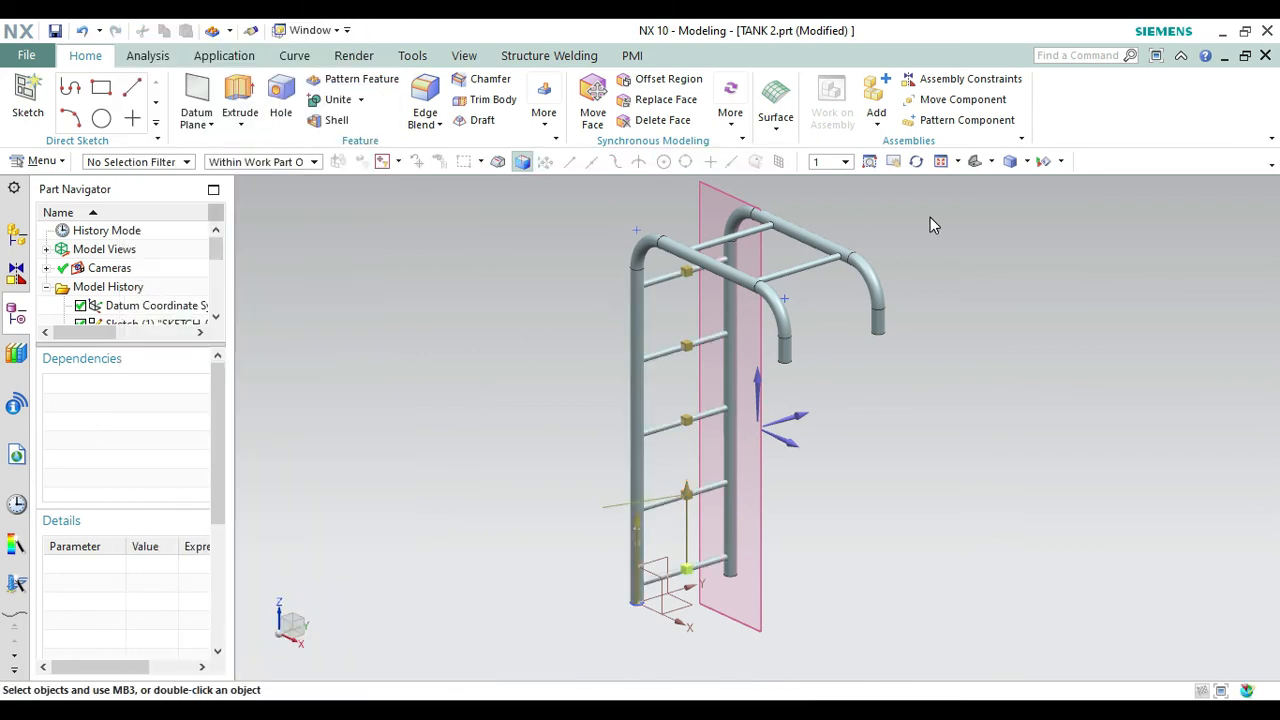
Inspect the patterned crossbars between the vertical pole sections from different sides.
click(940, 161)
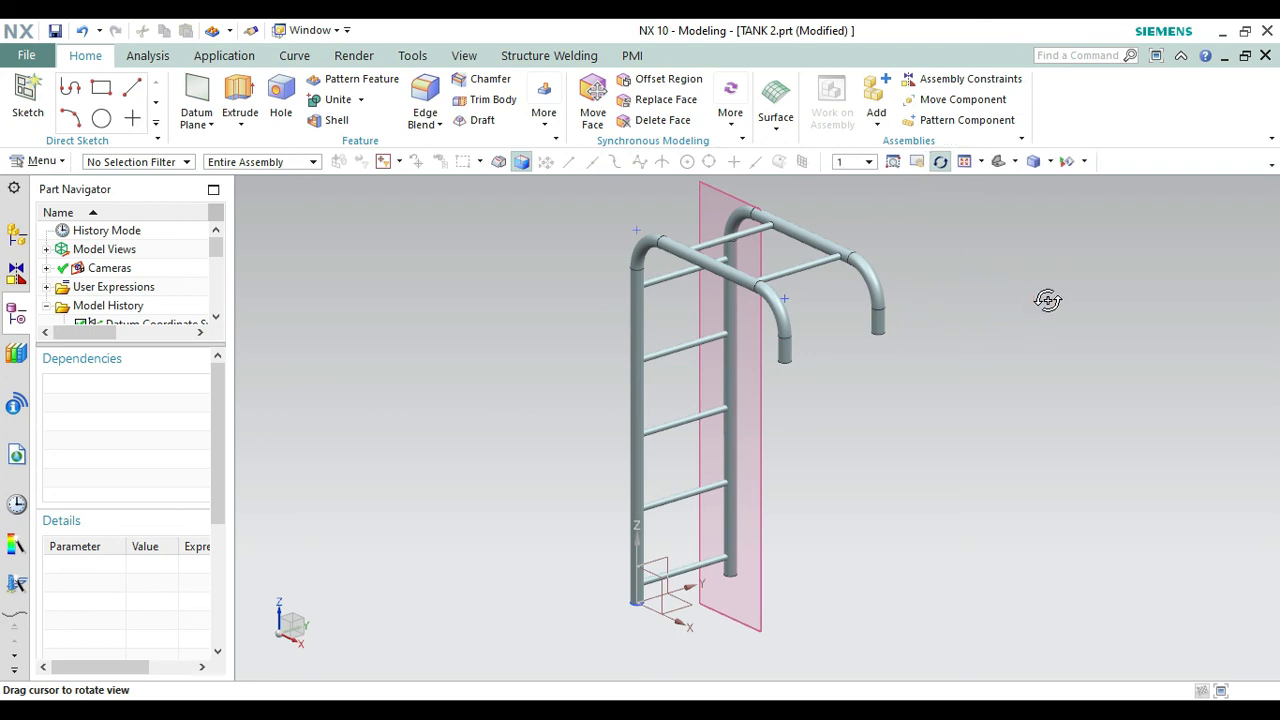
drag(1048, 300, 1003, 342)
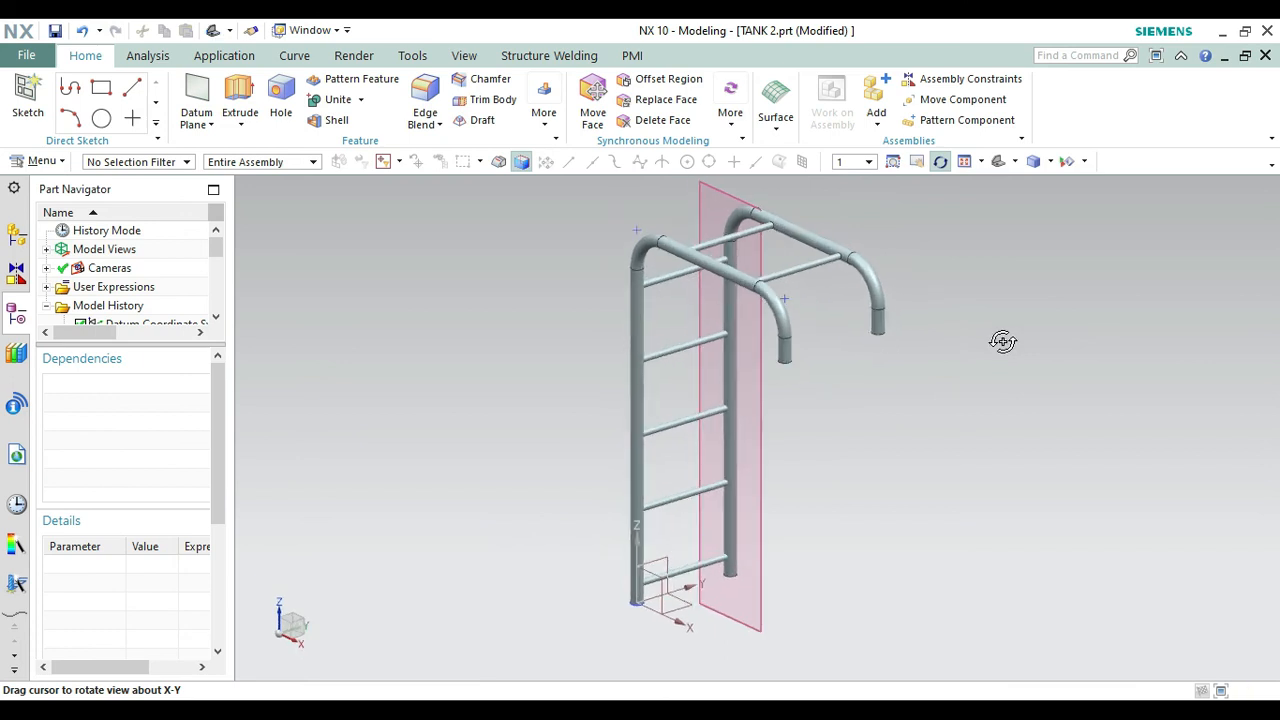
click(937, 162)
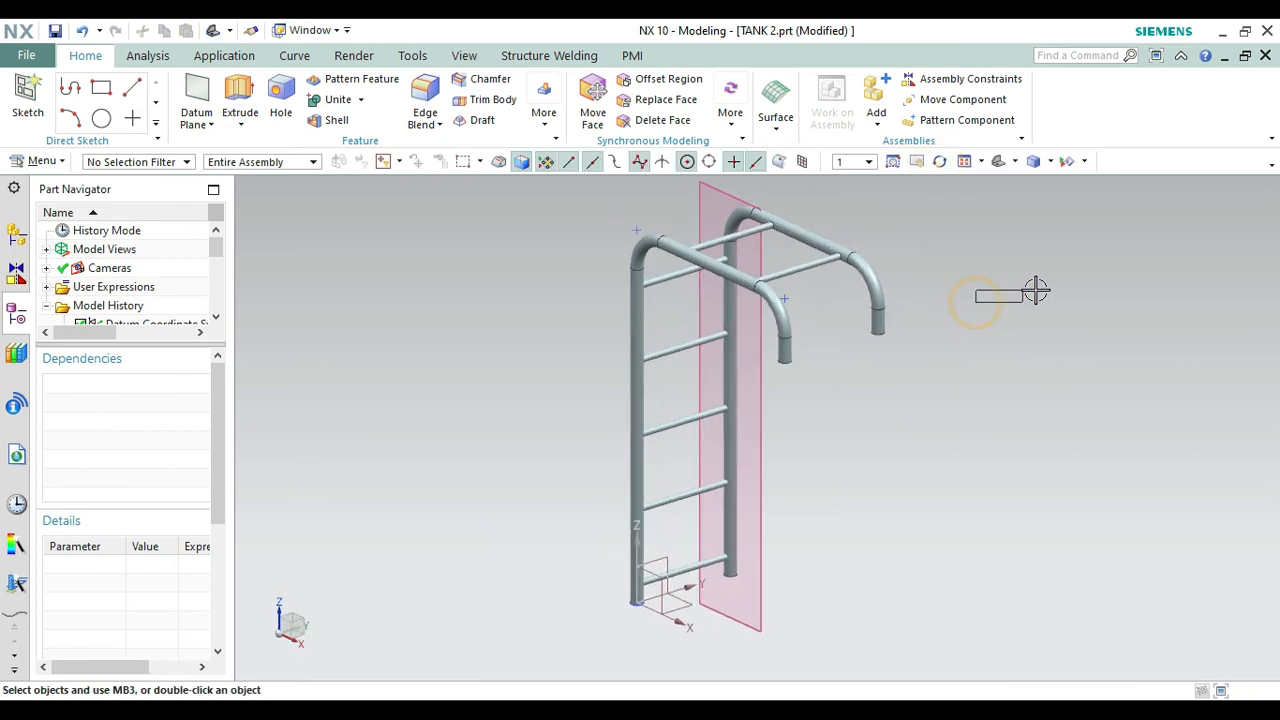
click(940, 162)
drag(937, 294, 723, 357)
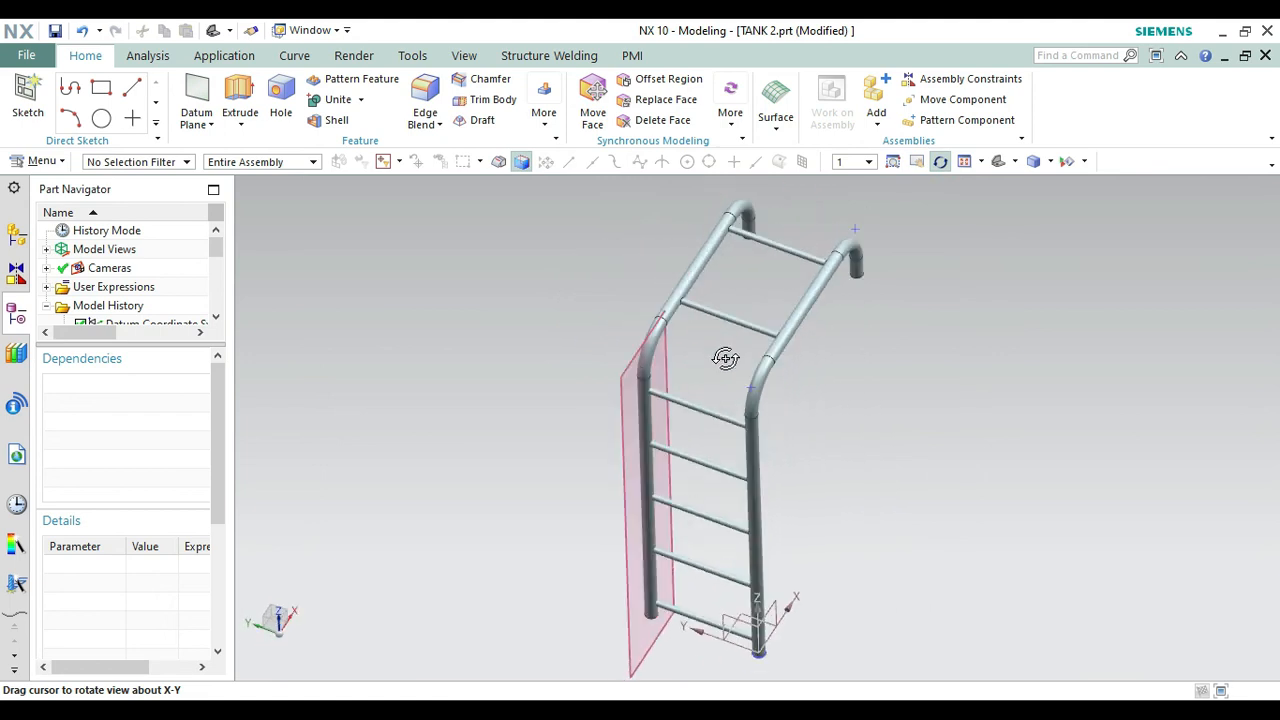
key(Escape)
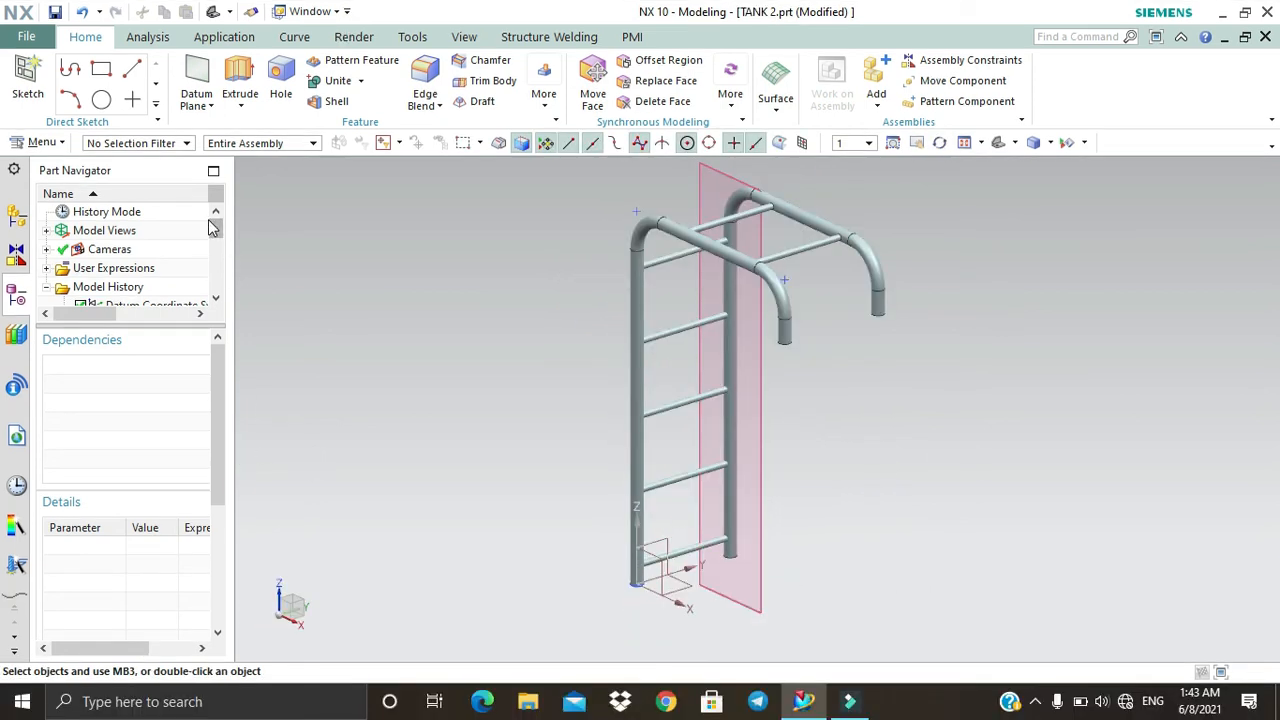
Edit the extrusion of the lowest crossbar between the vertical sections and set its start distance to 50 mm.
click(210, 224)
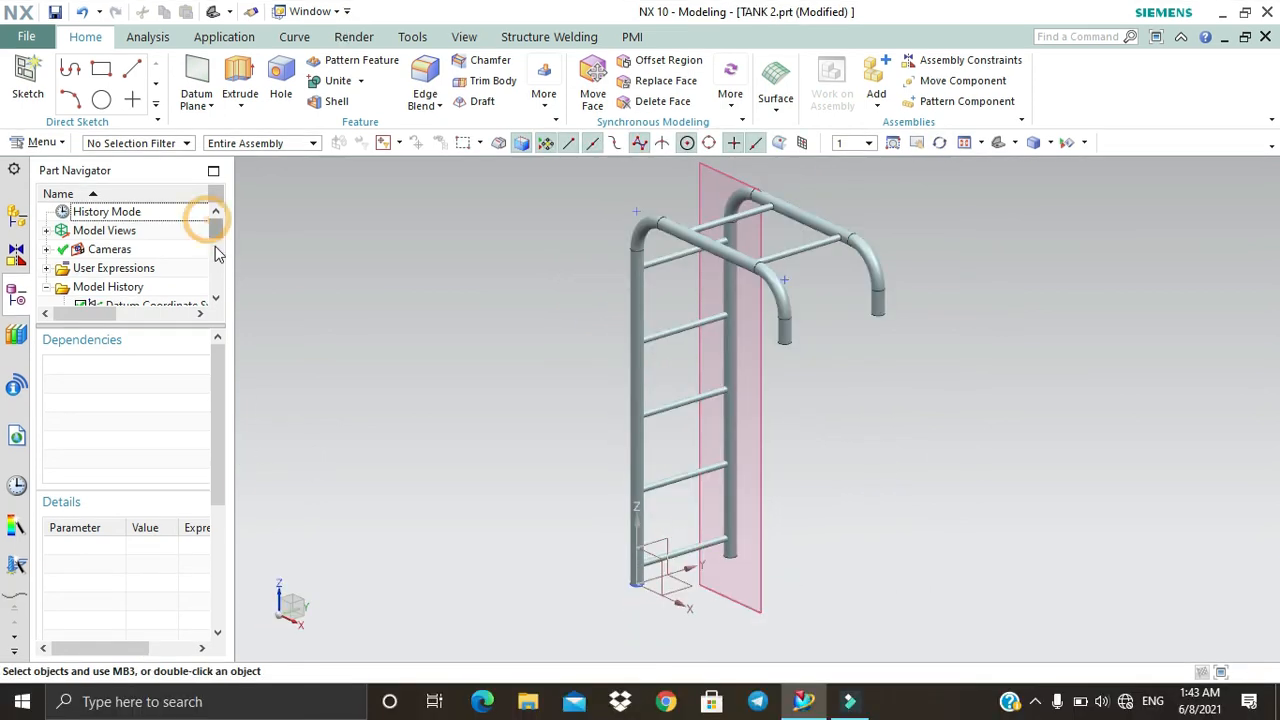
drag(221, 240, 226, 287)
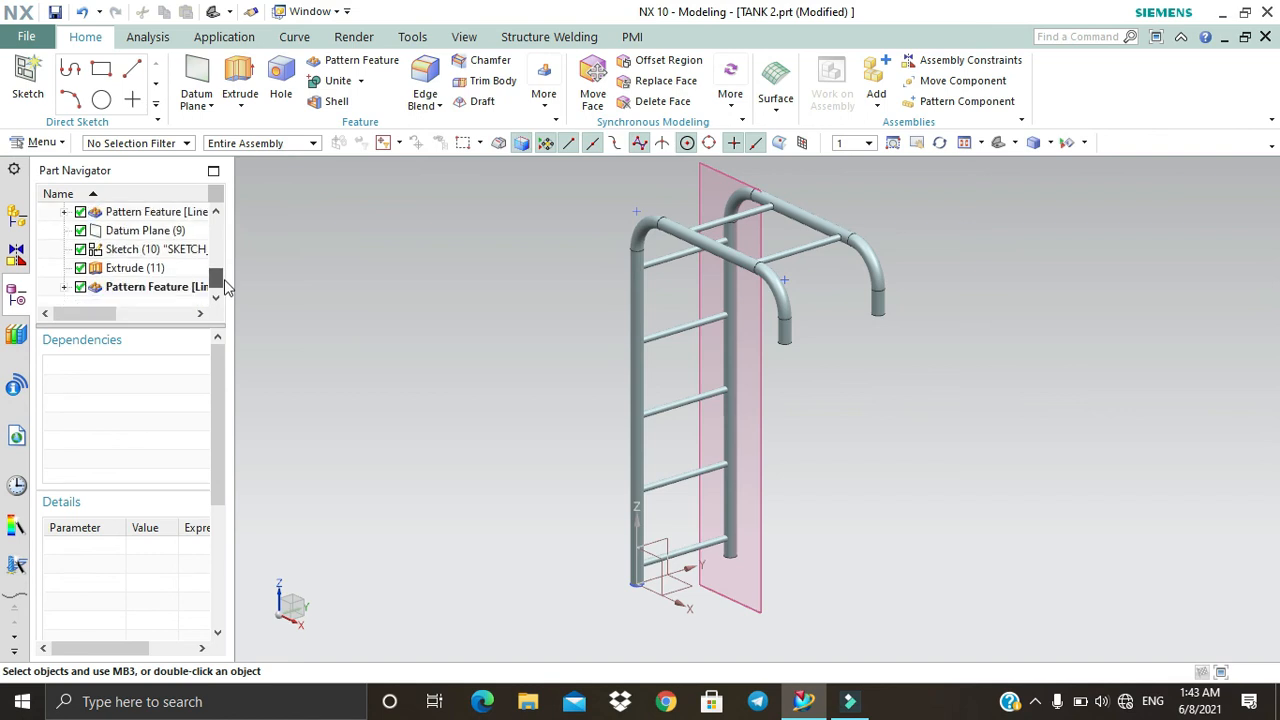
click(160, 268)
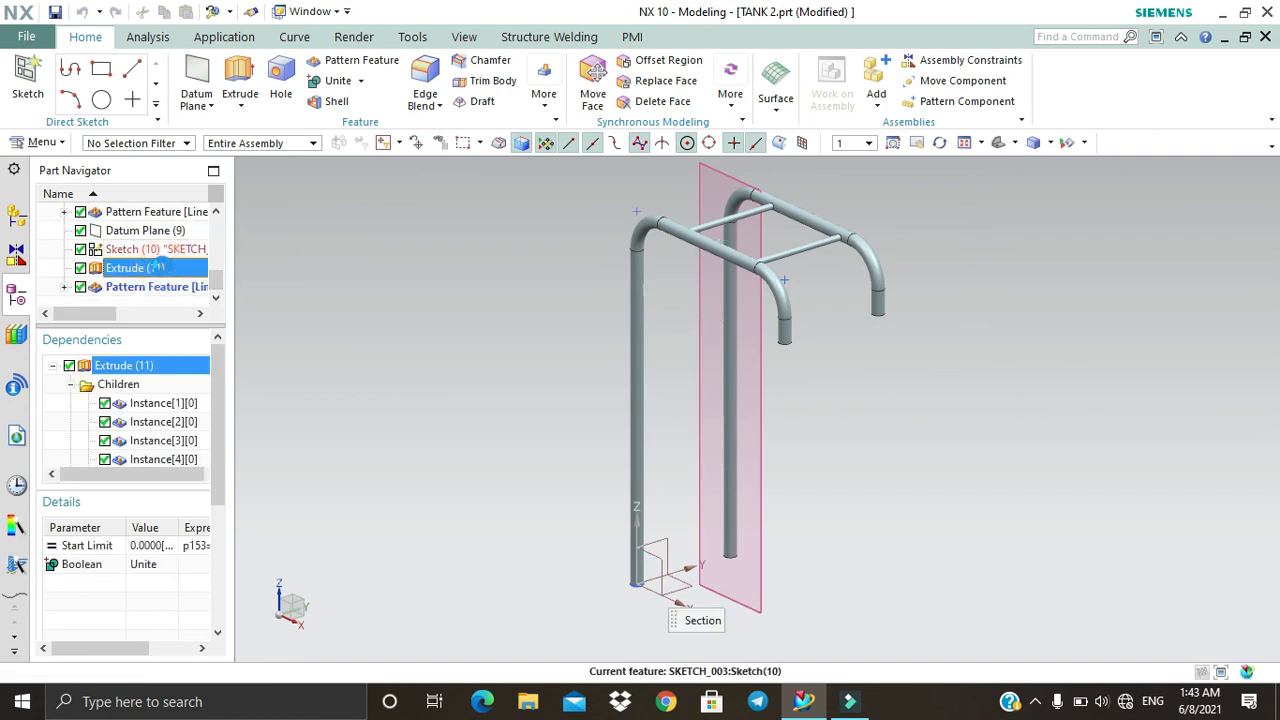
double_click(155, 268)
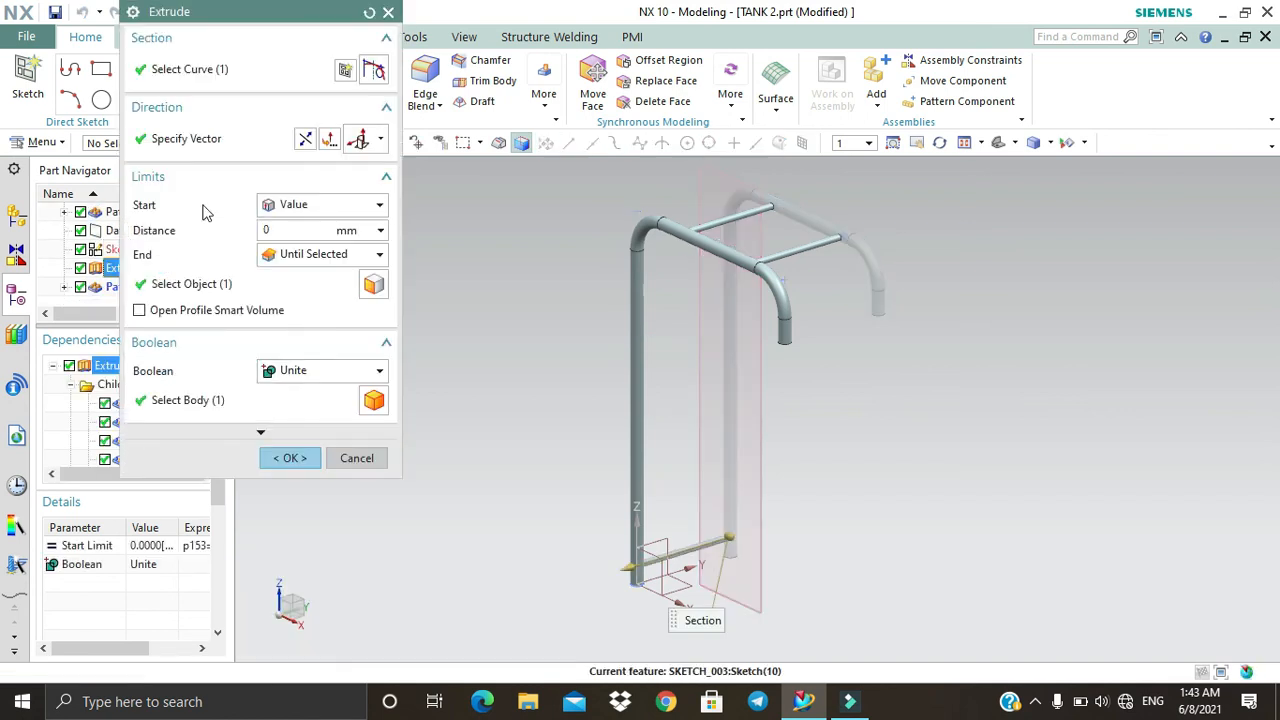
click(250, 229)
text(50)
key(Return)
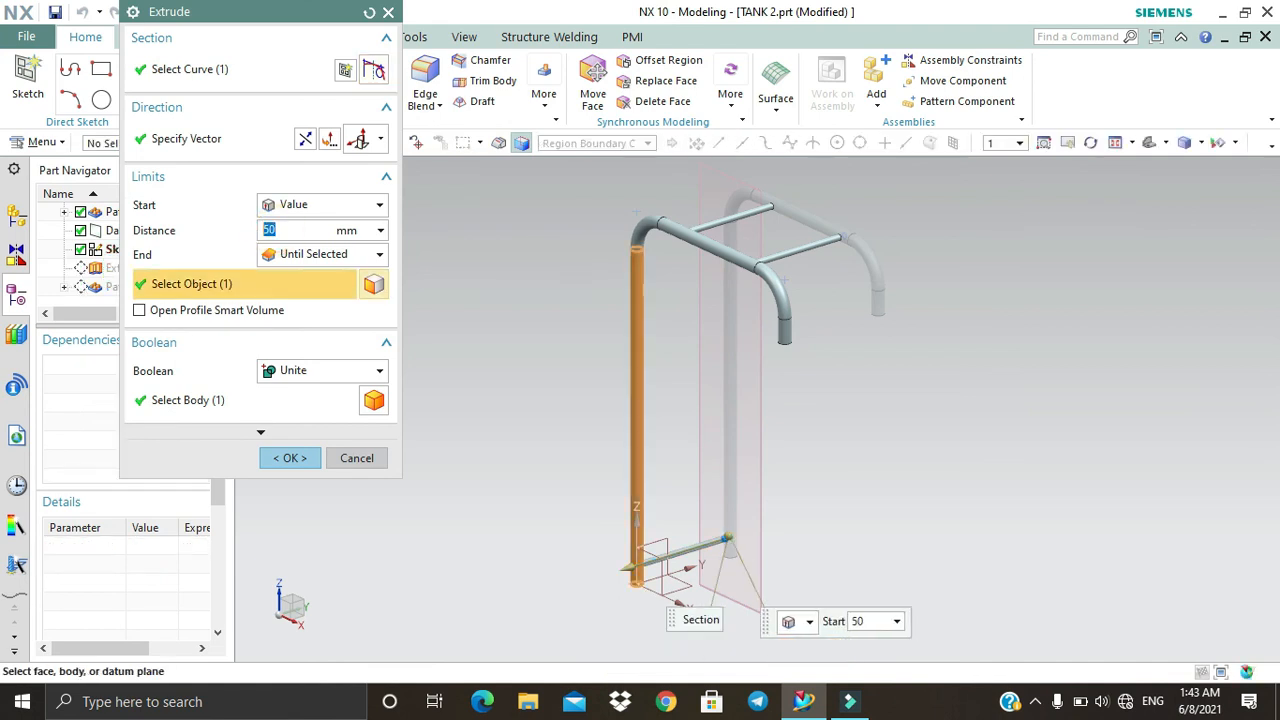
click(290, 458)
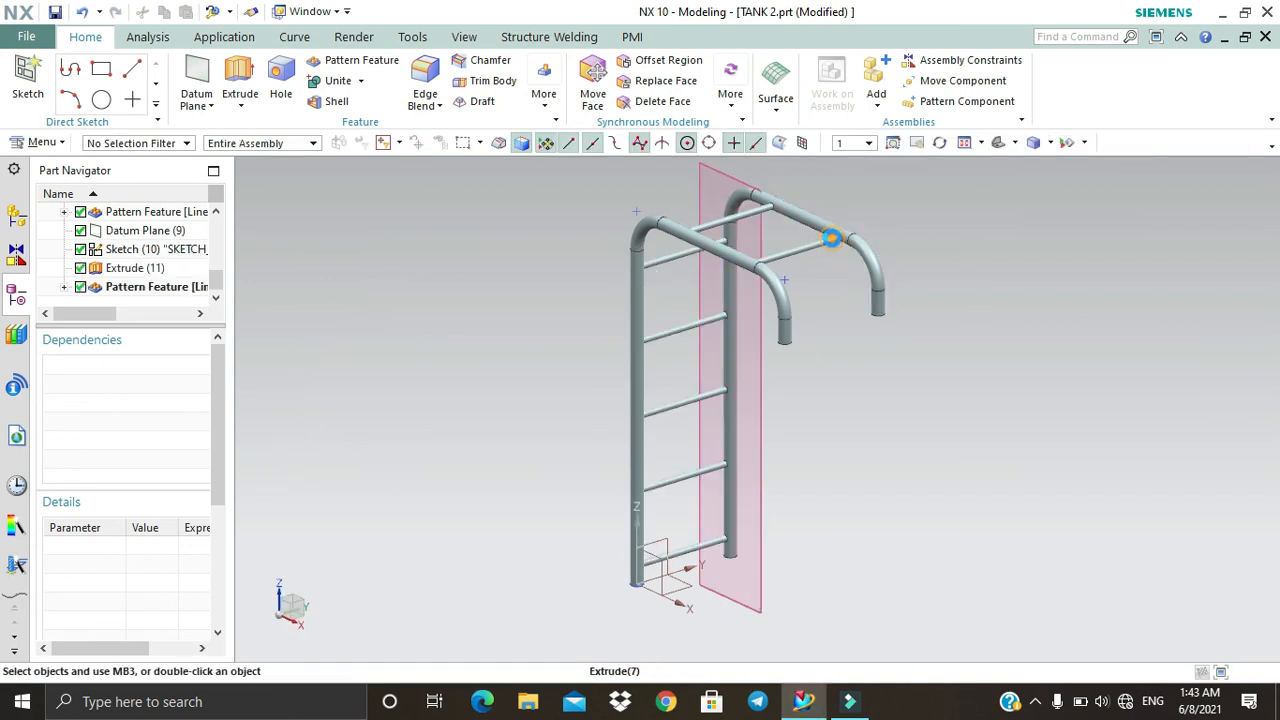
Edit the upper crossbar's extrusion, try a start distance of 350 mm, and restore it to 50 mm.
double_click(783, 260)
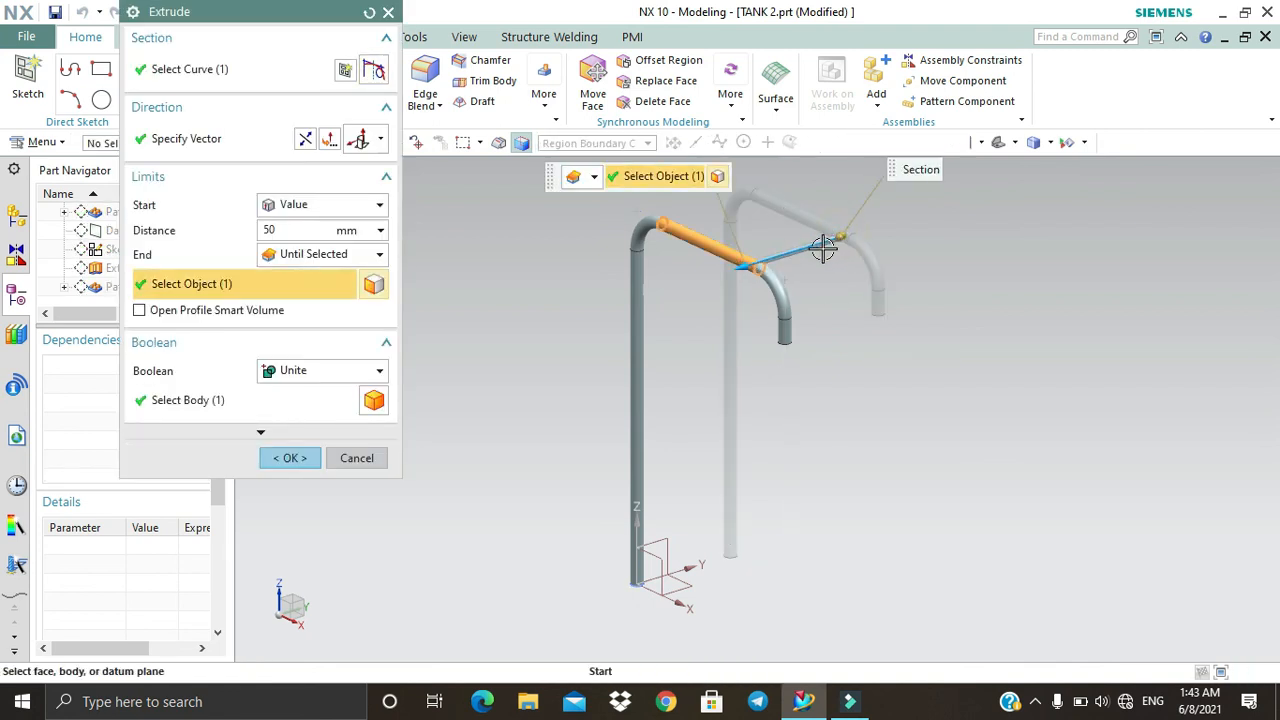
click(845, 237)
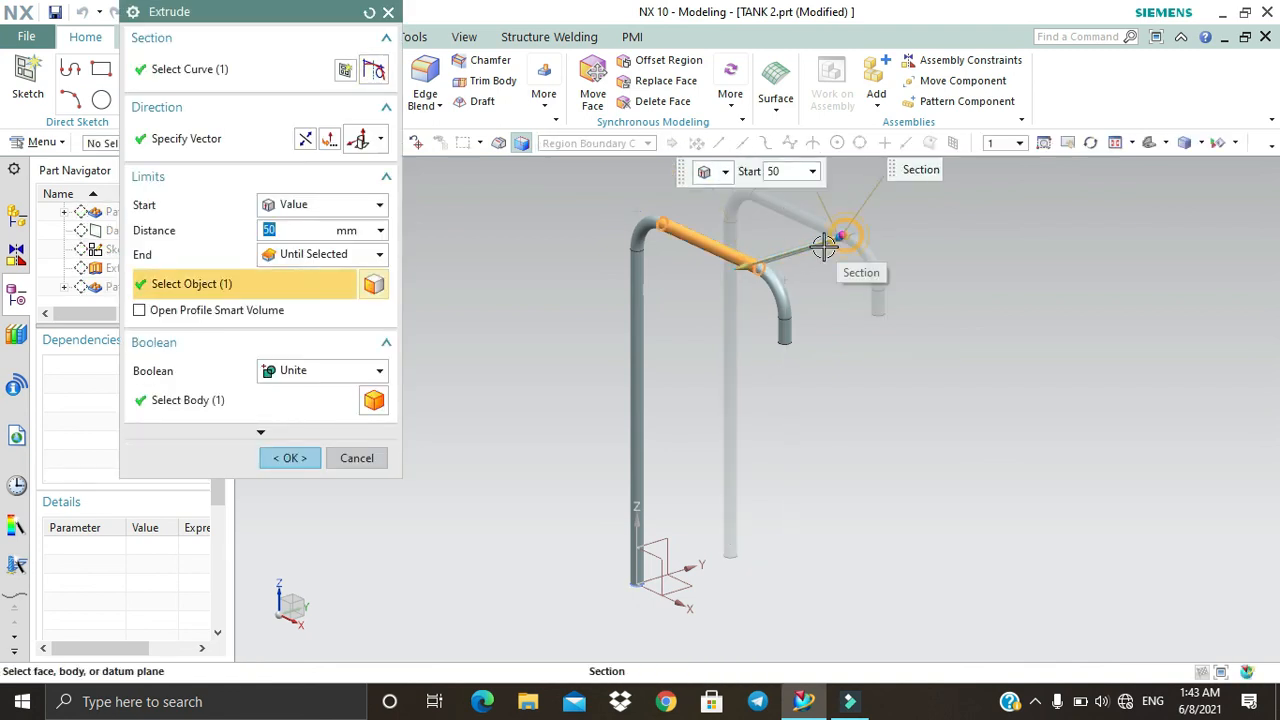
text(350)
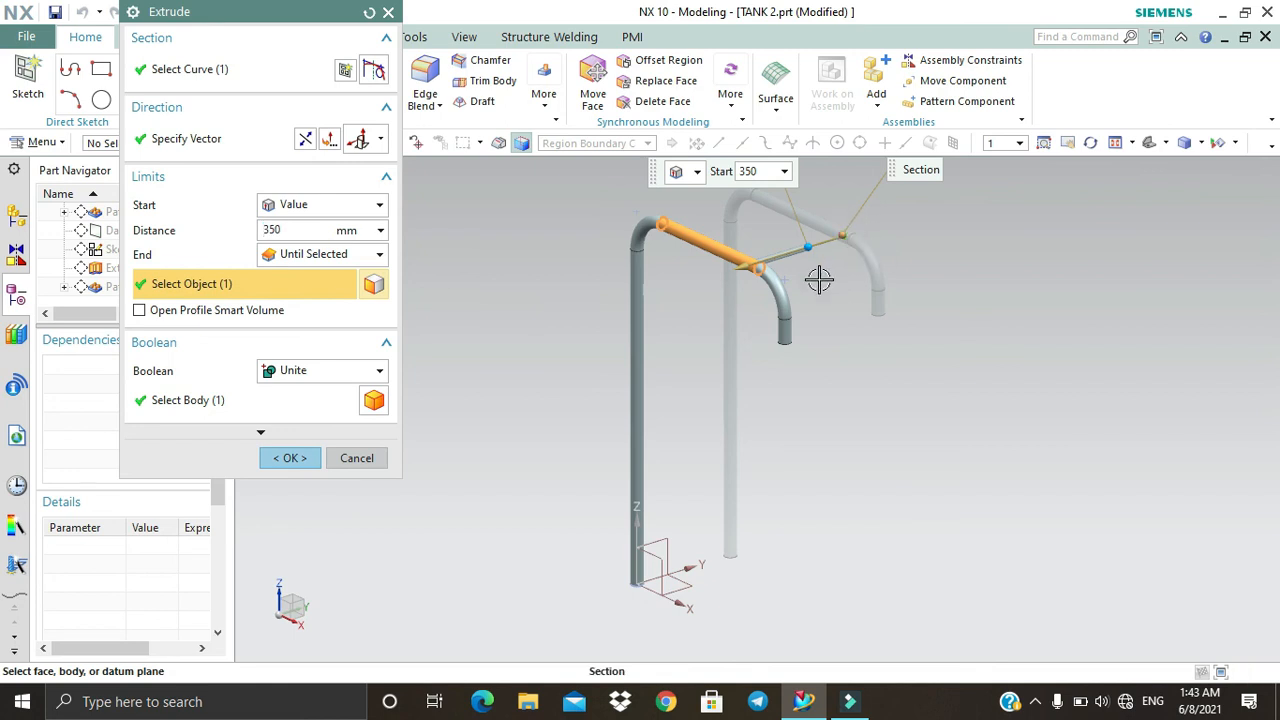
click(231, 228)
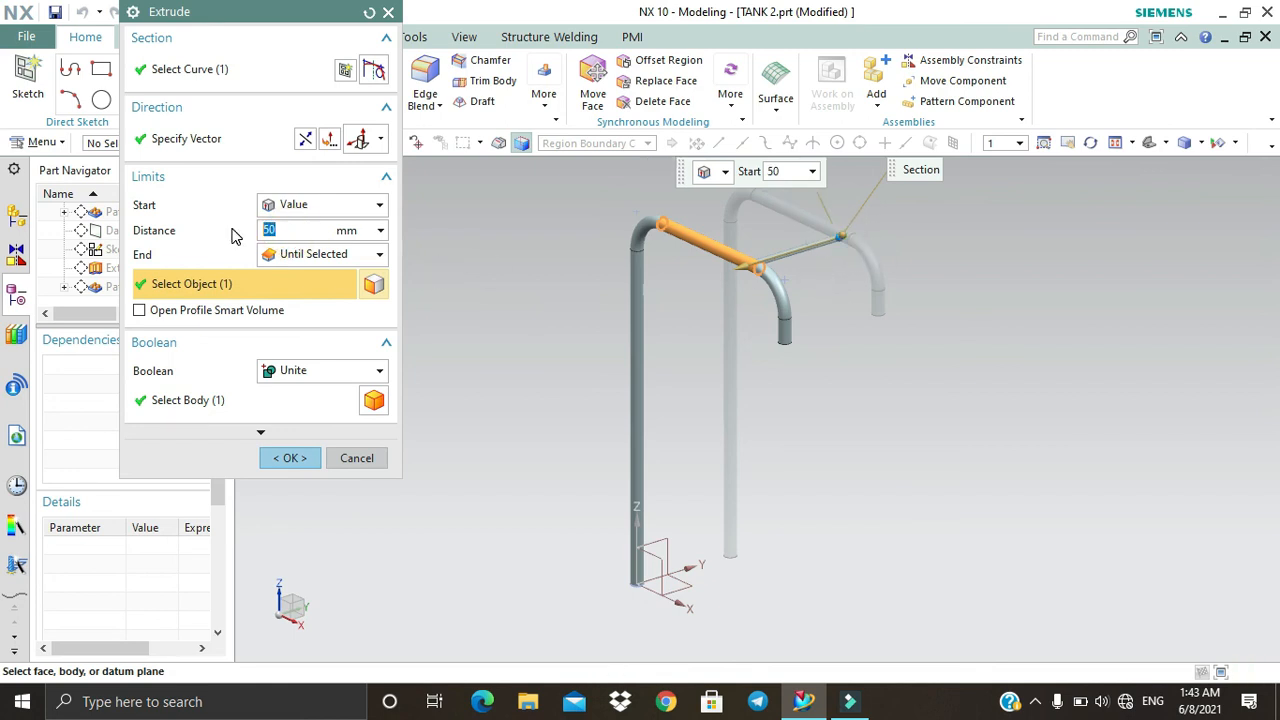
click(288, 460)
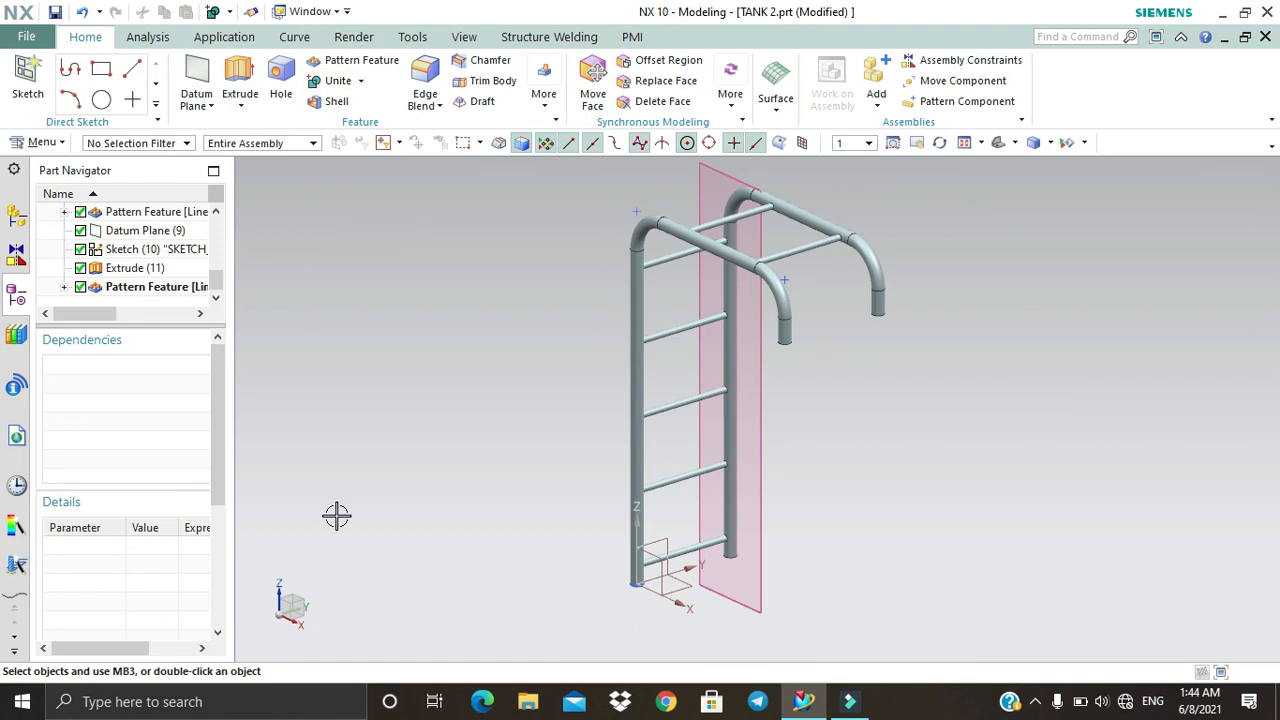
Hide the vertical datum plane that passes through the rear pole.
click(764, 535)
right_click(817, 302)
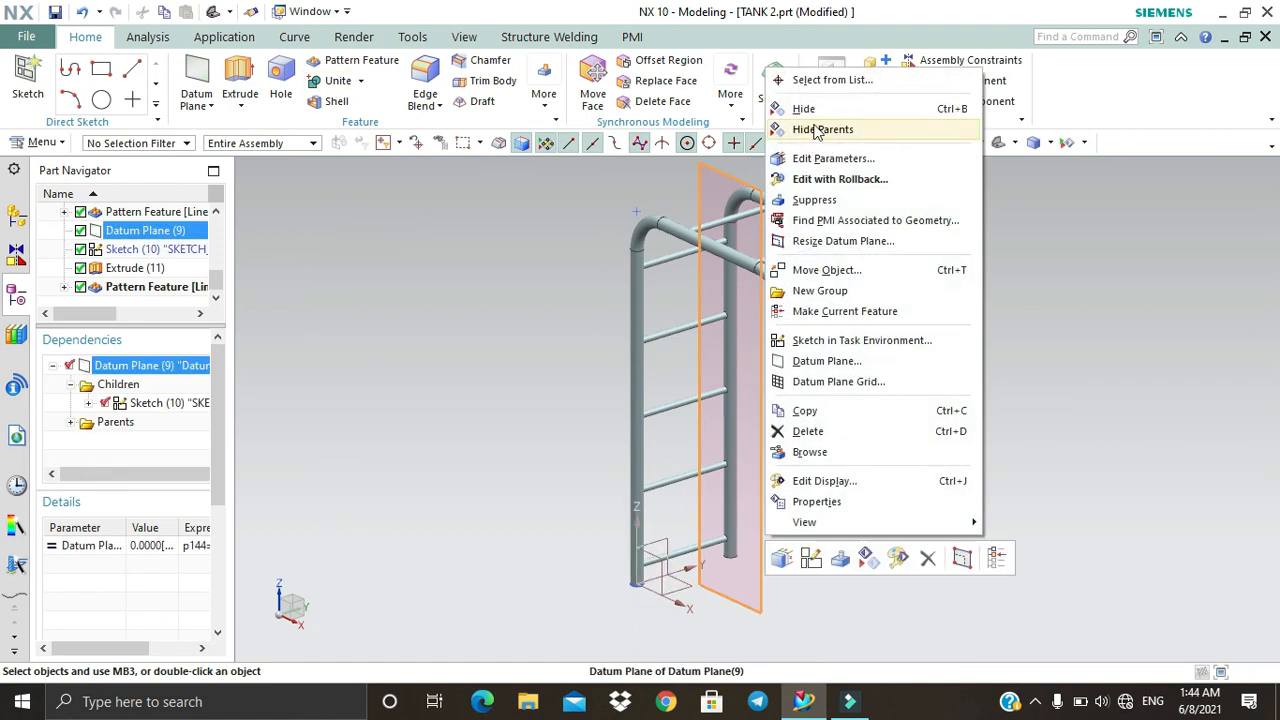
click(805, 109)
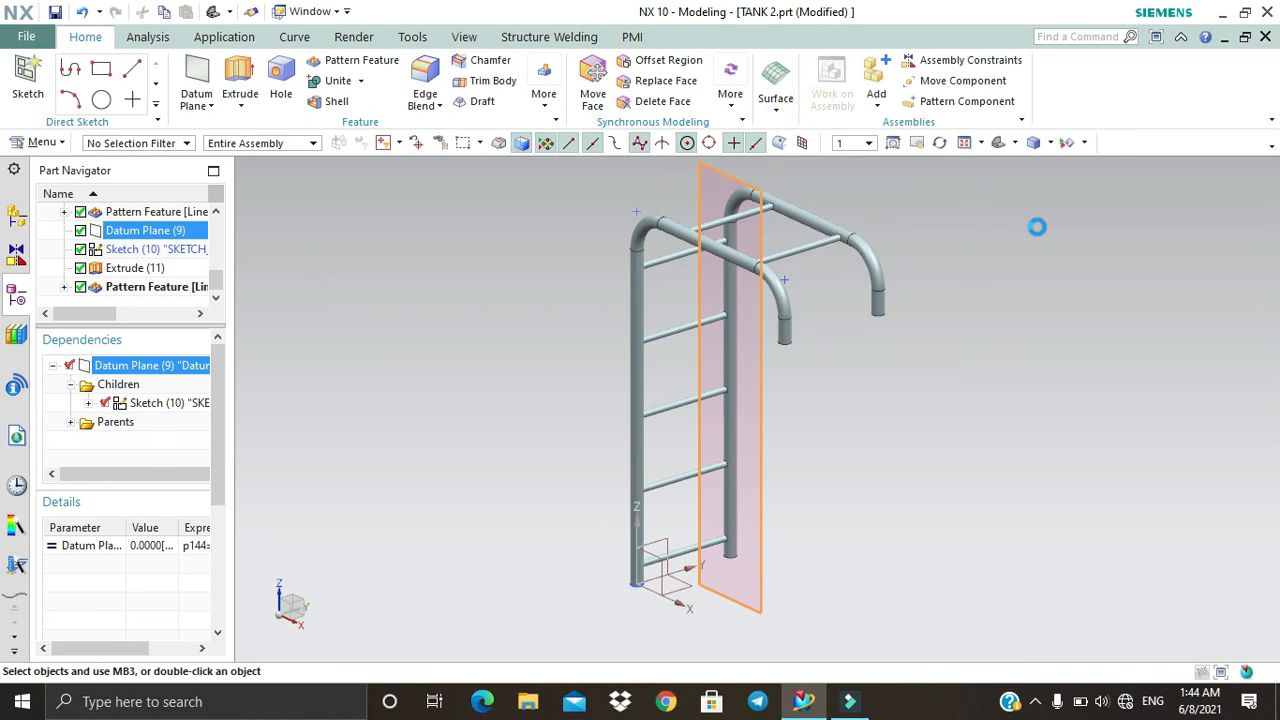
Hide all points, sketches and coordinate systems so that only the solid ladder frame is displayed.
click(939, 142)
drag(1000, 263, 1106, 329)
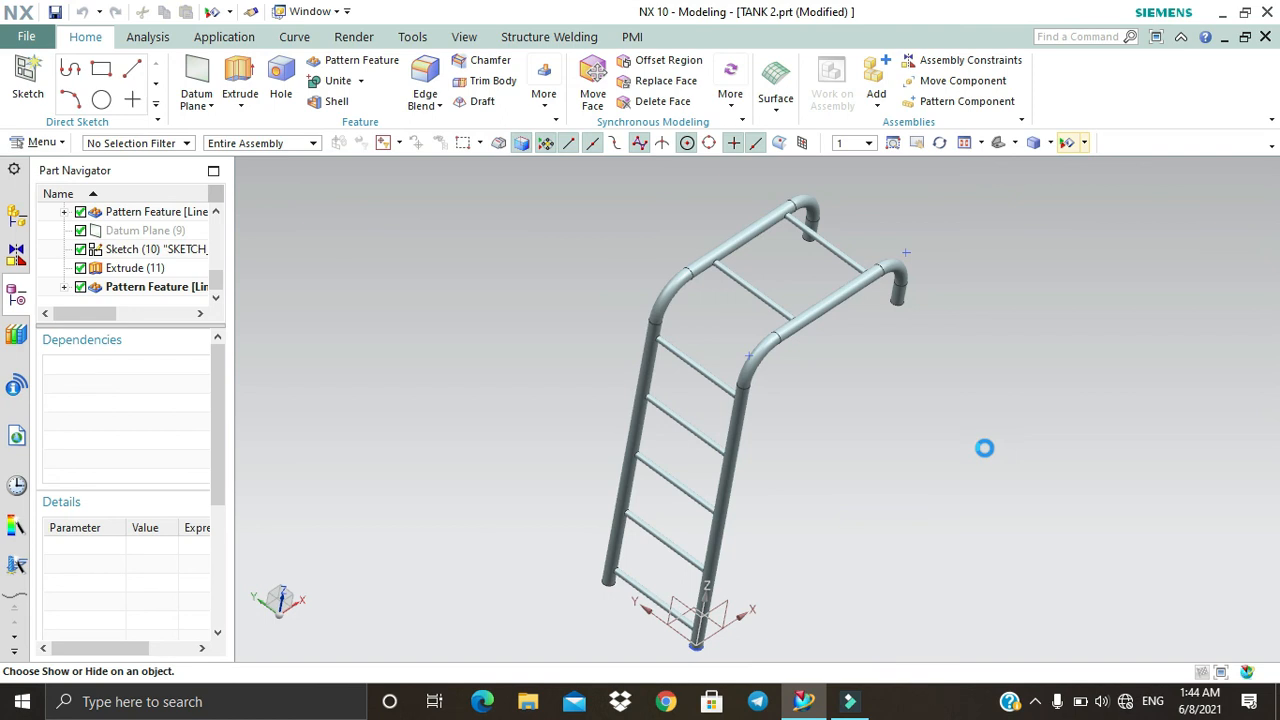
click(394, 229)
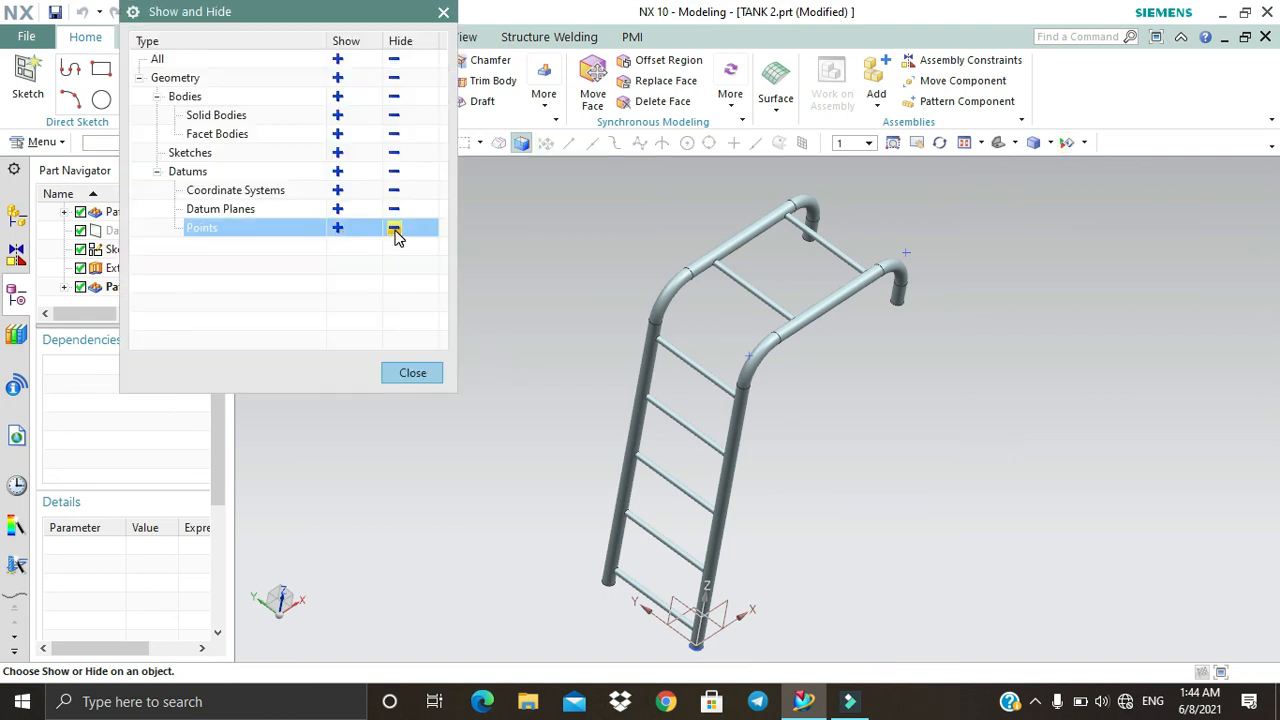
click(395, 154)
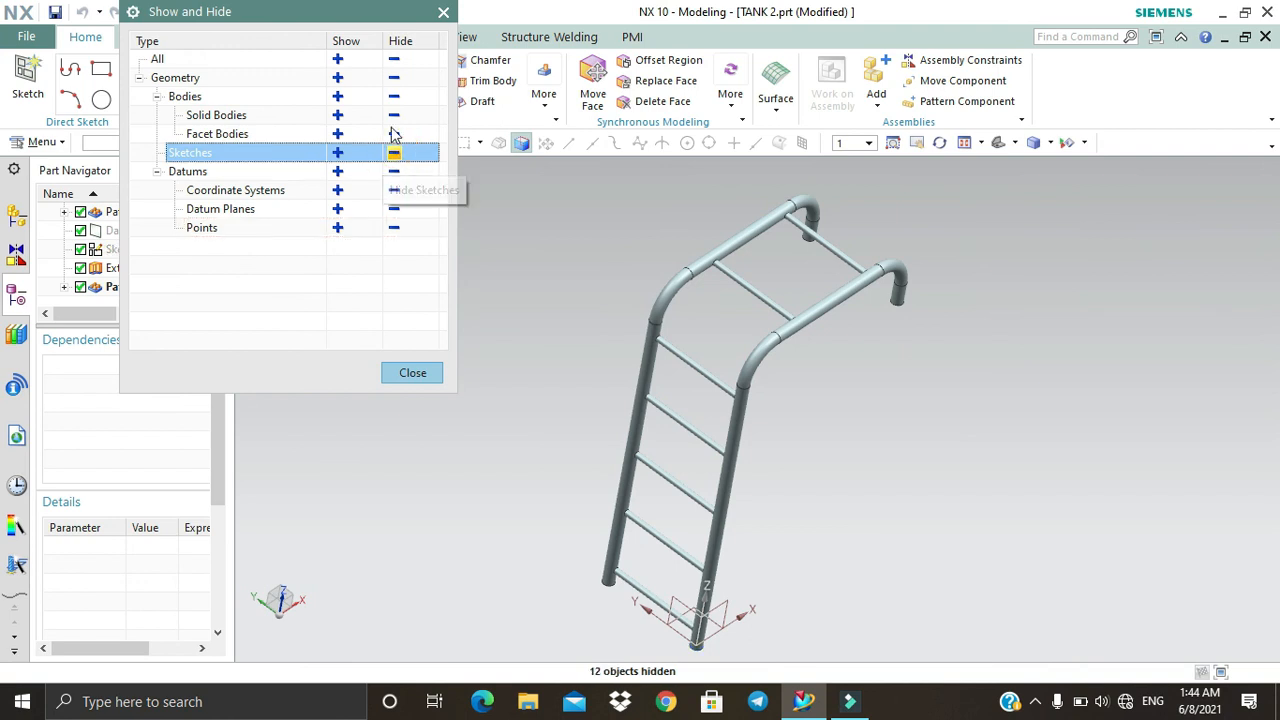
click(394, 190)
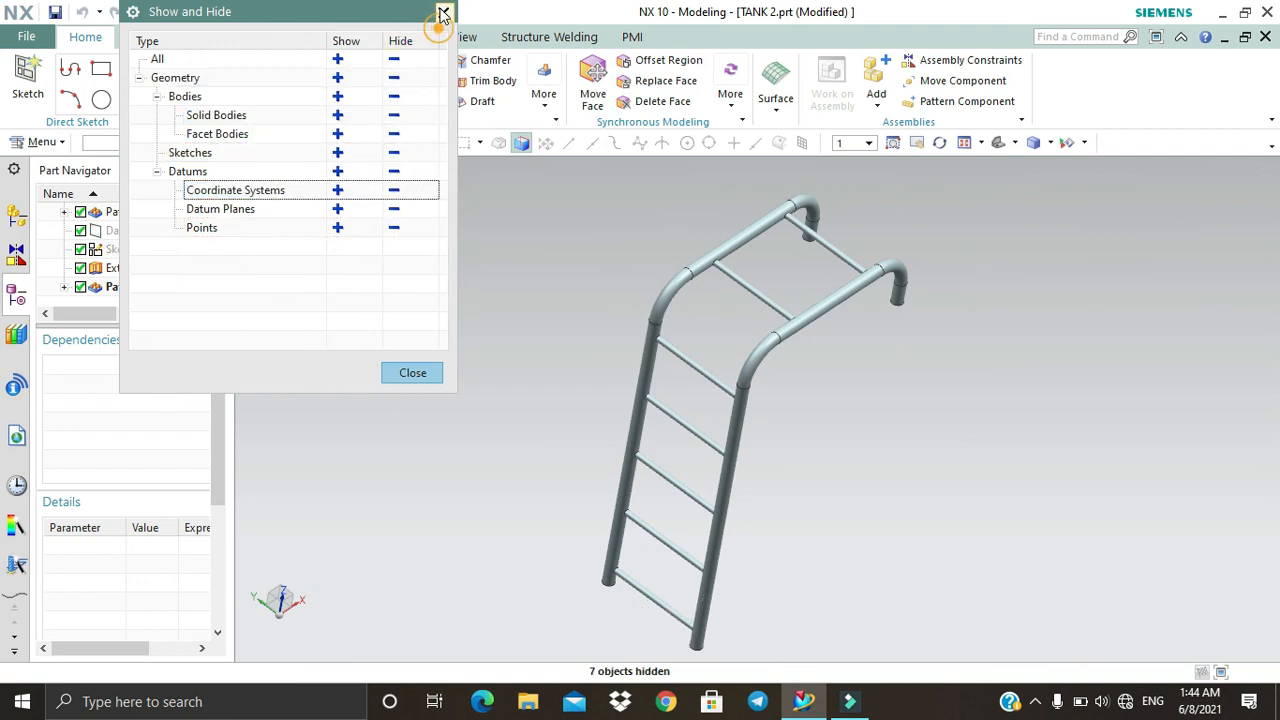
click(444, 12)
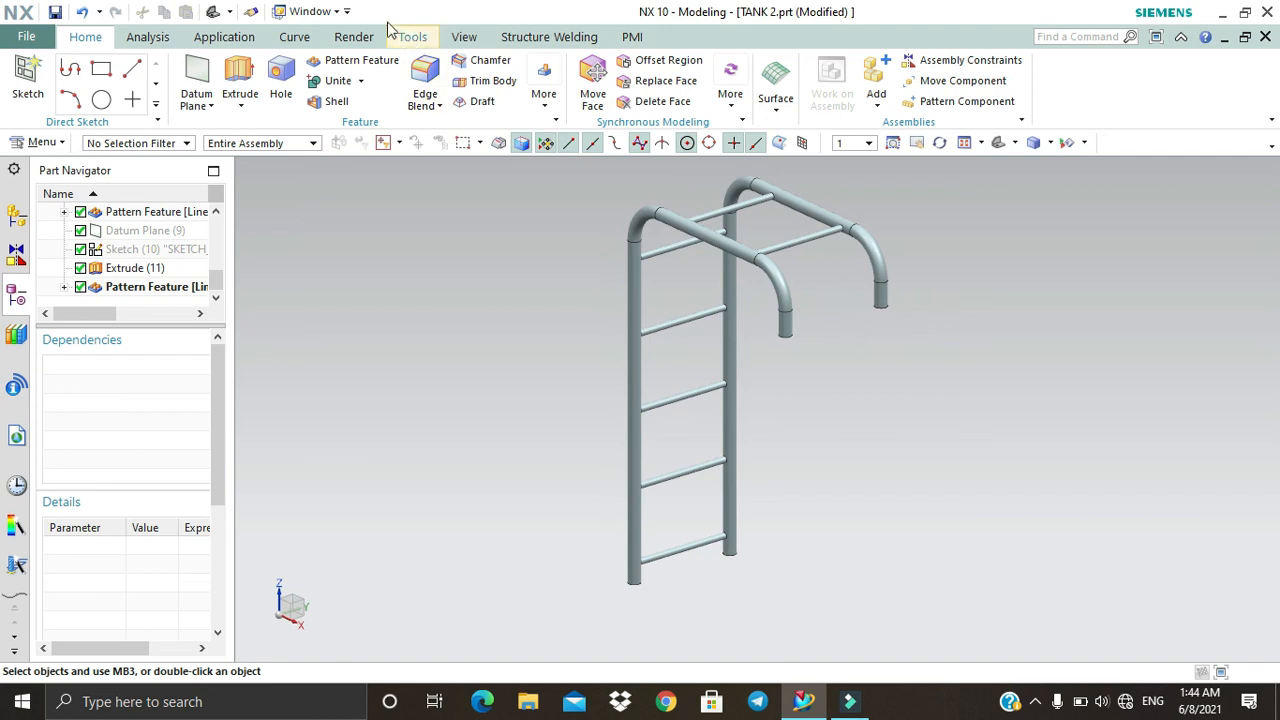
Display the finished frame with True Shading and save the part.
click(345, 36)
click(32, 92)
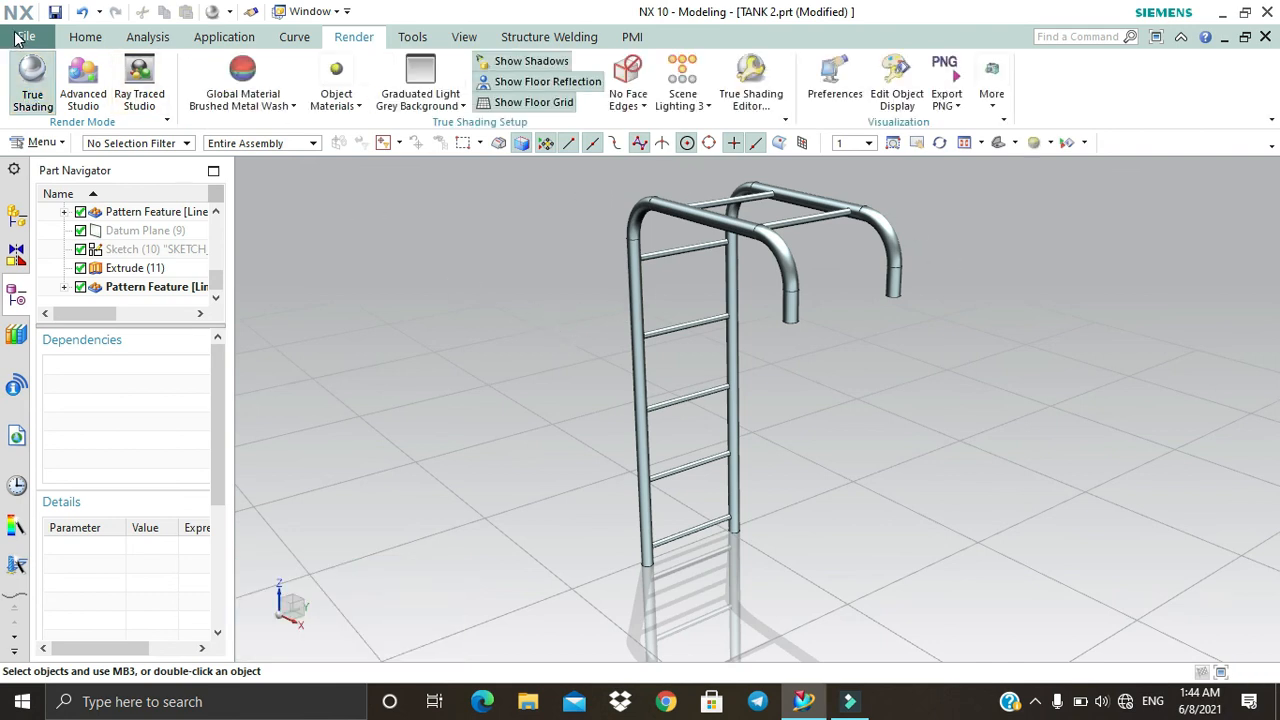
key(ctrl+s)
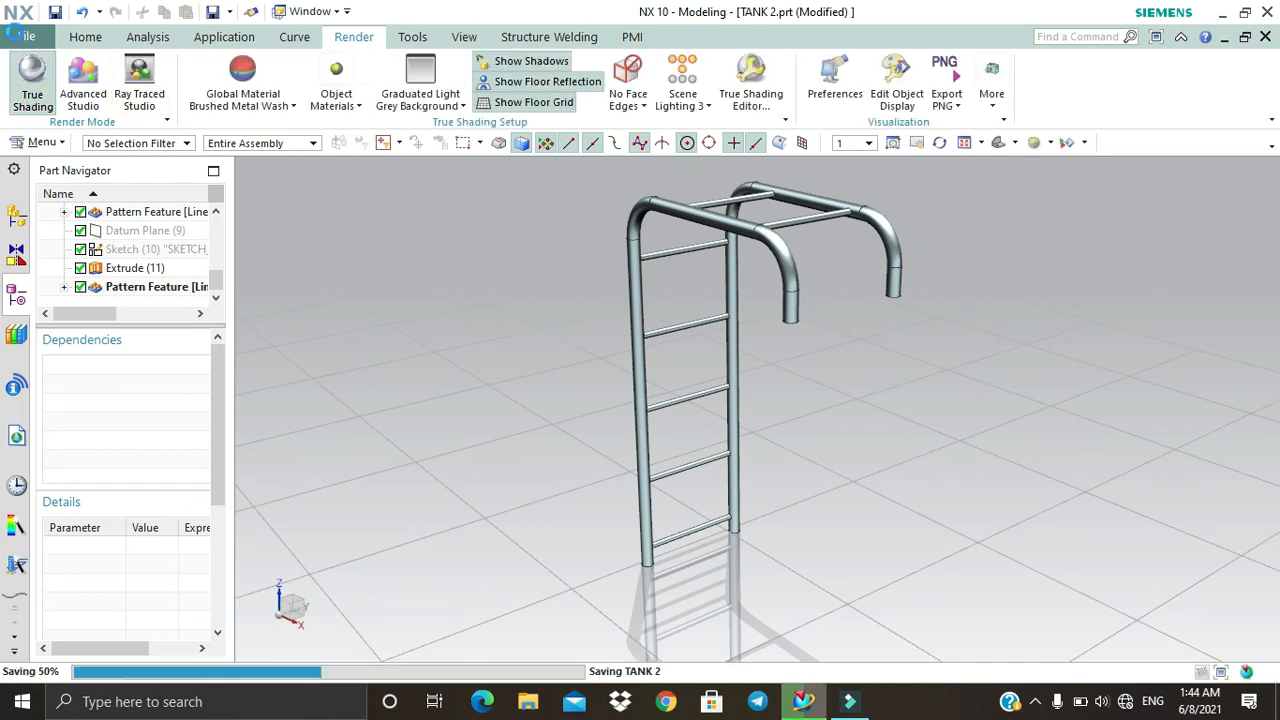